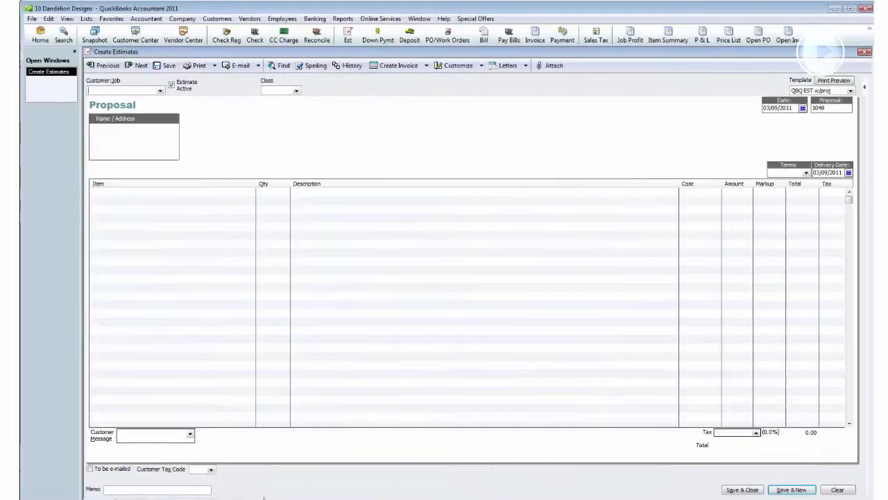
# - Assign the new proposal to the sunroom job under the Drexel Furniture customer
pyautogui.click(160, 90)
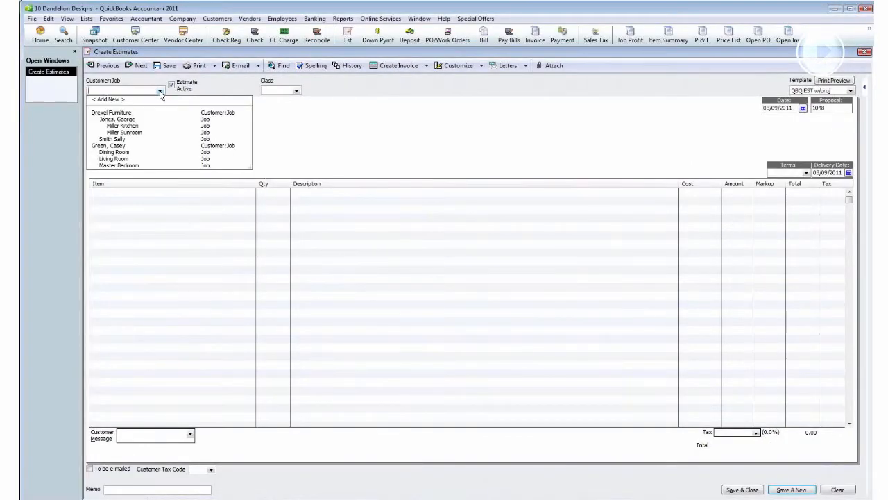
pyautogui.click(127, 134)
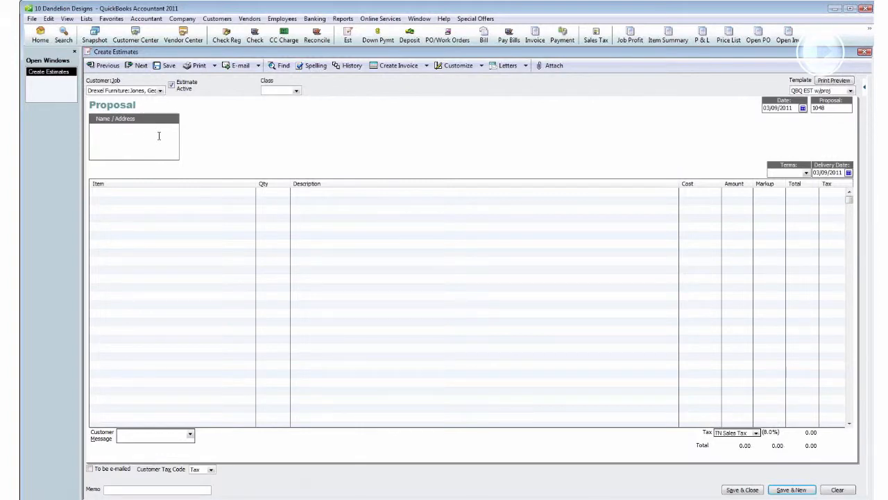
pyautogui.press('Tab')
pyautogui.press('Tab')
pyautogui.press('Tab')
pyautogui.press('Tab')
pyautogui.press('Tab')
# - Set the proposal's terms to Due on receipt and its delivery date to 04/23/2011
pyautogui.click(807, 174)
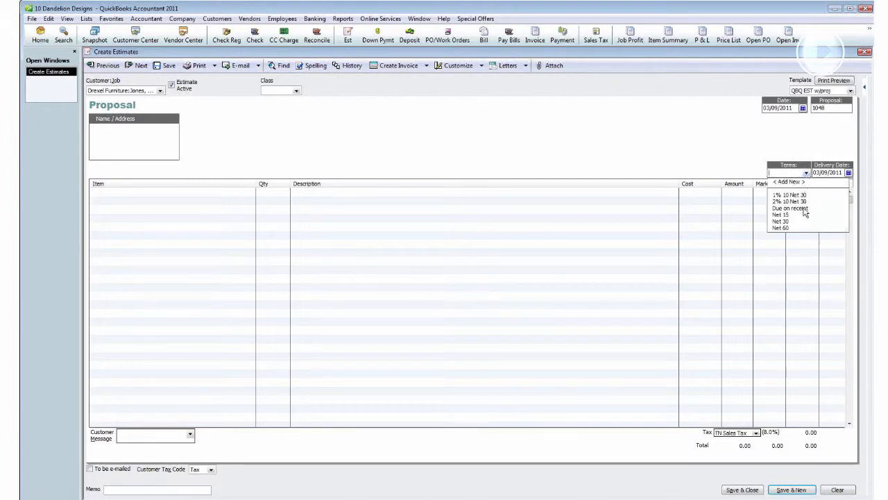
pyautogui.click(805, 209)
pyautogui.press('Tab')
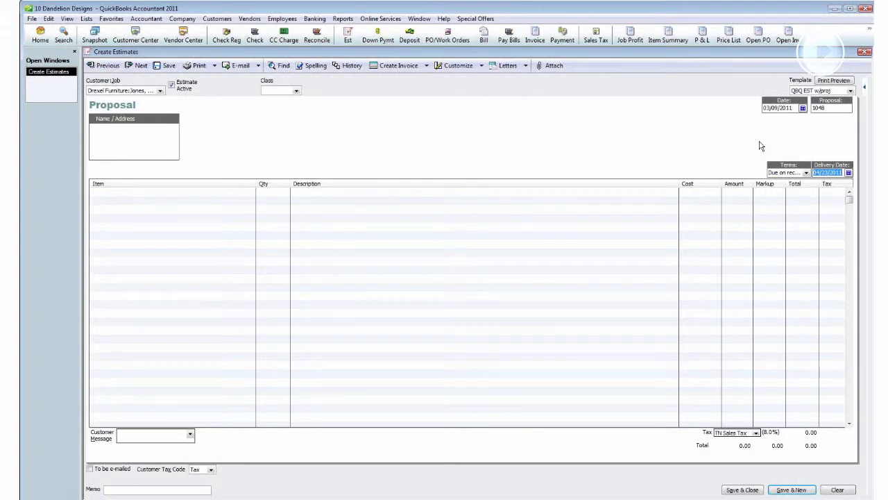
pyautogui.press('Tab')
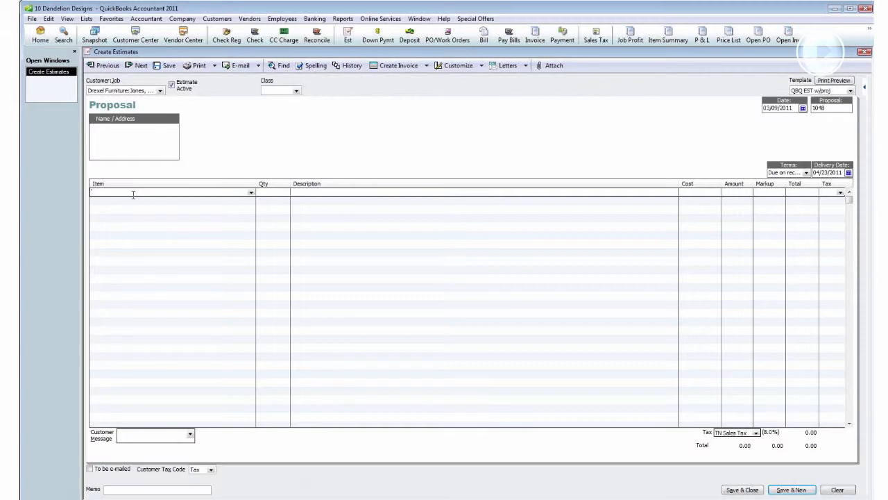
pyautogui.write('G')
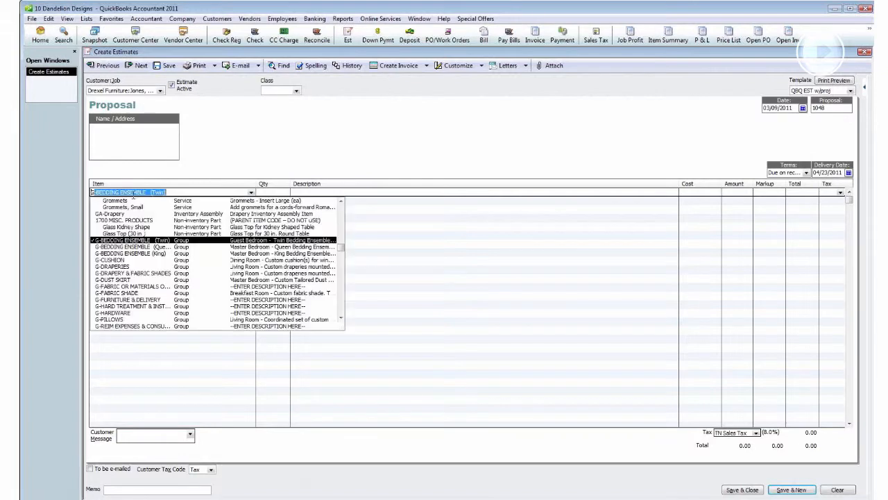
pyautogui.write('P')
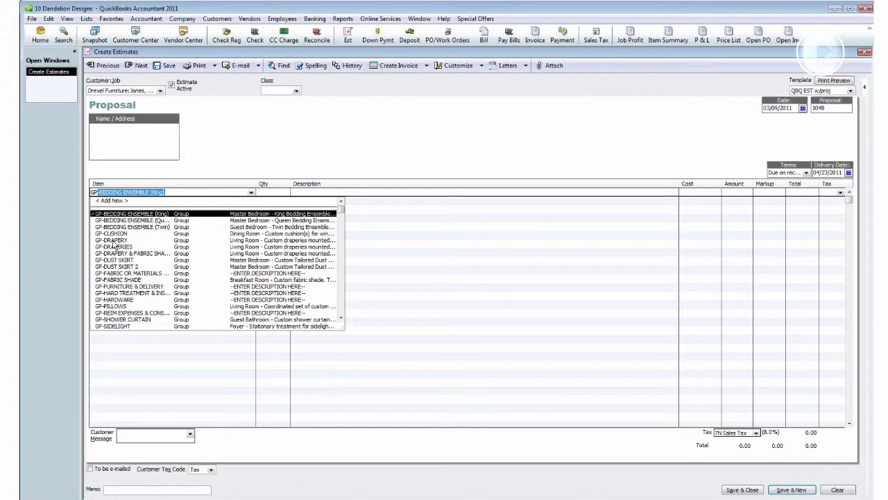
pyautogui.press('BackSpace')
pyautogui.press('BackSpace')
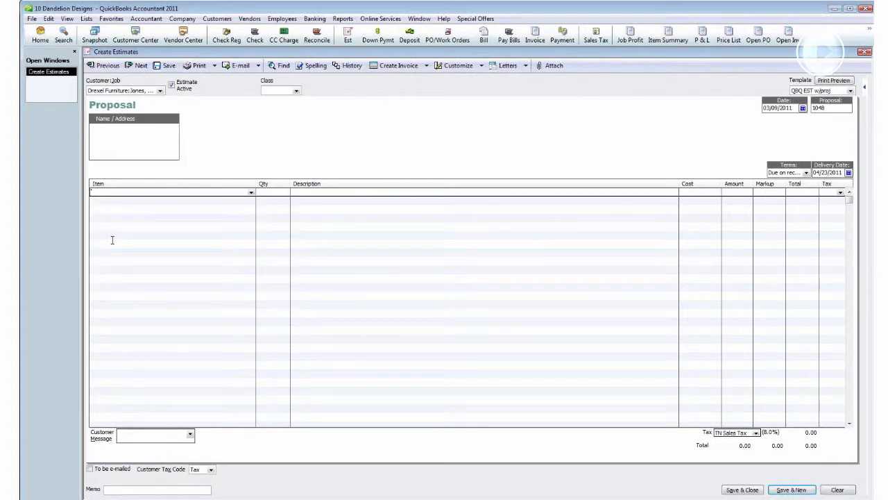
# - Add the G-DRAPERIES group item to the first line of the proposal
pyautogui.write('G-DRAPERIES')
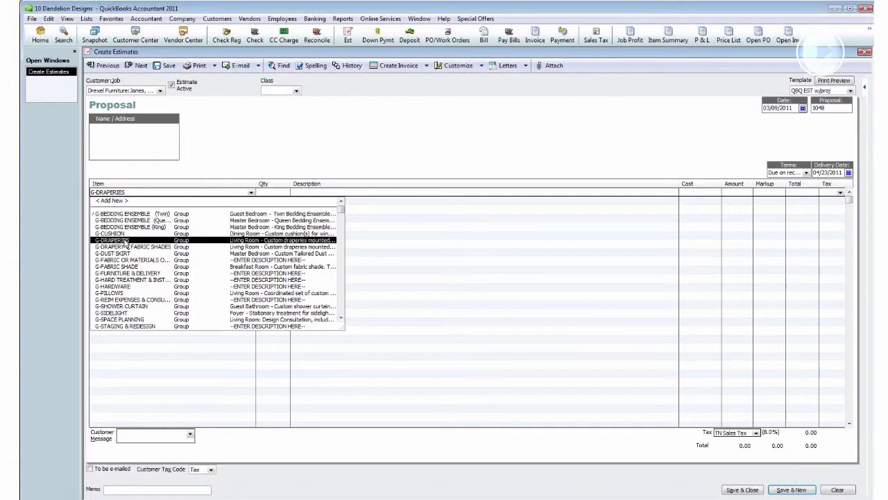
pyautogui.click(125, 240)
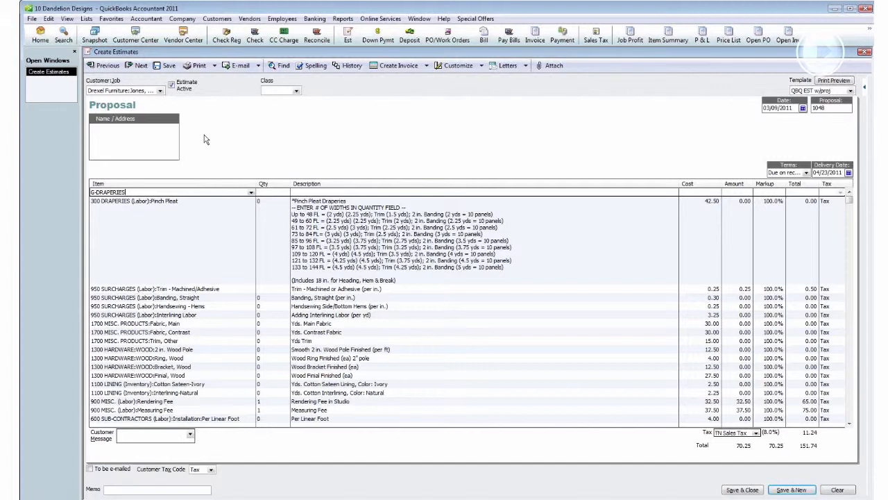
# - Replace the Pinch Pleat drapery labor item with Euro Pleat from the 300 DRAPERIES (Labor) items
pyautogui.press('Down')
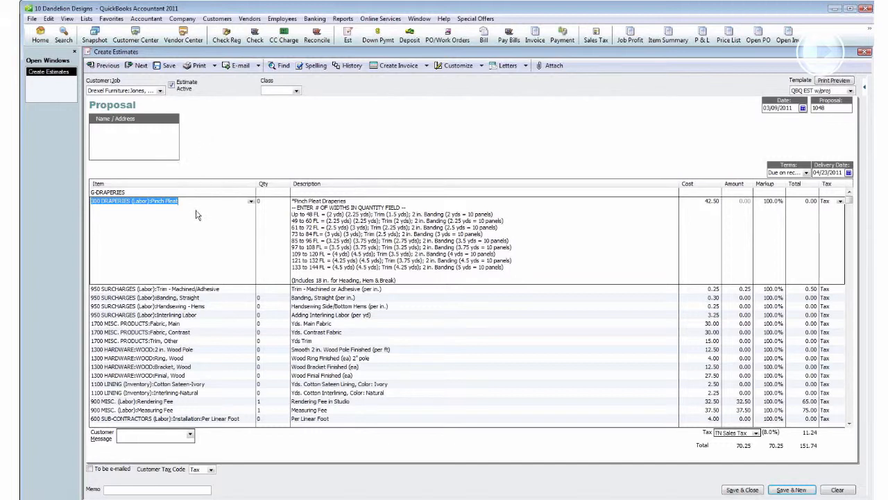
pyautogui.click(251, 201)
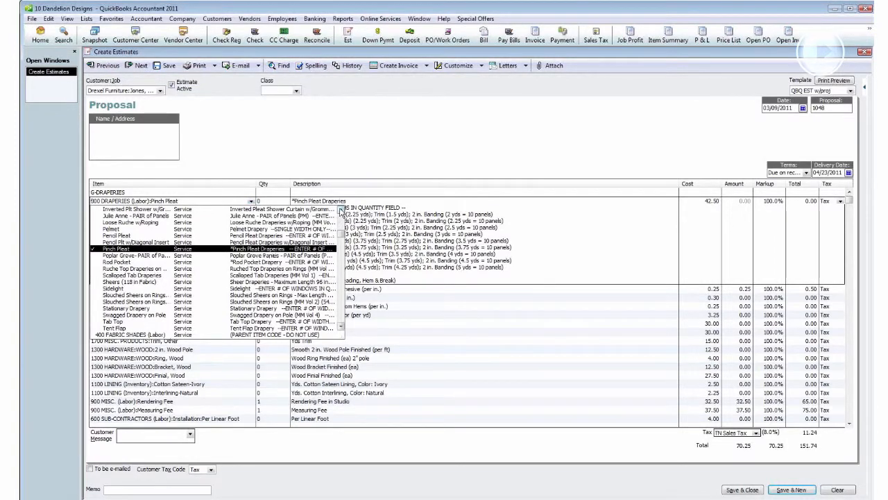
pyautogui.click(340, 210)
pyautogui.click(340, 210)
pyautogui.click(341, 211)
pyautogui.click(341, 210)
pyautogui.click(341, 210)
pyautogui.click(341, 211)
pyautogui.click(341, 210)
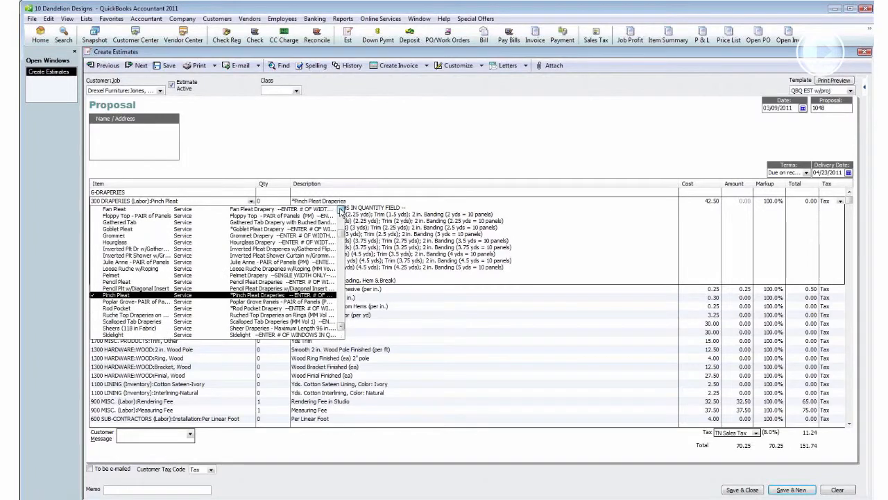
pyautogui.click(341, 210)
pyautogui.click(341, 211)
pyautogui.click(341, 210)
pyautogui.click(341, 211)
pyautogui.click(341, 211)
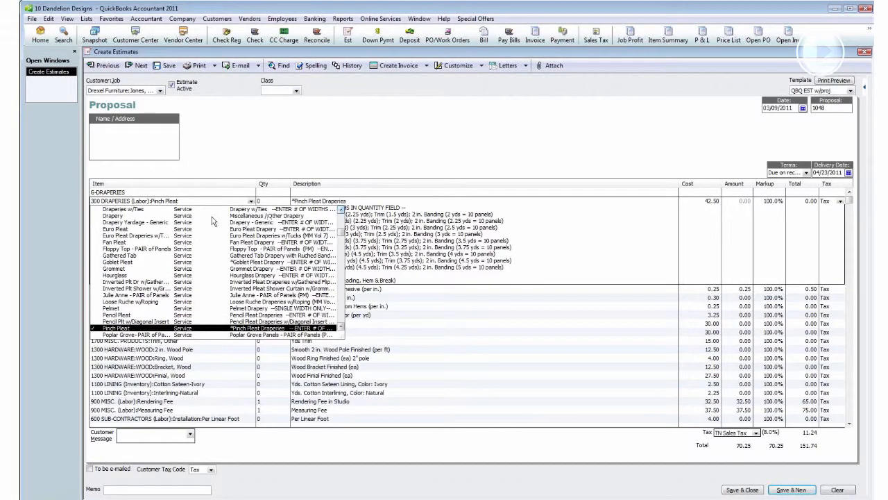
pyautogui.click(114, 229)
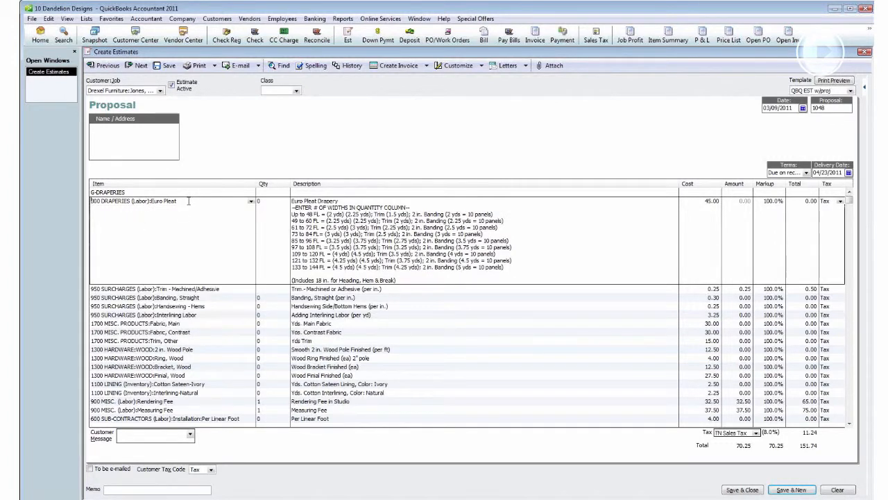
# - Delete the Handsewing - Hems surcharge line from the drapery group
pyautogui.press('Down')
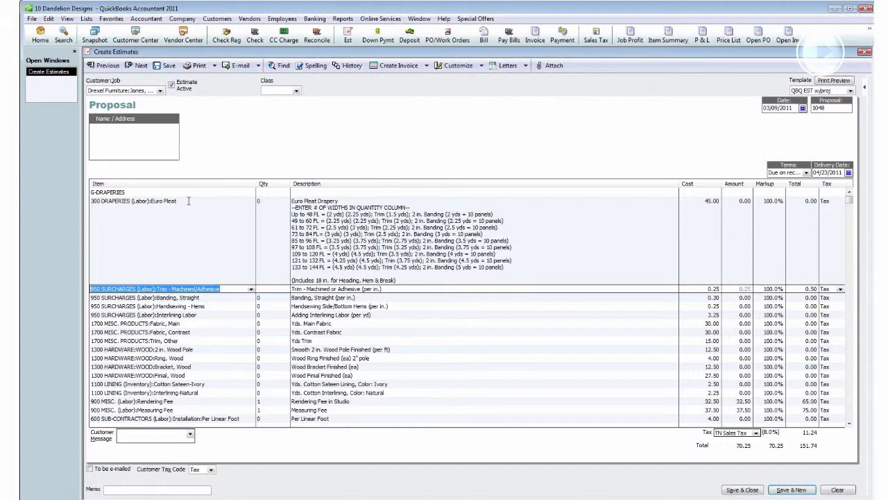
pyautogui.press('Down')
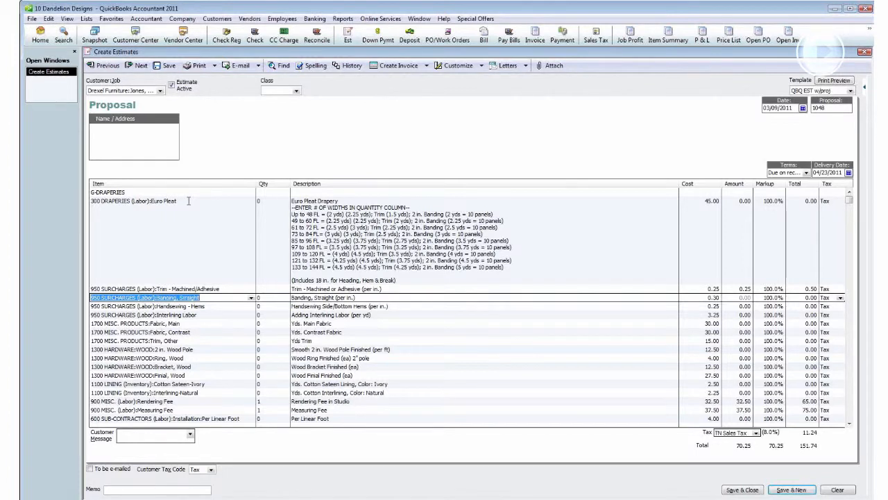
pyautogui.press('Down')
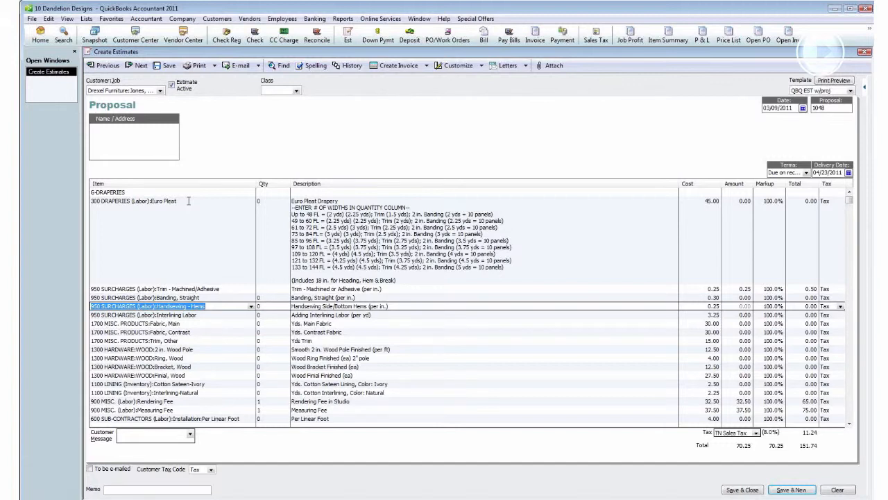
pyautogui.hotkey('ctrl', 'Delete')
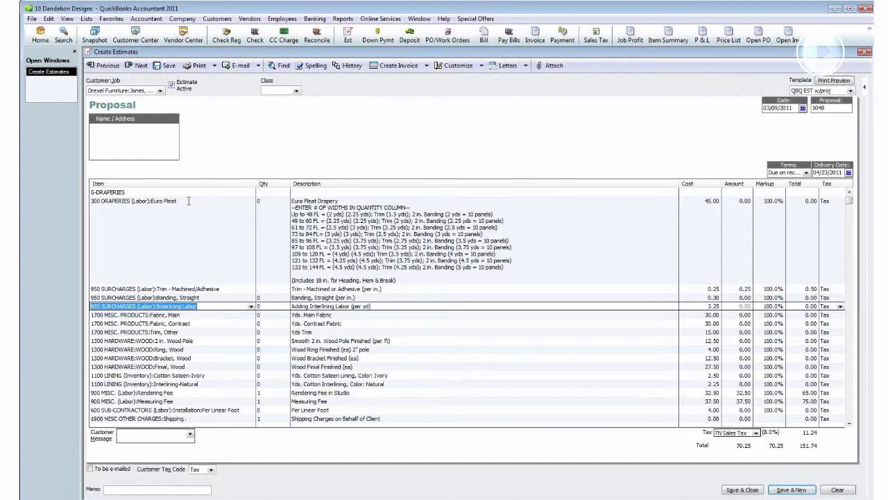
# - Change the "Trim, Other" product line to "Trim, Brush Fringe"
pyautogui.press('Down')
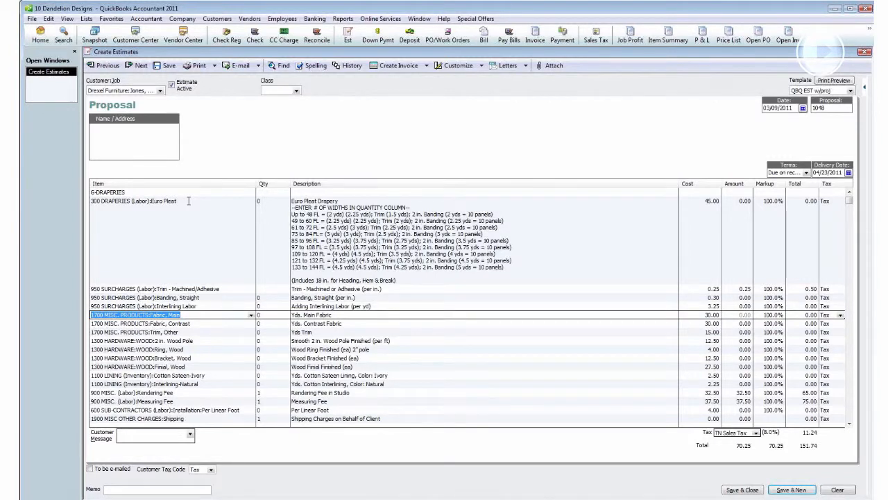
pyautogui.press('Down')
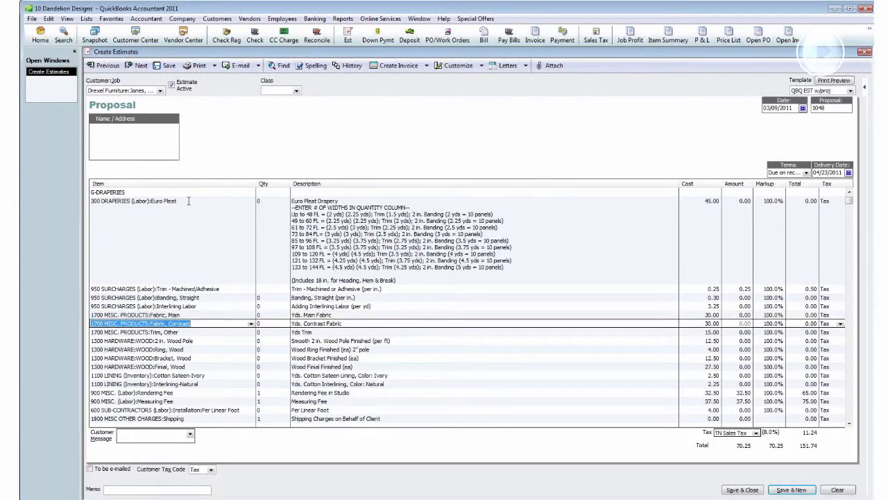
pyautogui.press('Down')
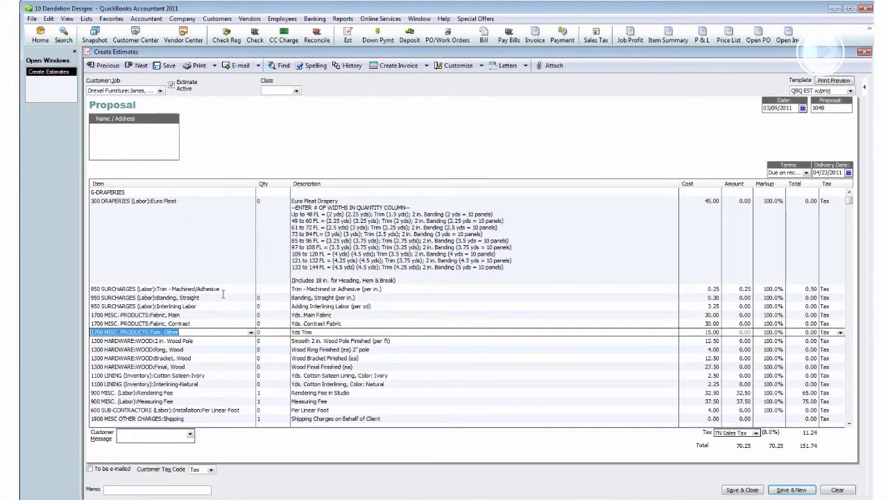
pyautogui.click(252, 333)
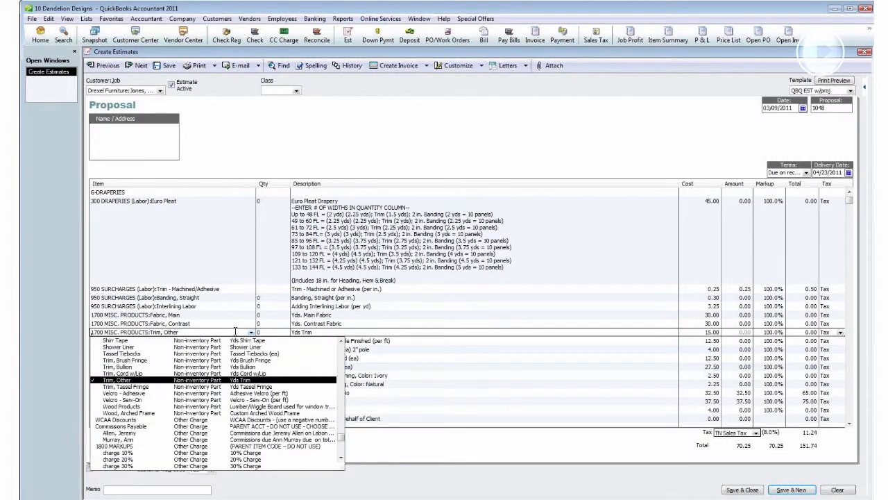
pyautogui.click(125, 360)
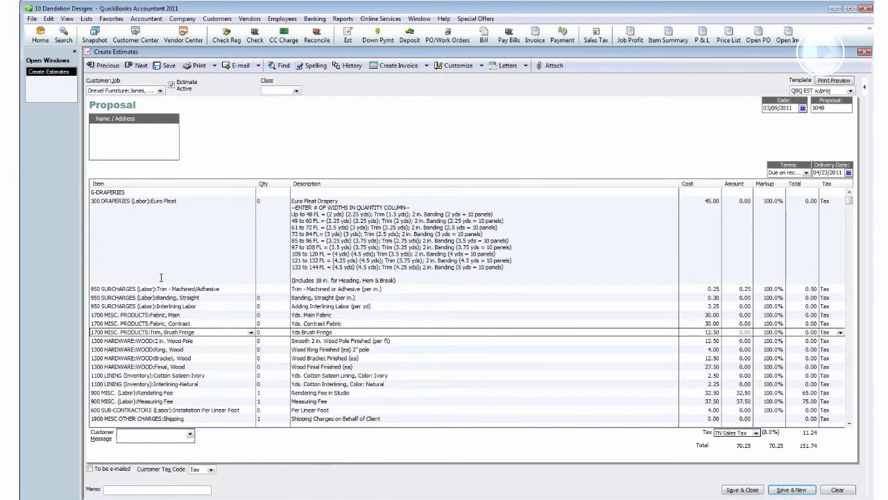
# - Change the Cotton Sateen-Ivory lining line to Cotton Sateen-White
pyautogui.press('Down')
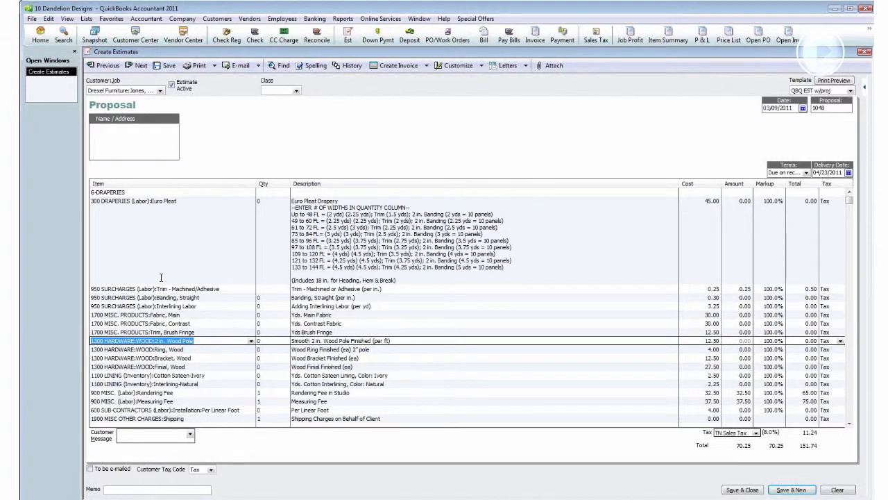
pyautogui.press('Down')
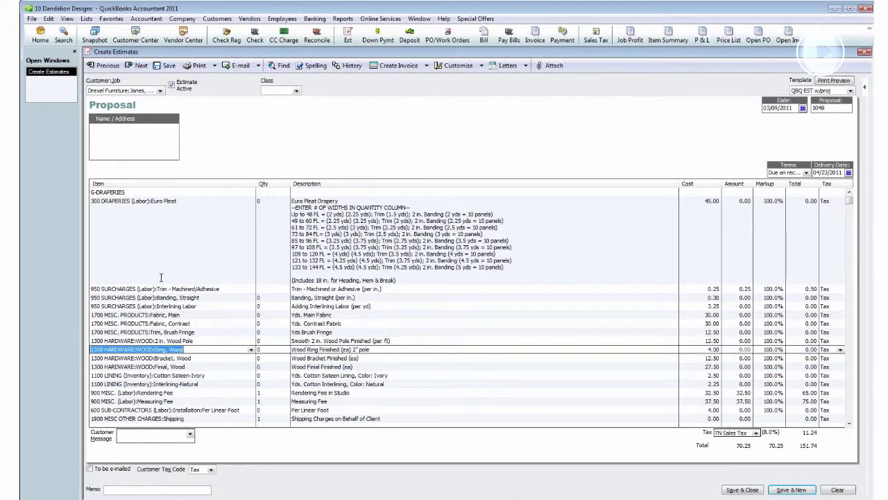
pyautogui.press('Down')
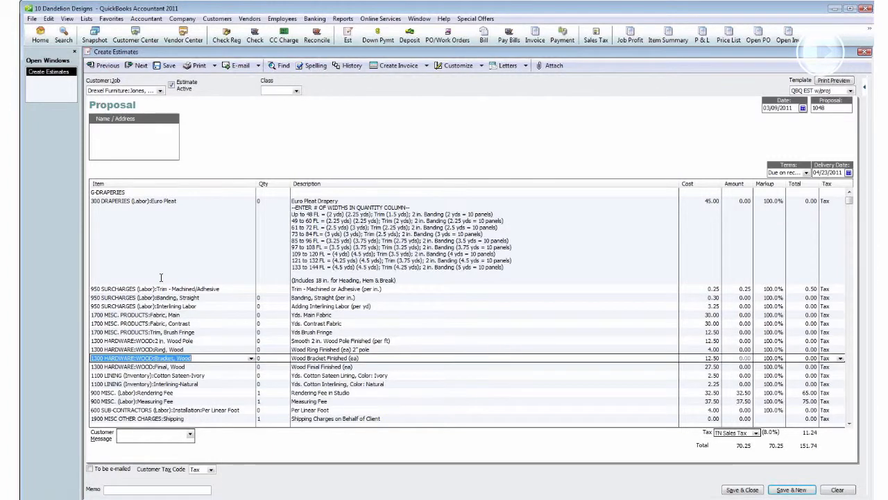
pyautogui.press('Down')
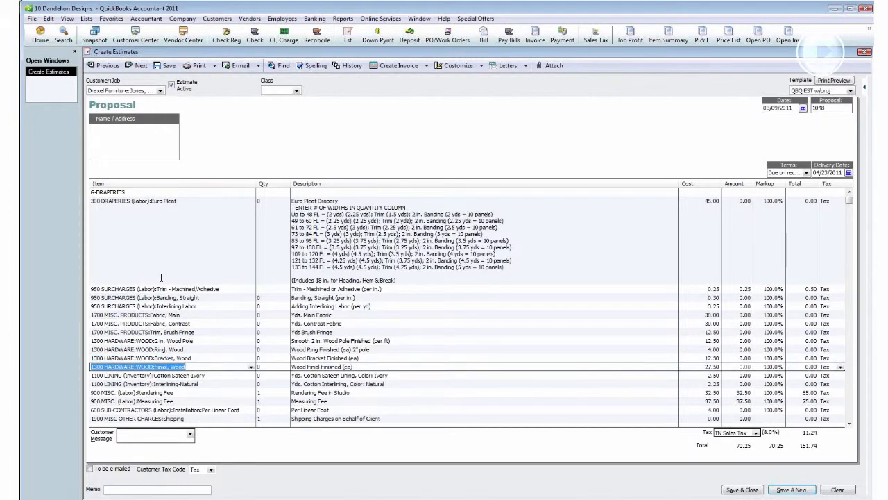
pyautogui.press('Down')
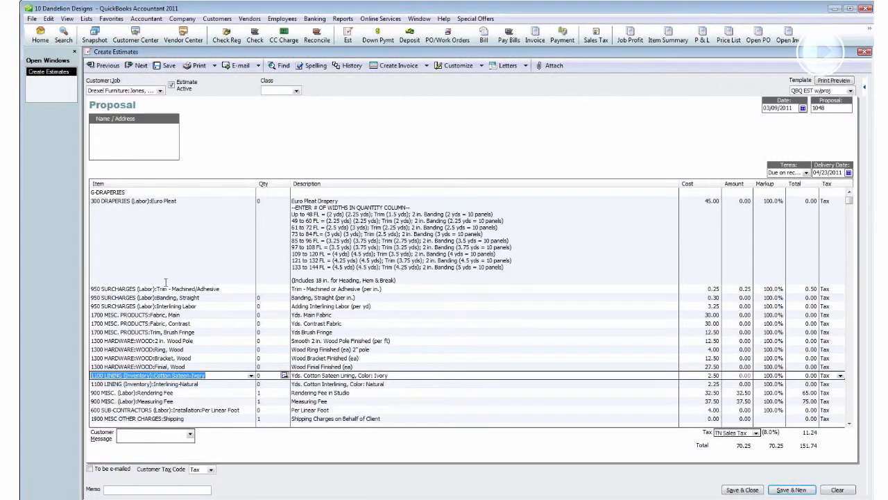
pyautogui.click(251, 375)
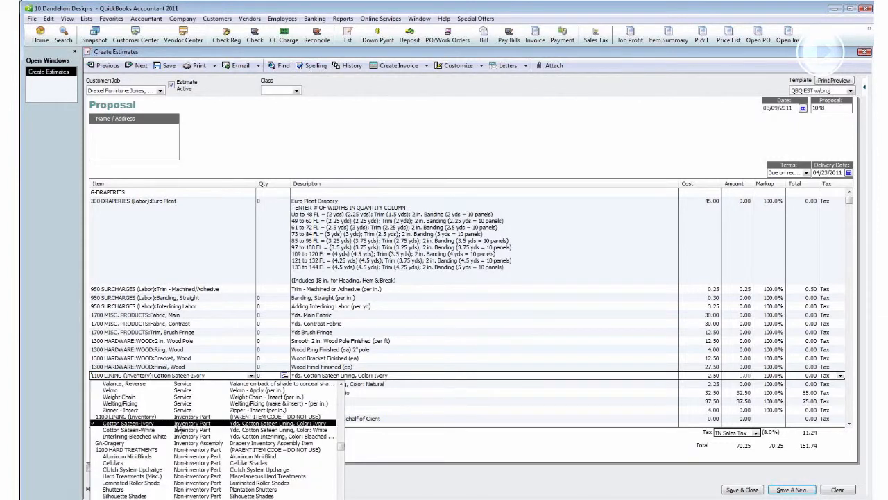
pyautogui.click(147, 431)
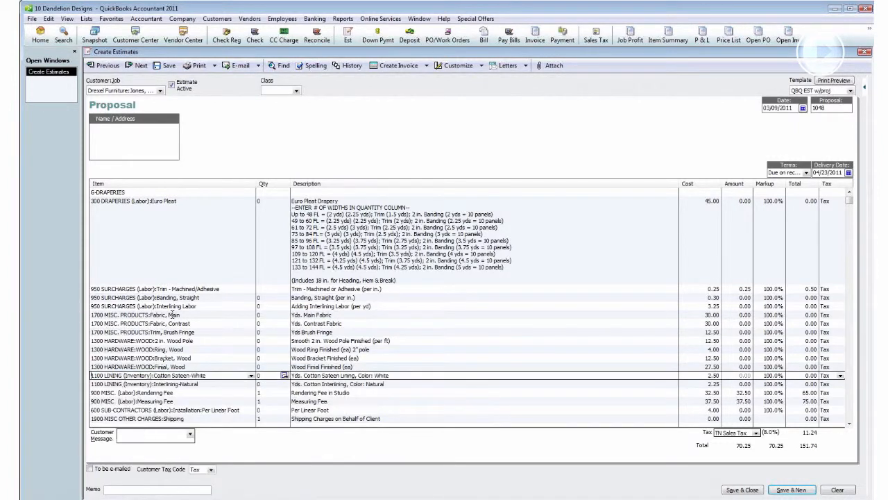
# - Change the Interlining-Natural lining line to Interlining-Bleached White from the 1100 LINING (Inventory) items
pyautogui.press('Down')
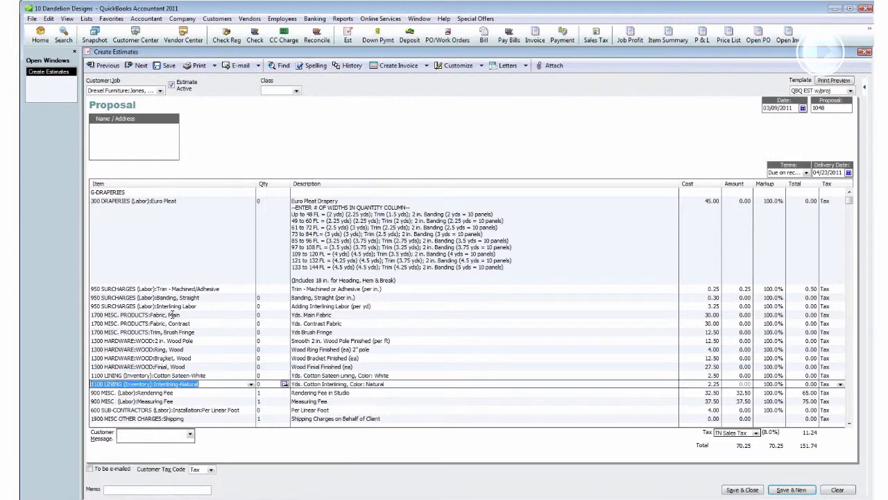
pyautogui.click(251, 383)
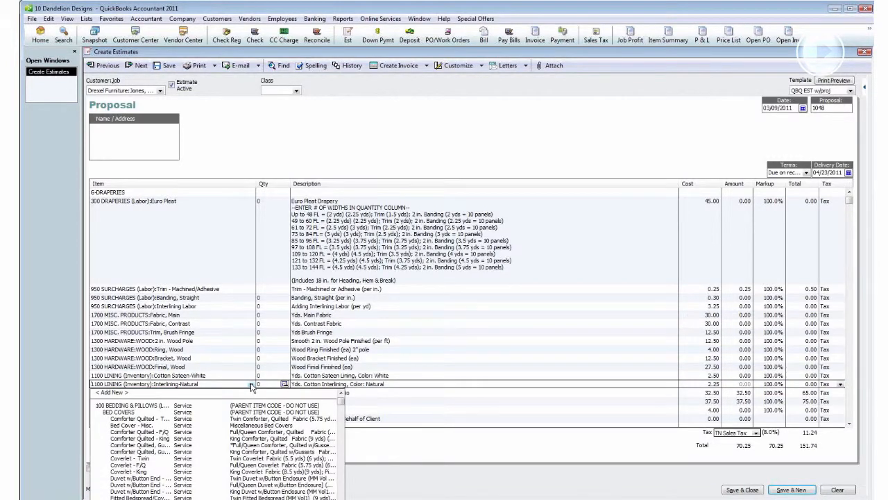
pyautogui.click(251, 383)
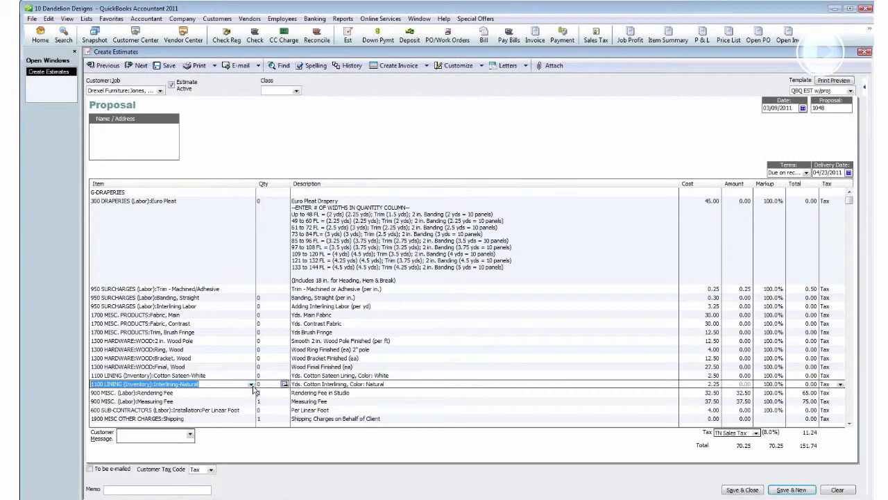
pyautogui.click(251, 384)
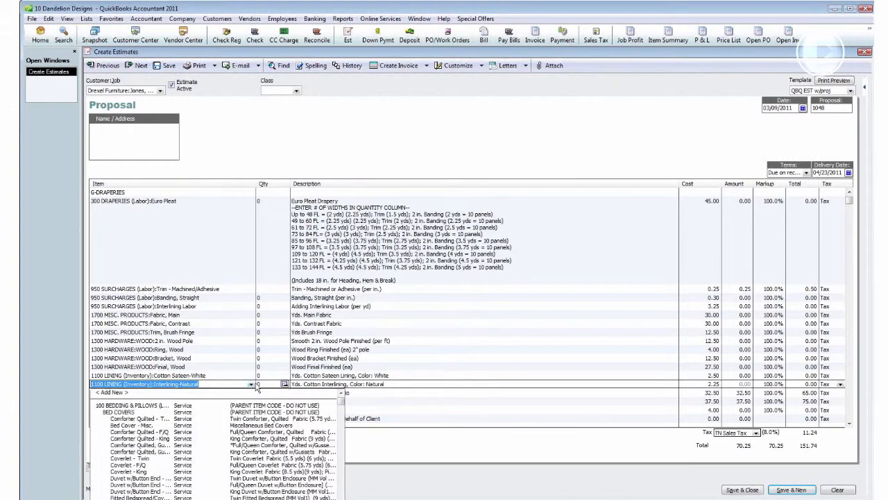
pyautogui.write('1100')
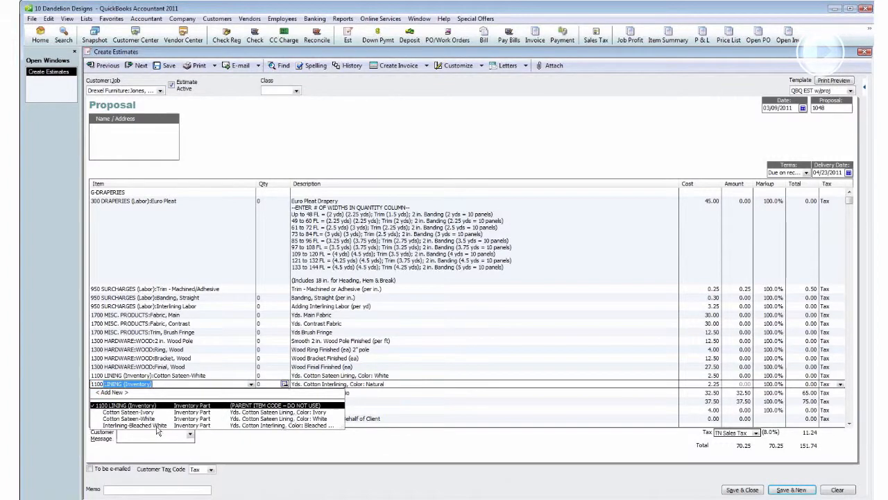
pyautogui.click(159, 425)
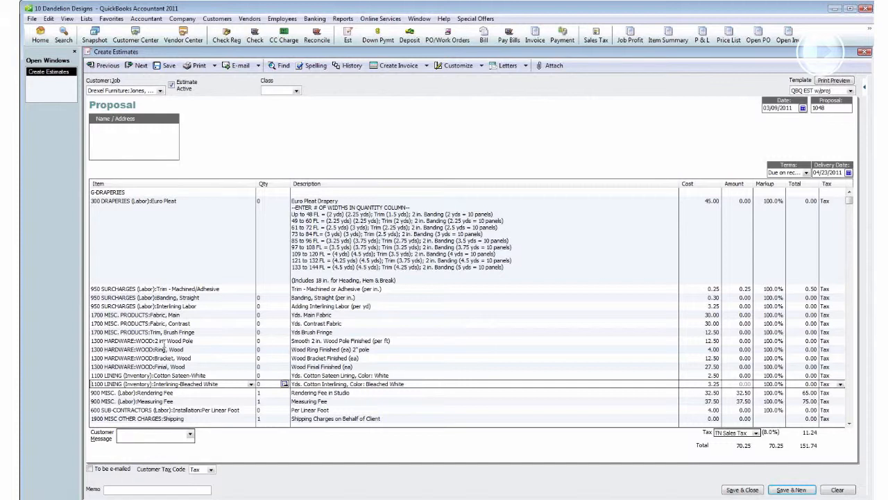
pyautogui.press('Down')
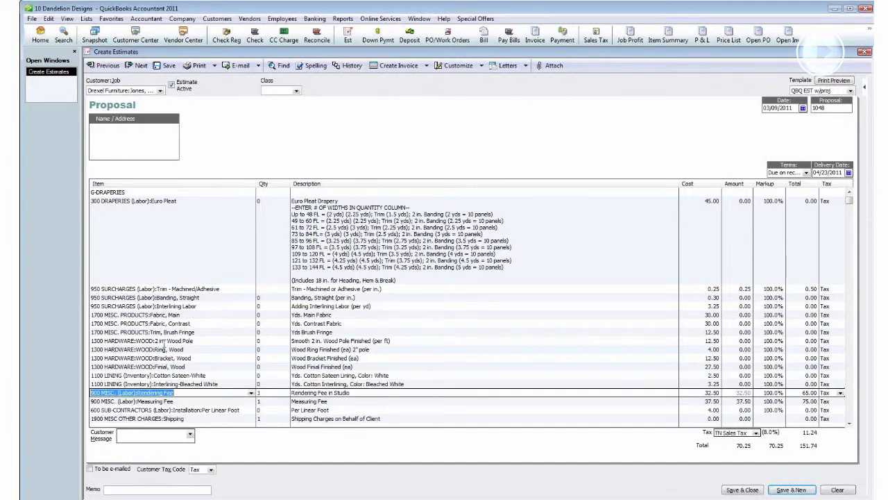
pyautogui.press('Down')
pyautogui.press('Down')
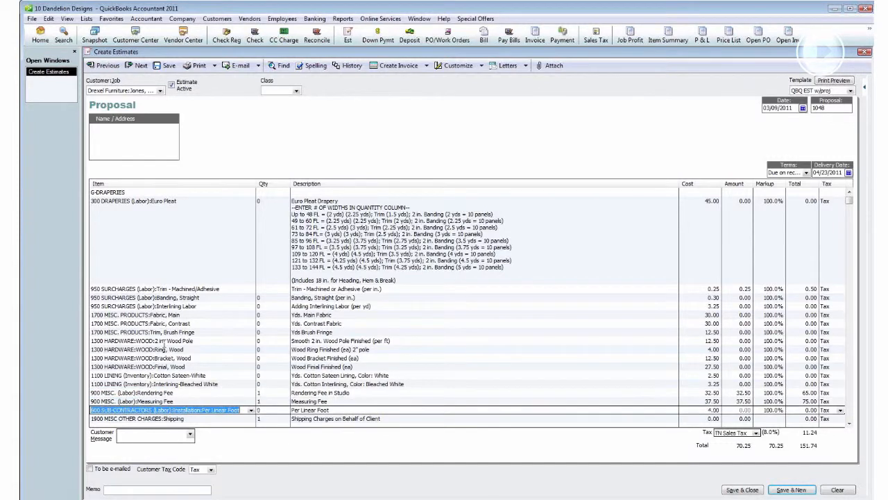
pyautogui.press('Down')
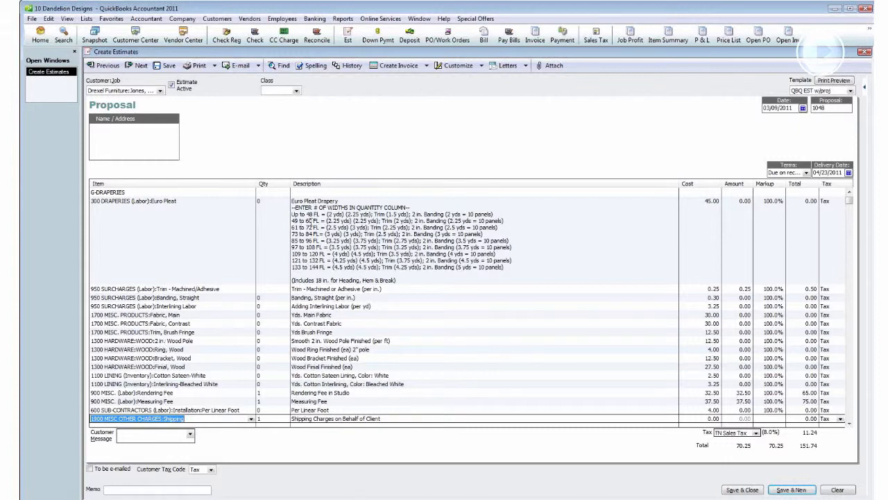
# - Extend the Euro Pleat Drapery description heading with "100 FW 97 FL Lined Interlined, Banded, And brush Fring on lead edge"
pyautogui.click(340, 200)
pyautogui.write(',')
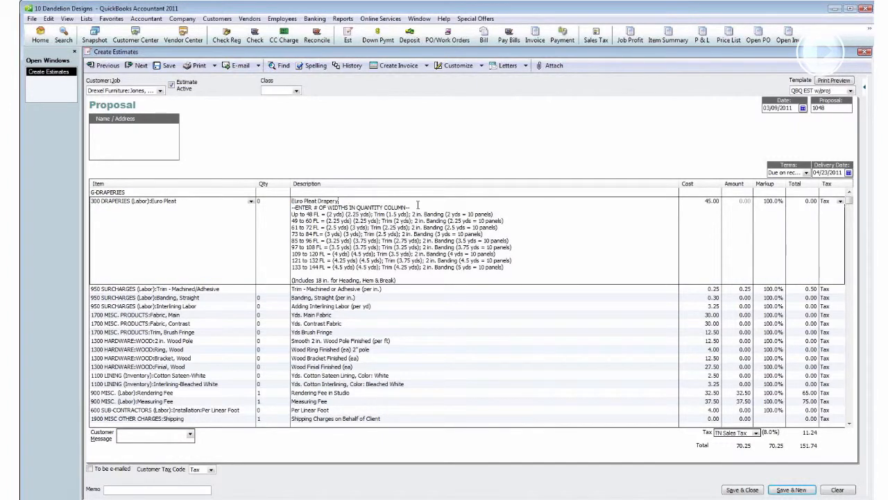
pyautogui.write(' 100 ')
pyautogui.write('FW, ')
pyautogui.write('97FL')
pyautogui.write('Lined Int')
pyautogui.write('erlined, Band')
pyautogui.write('ed,')
pyautogui.write(' And')
pyautogui.write(' brush Frin')
pyautogui.write('g')
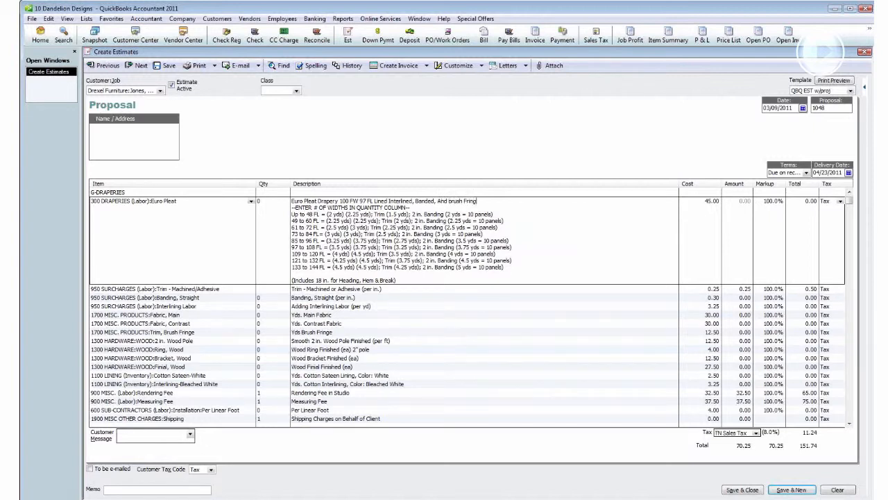
pyautogui.write(' on lead edge')
# - Delete the yardage lines from "Up to 48 FL" through "85 to 96 FL" in the Euro Pleat description, leaving no gap
pyautogui.click(360, 200)
pyautogui.moveTo(360, 201); pyautogui.dragTo(373, 200)
pyautogui.moveTo(291, 247); pyautogui.dragTo(514, 248)
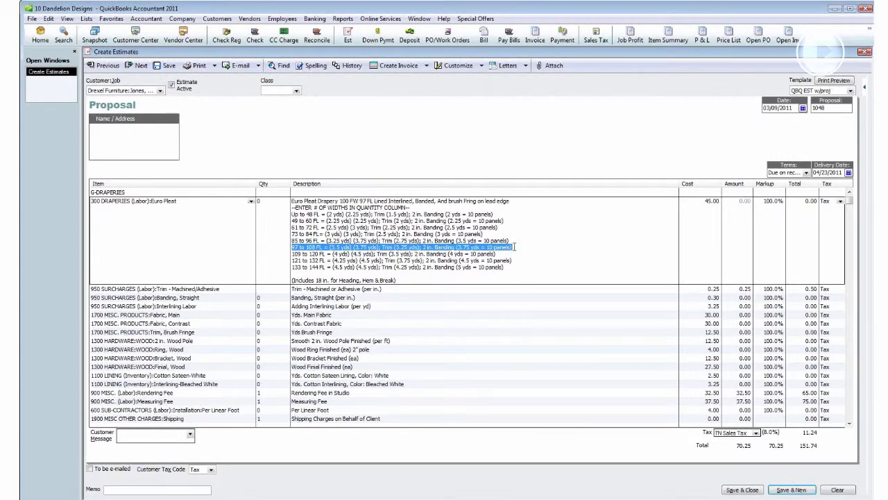
pyautogui.moveTo(513, 241); pyautogui.dragTo(288, 212)
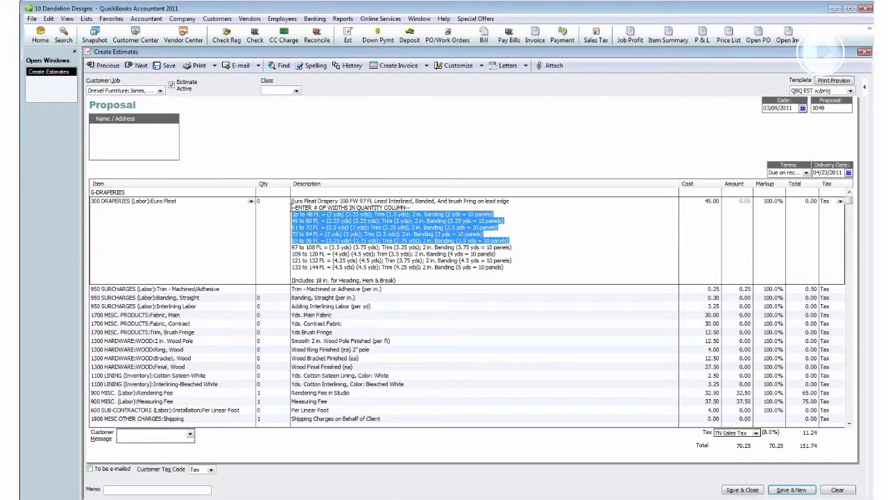
pyautogui.press('Delete')
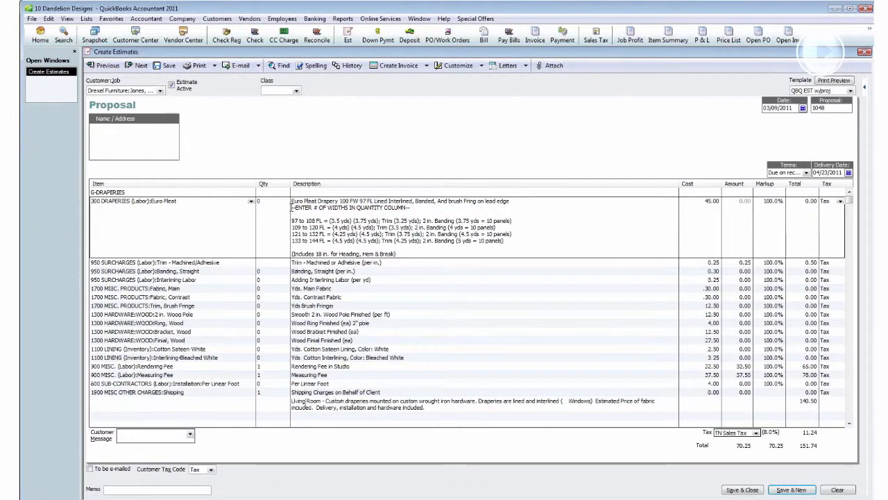
pyautogui.press('Delete')
# - Delete the "109 to 120 FL" through "133 to 144 FL" yardage lines and the blank line after them from the Euro Pleat description
pyautogui.click(511, 239)
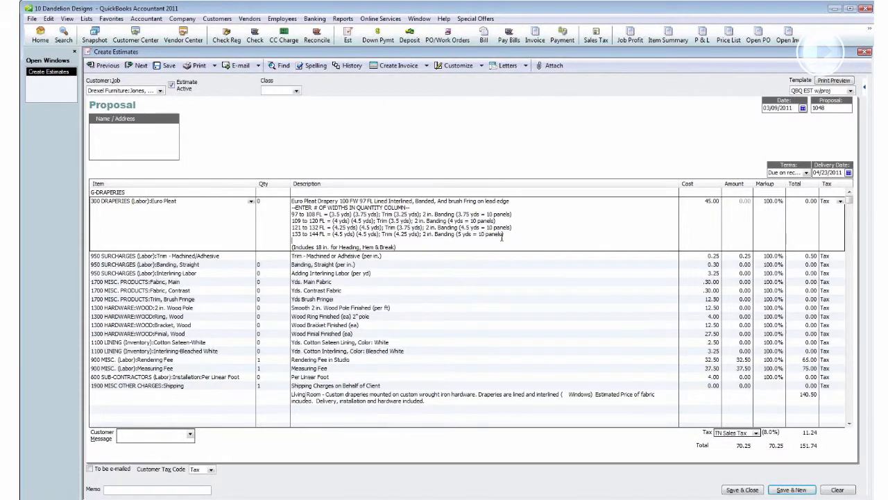
pyautogui.moveTo(502, 237); pyautogui.dragTo(288, 222)
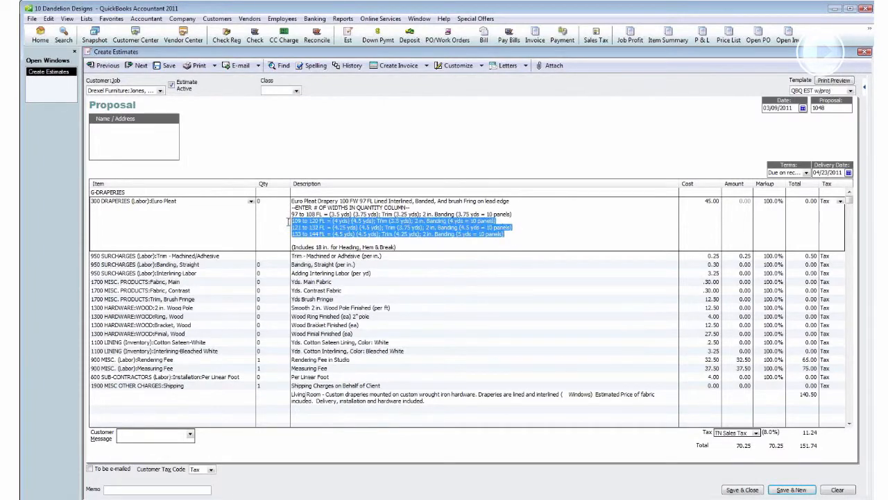
pyautogui.press('Delete')
pyautogui.press('Delete')
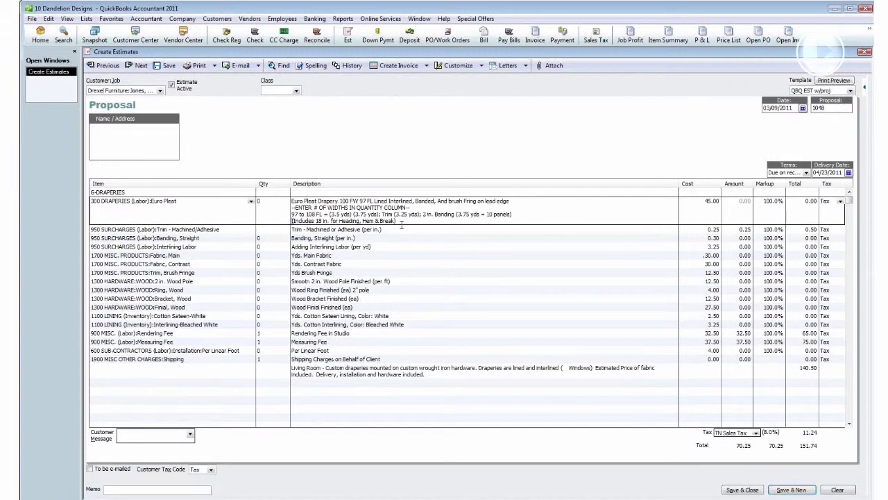
# - Insert a blank line above and below the "97 to 108 FL" line in the Euro Pleat description
pyautogui.click(417, 208)
pyautogui.press('Return')
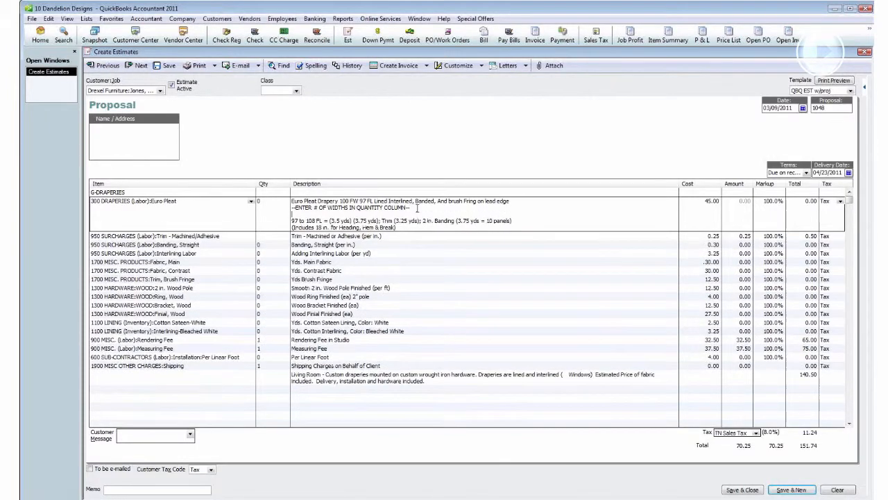
pyautogui.click(514, 220)
pyautogui.press('Return')
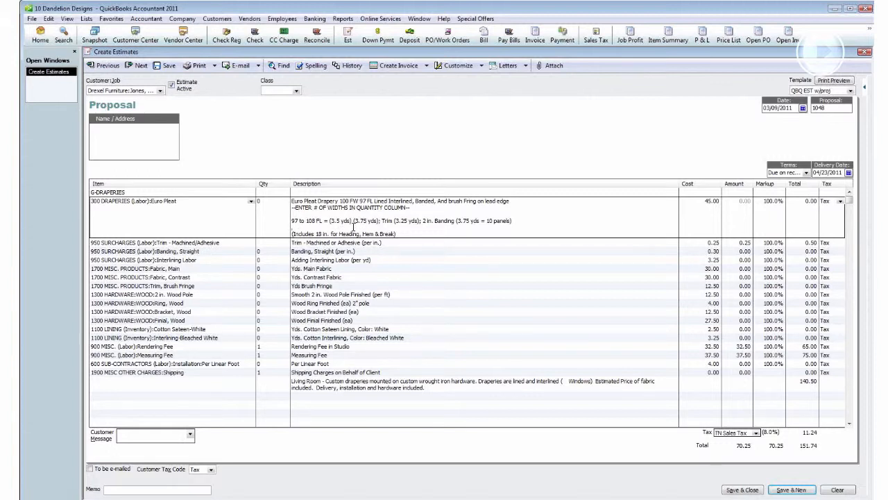
# - Replace "97 to 108 FL = (3.5 yds)" in the Euro Pleat description with 27" Rep
pyautogui.click(354, 220)
pyautogui.moveTo(354, 221); pyautogui.dragTo(290, 221)
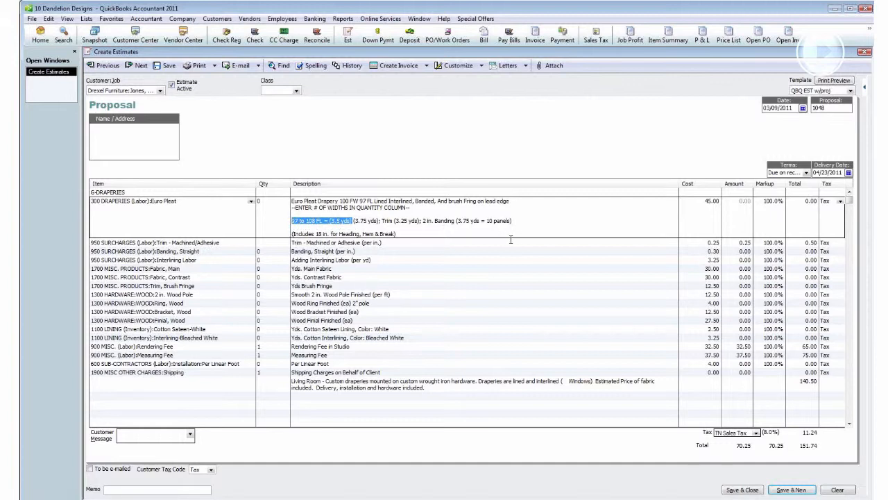
pyautogui.write('2½')
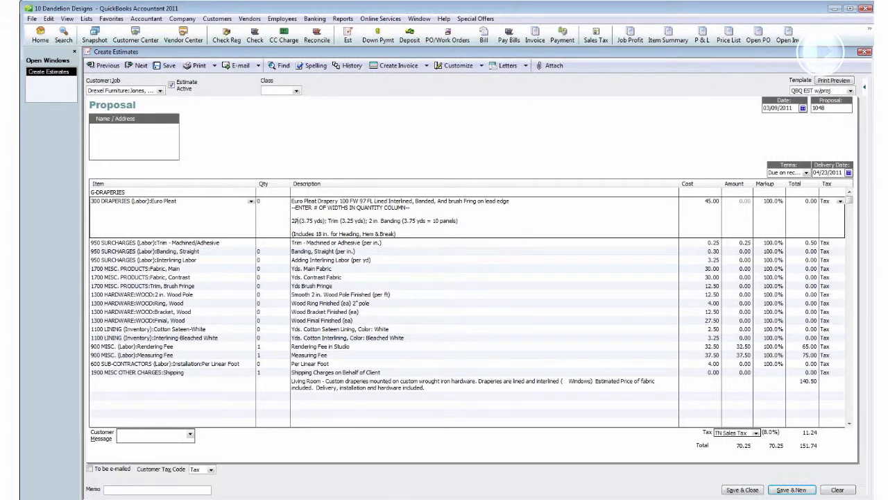
pyautogui.write('" Rep')
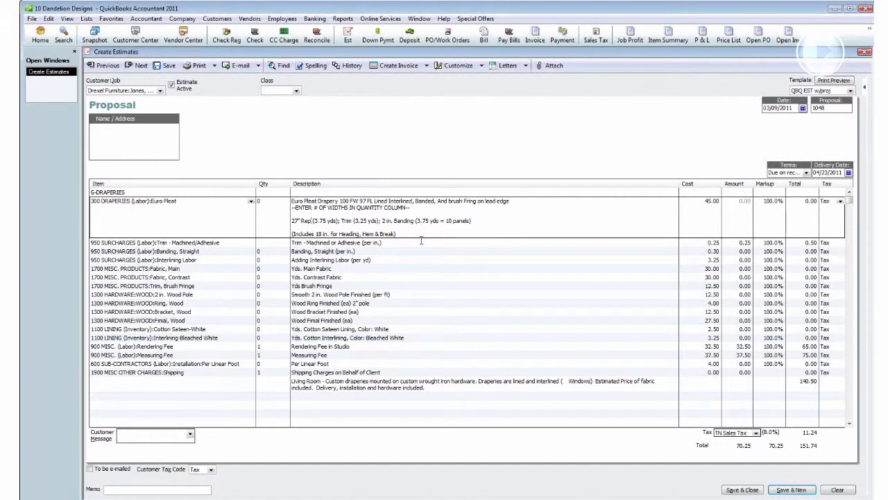
pyautogui.click(301, 220)
pyautogui.moveTo(341, 220); pyautogui.dragTo(379, 220)
pyautogui.click(482, 221)
pyautogui.moveTo(482, 221); pyautogui.dragTo(381, 220)
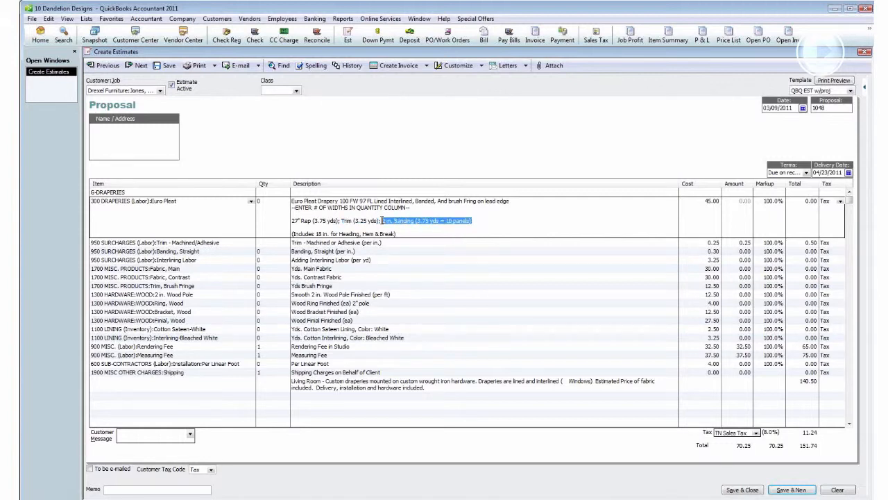
pyautogui.click(476, 220)
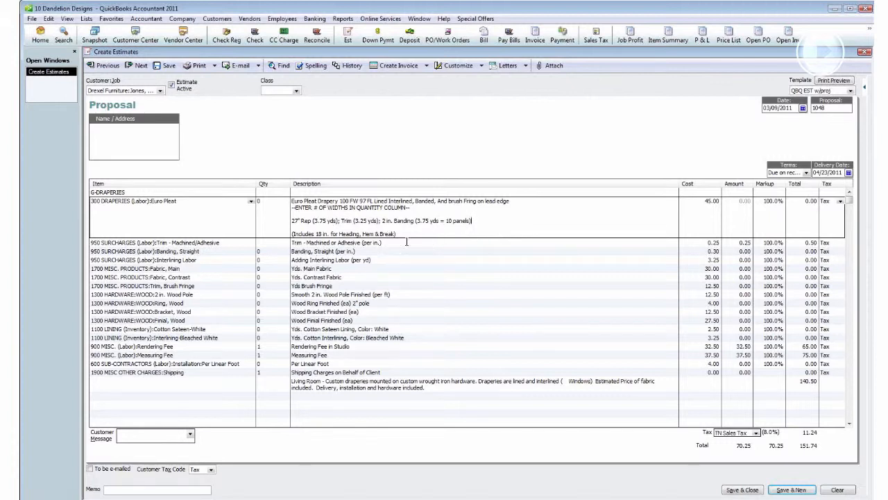
# - Append 1.5" banding set in 1" from lead edge to the Banding, Straight surcharge description
pyautogui.click(386, 243)
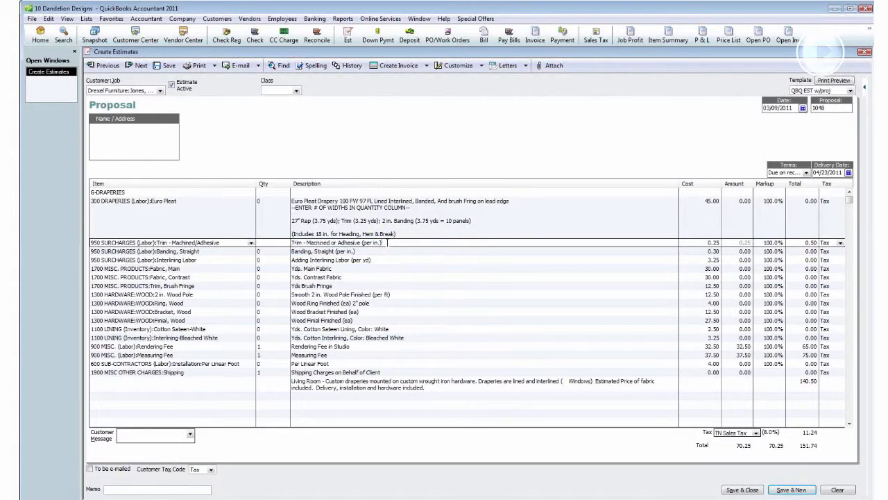
pyautogui.press('Down')
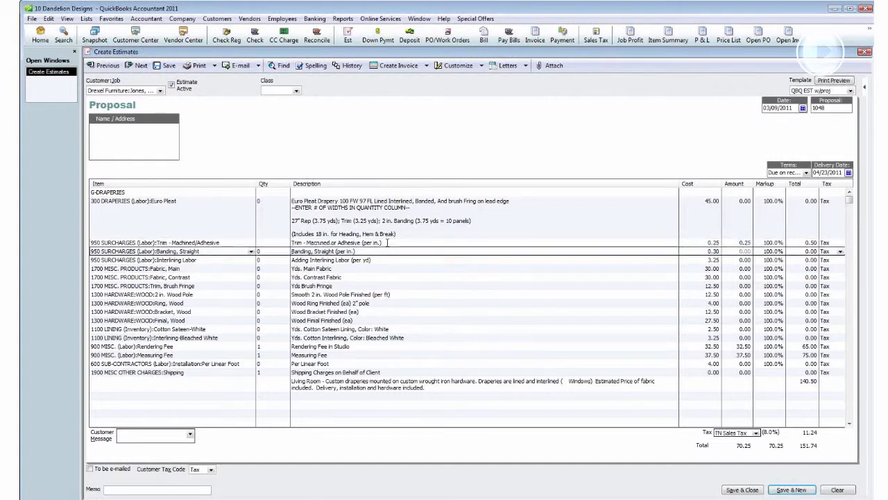
pyautogui.click(388, 242)
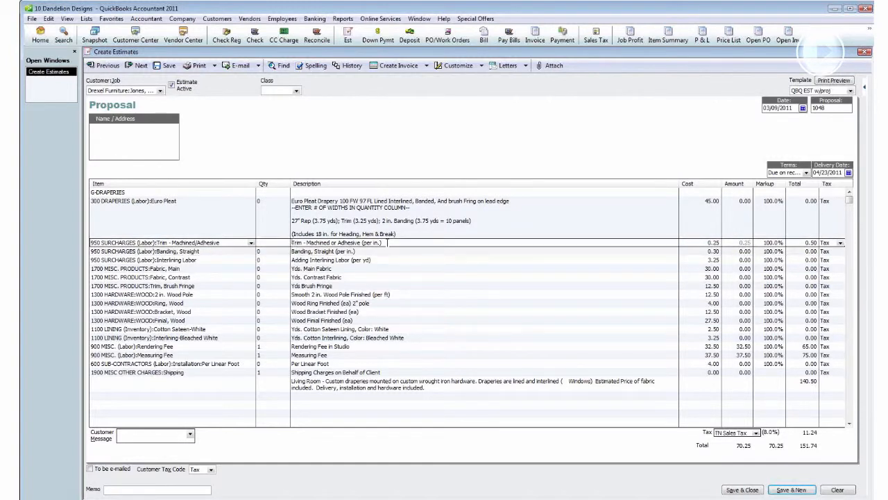
pyautogui.press('Down')
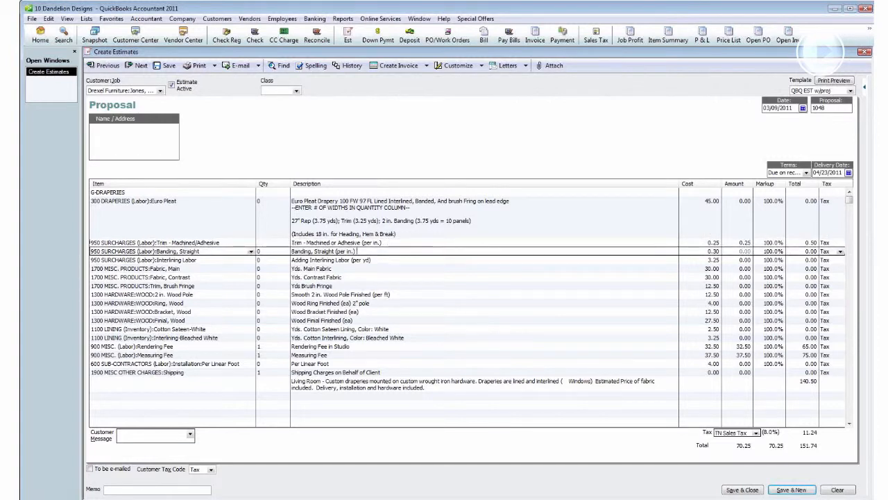
pyautogui.write('1.5')
pyautogui.write("' band")
pyautogui.write('ing pri')
pyautogui.write('set in 1')
pyautogui.write('" from le')
pyautogui.write('ad edge')
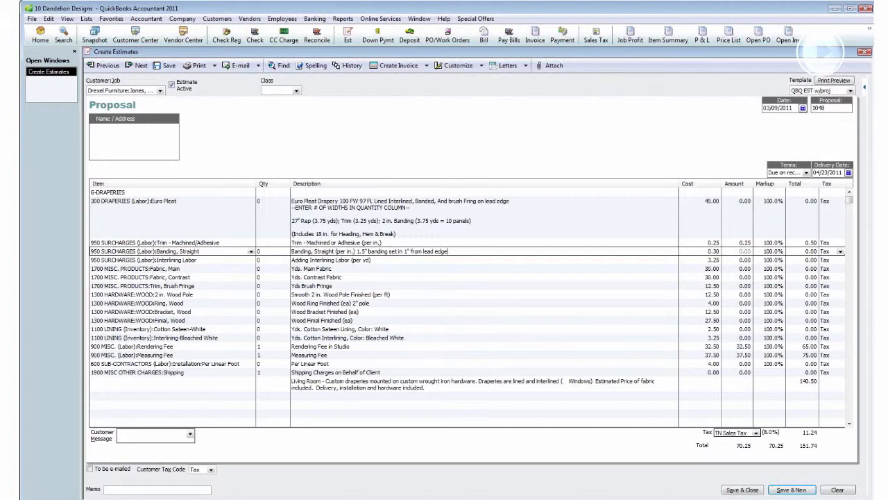
# - Append "#1234 Red (FAB)" to the Main Fabric line's description
pyautogui.press('Down')
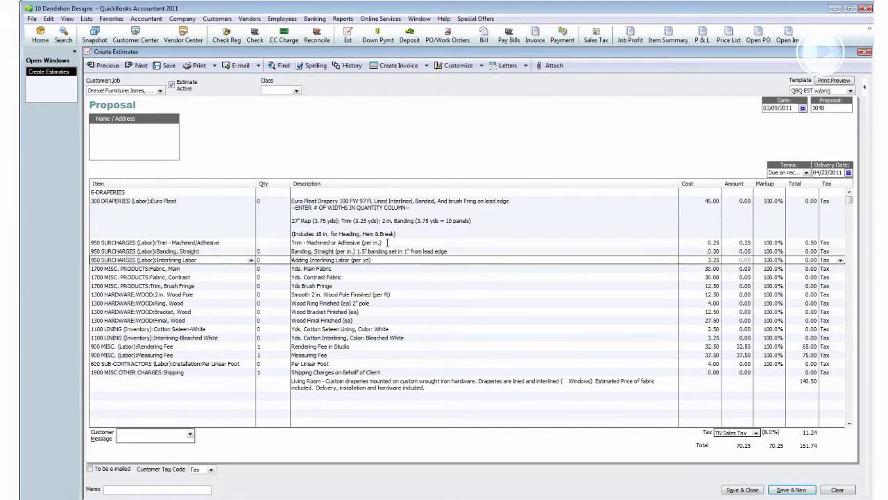
pyautogui.press('Down')
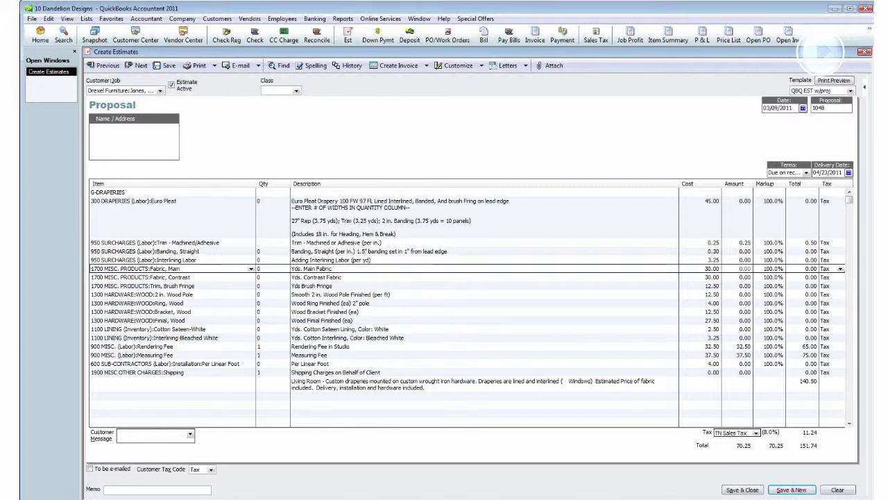
pyautogui.write('#1234 Red, (')
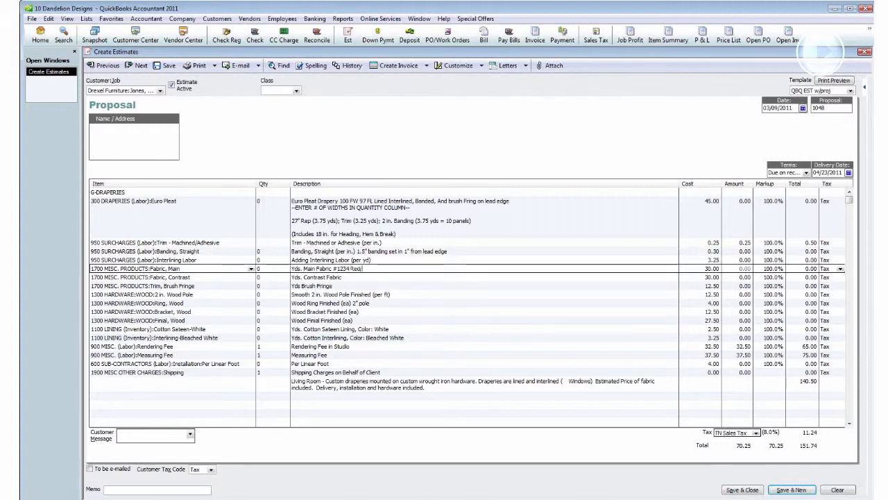
pyautogui.write('FAB)')
# - Append "Molly Gold (KAS)" to the Contrast Fabric line's description
pyautogui.press('Down')
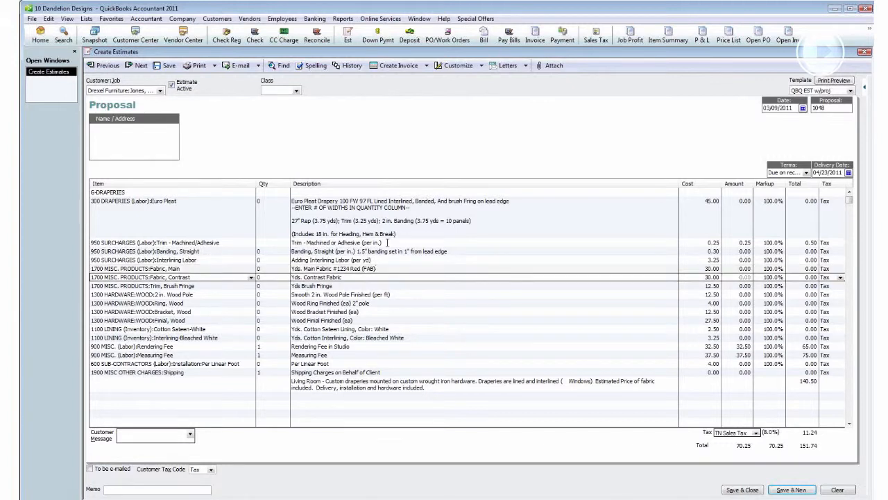
pyautogui.write('Molly Gold (KAS)')
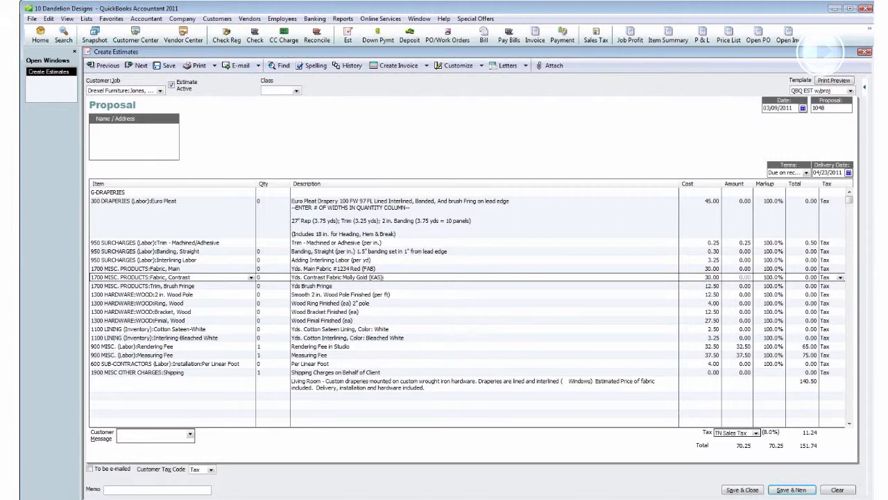
pyautogui.press('Down')
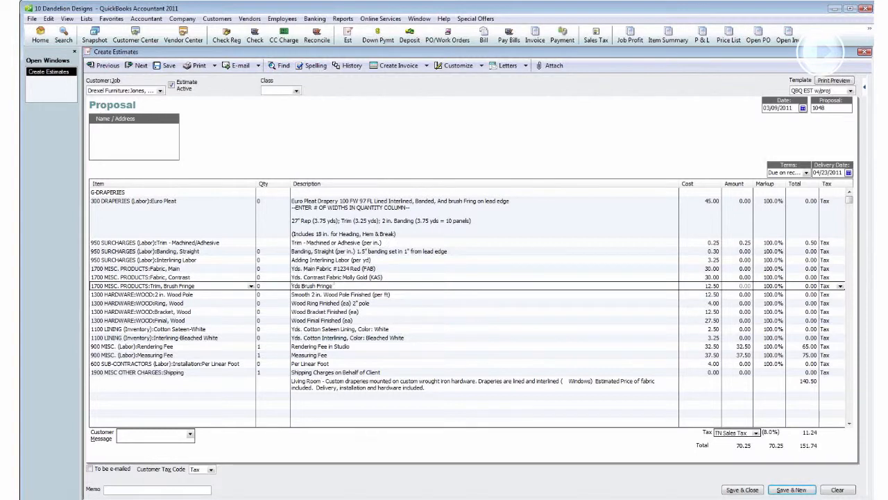
# - Append !@-897 Multi (Dkei) to the Brush Fringe trim line's description
pyautogui.write('(@ $8.')
pyautogui.write('97 Mul')
pyautogui.write('ti')
pyautogui.write(' (Dkei')
pyautogui.press('Down')
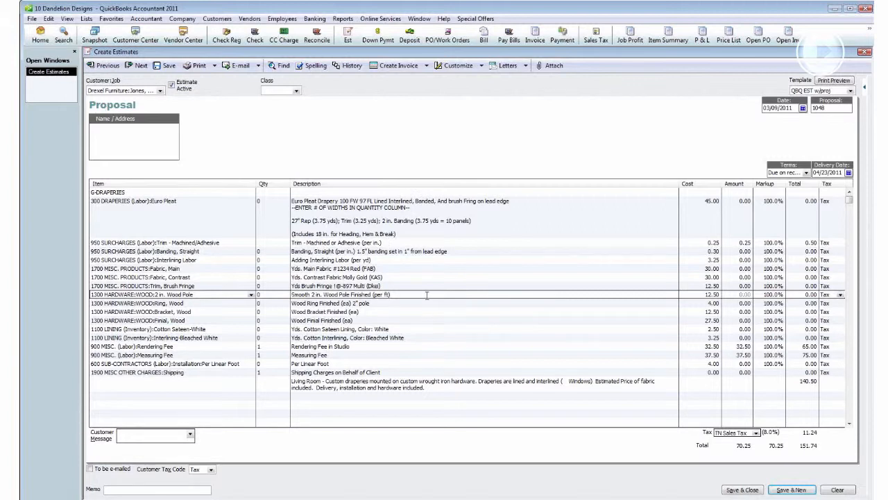
# - Append White to the descriptions of the 2 in. wood pole, wood ring, wood bracket and wood finial lines
pyautogui.write('White')
pyautogui.press('Down')
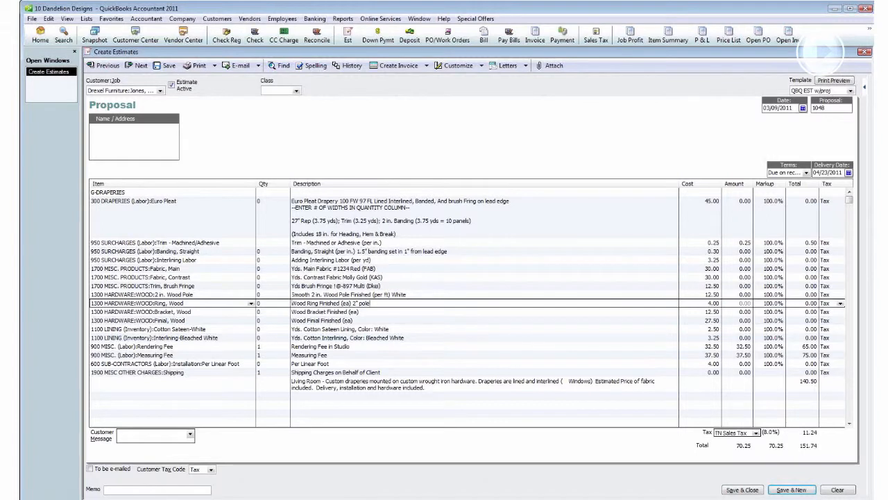
pyautogui.write('White')
pyautogui.press('Down')
pyautogui.write('White')
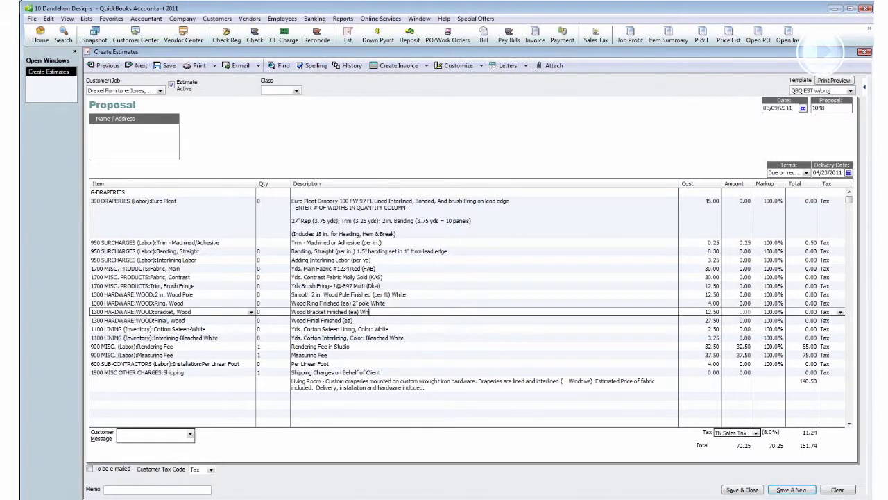
pyautogui.press('Down')
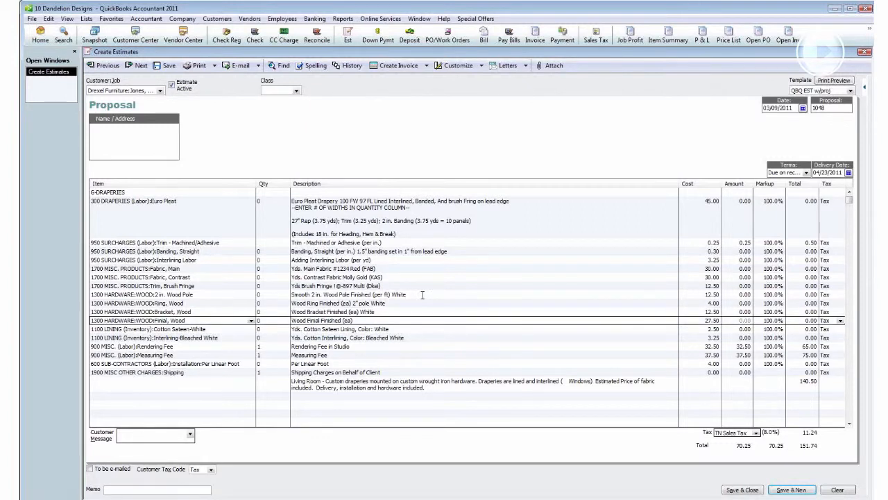
pyautogui.write('White')
pyautogui.press('Down')
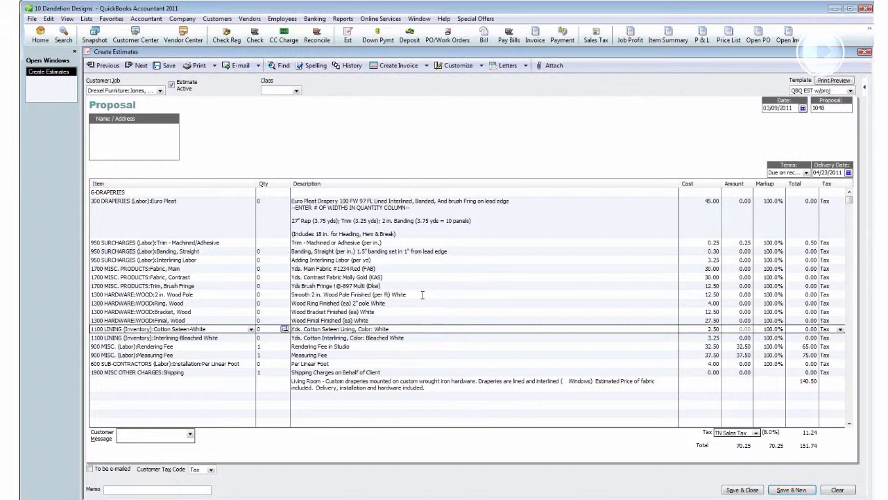
# - Review the lining, fee, installation and shipping lines and the group's closing Living Room description
pyautogui.press('Down')
pyautogui.press('Down')
pyautogui.press('Down')
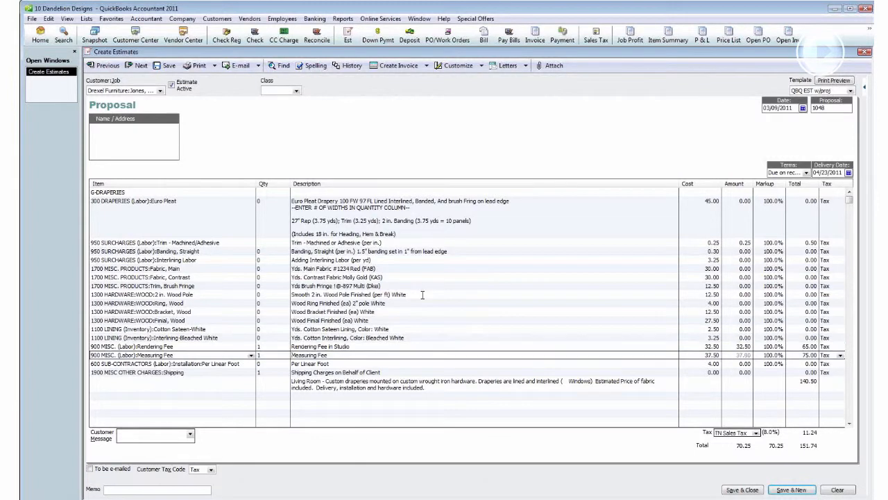
pyautogui.press('Down')
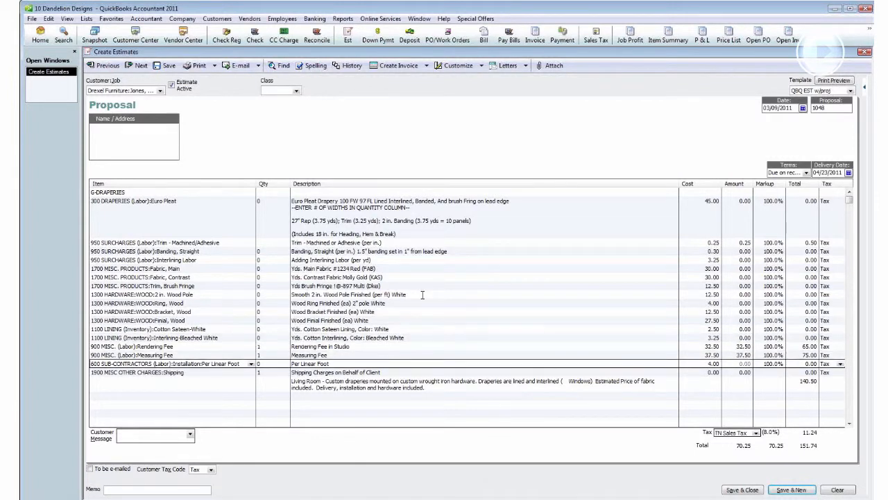
pyautogui.press('Down')
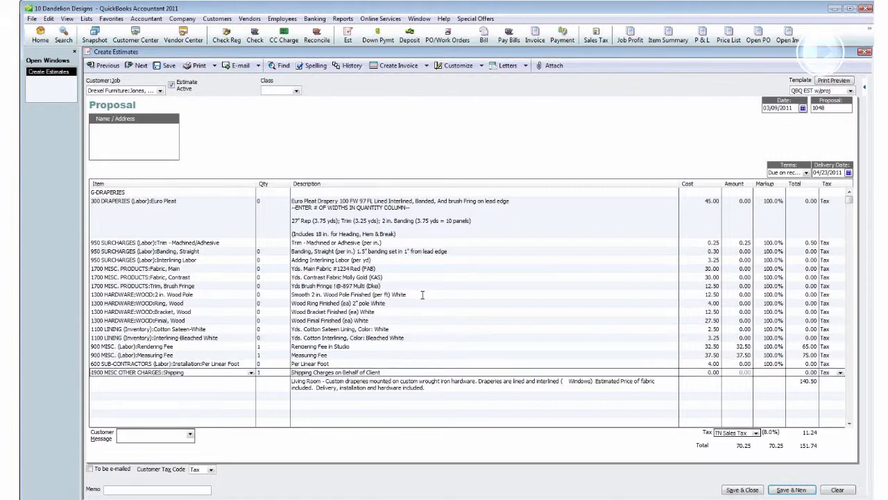
pyautogui.press('Down')
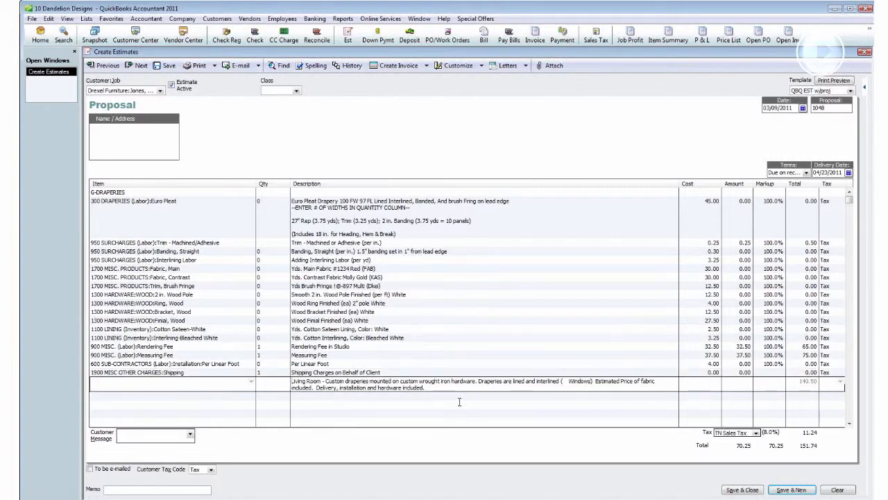
pyautogui.moveTo(427, 388); pyautogui.dragTo(288, 381)
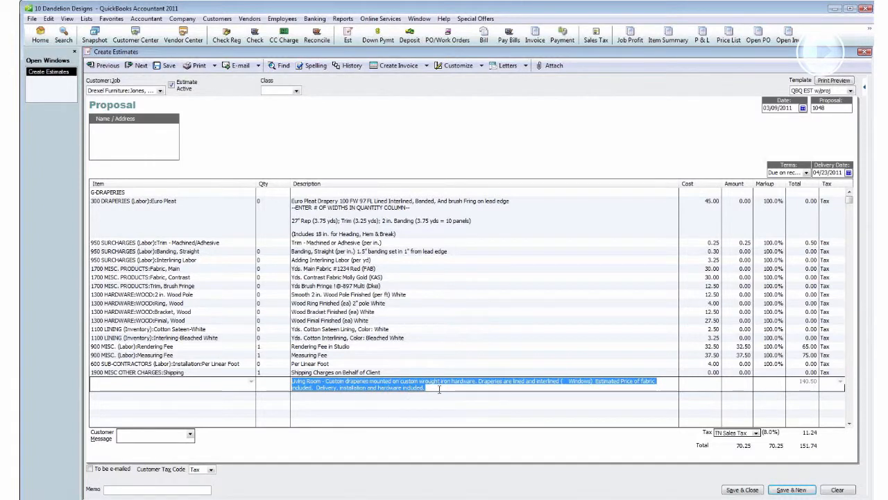
pyautogui.click(440, 389)
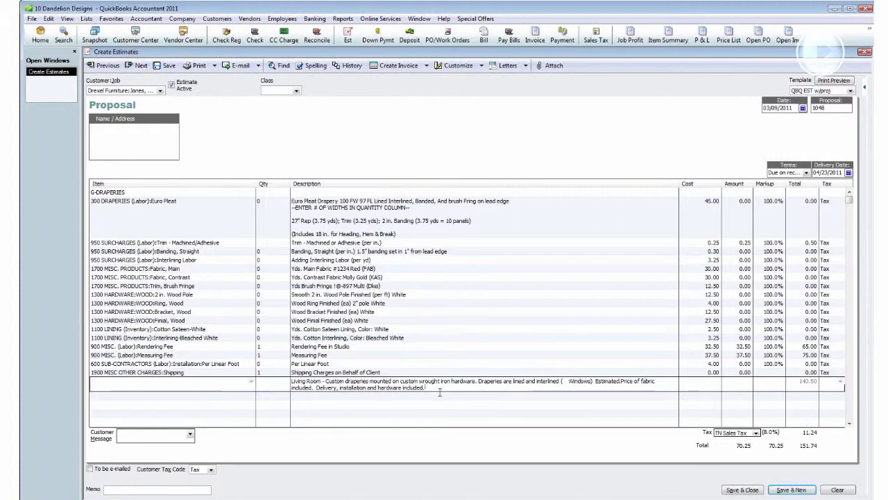
pyautogui.moveTo(438, 388); pyautogui.dragTo(290, 383)
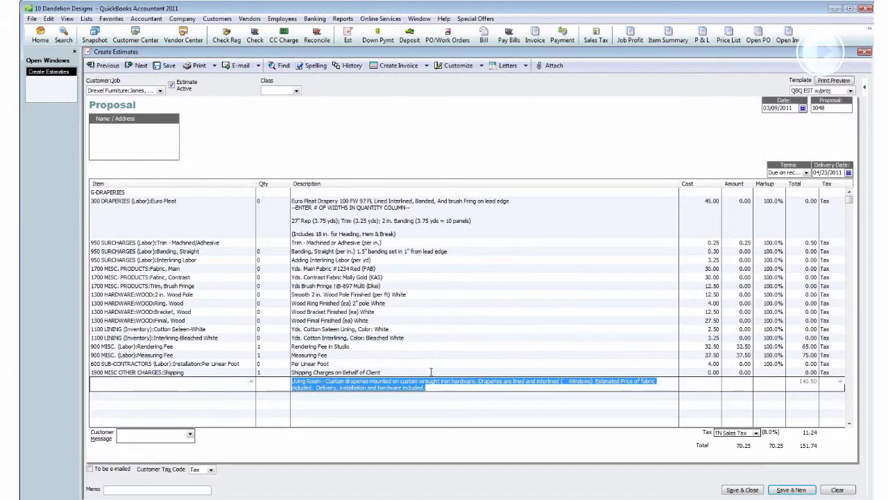
# - Calculate the Euro Pleat widths as 100 × 2.5 / 54 in the quantity and round the quantity up to 5
pyautogui.click(276, 201)
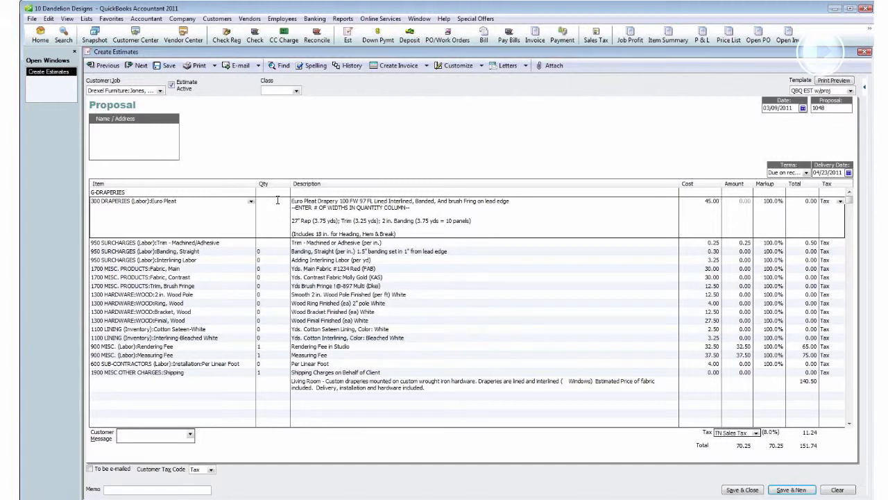
pyautogui.write('100')
pyautogui.write('* ')
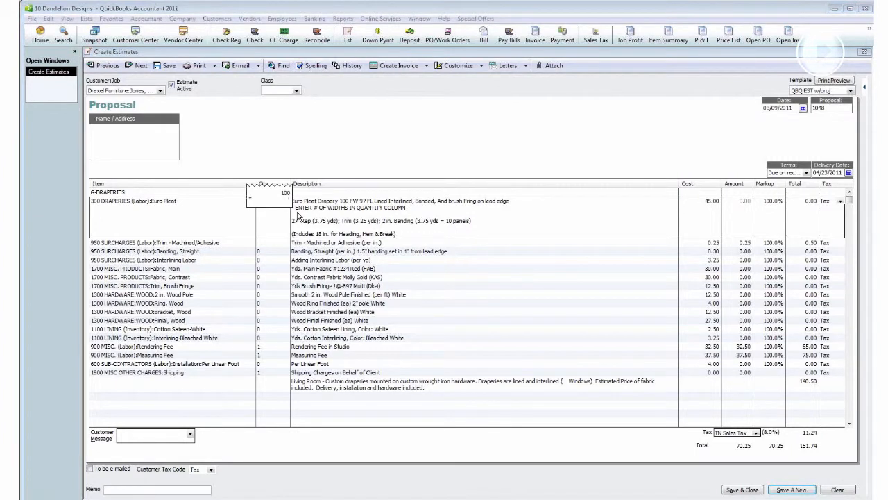
pyautogui.write('2.5 ')
pyautogui.write('/ ')
pyautogui.write('54')
pyautogui.press('Return')
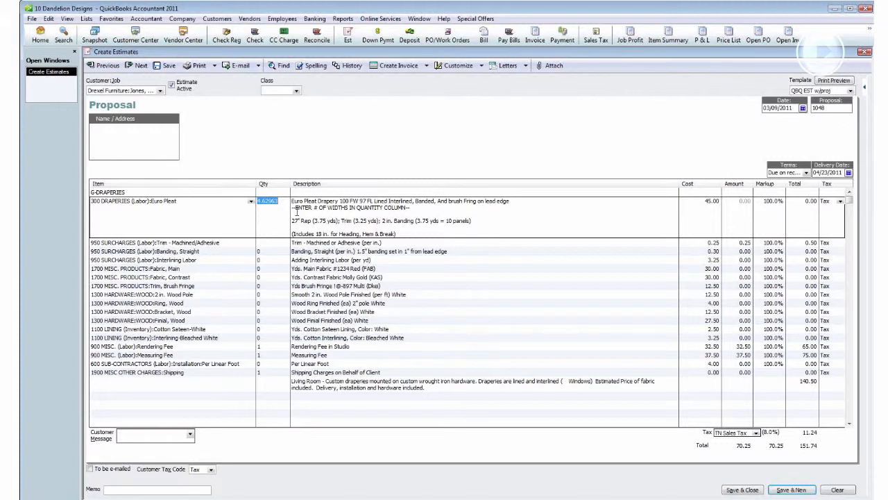
pyautogui.write('5')
pyautogui.press('Down')
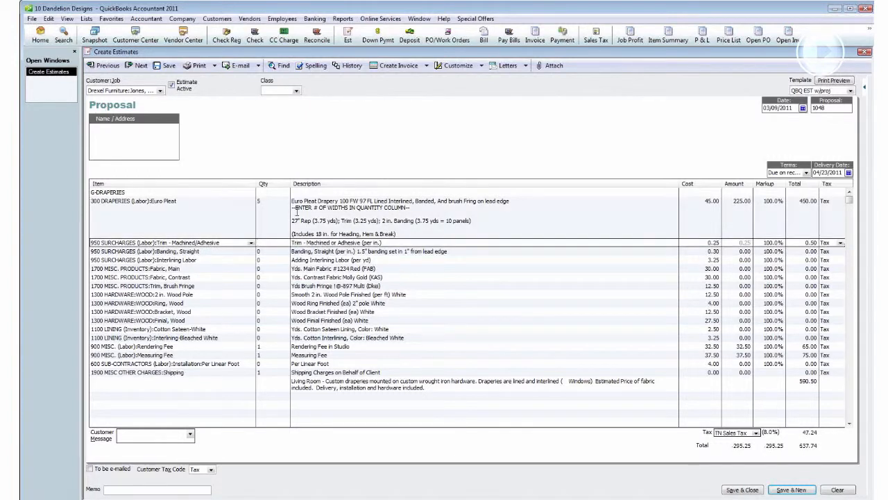
# - Set the Trim - Machined/Adhesive quantity to 2 × 97 and the Banding, Straight quantity to 194
pyautogui.press('Down')
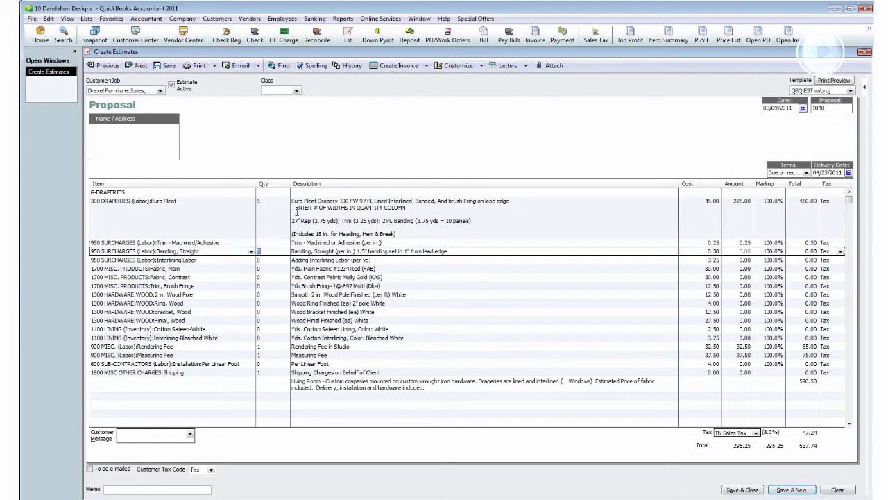
pyautogui.press('Up')
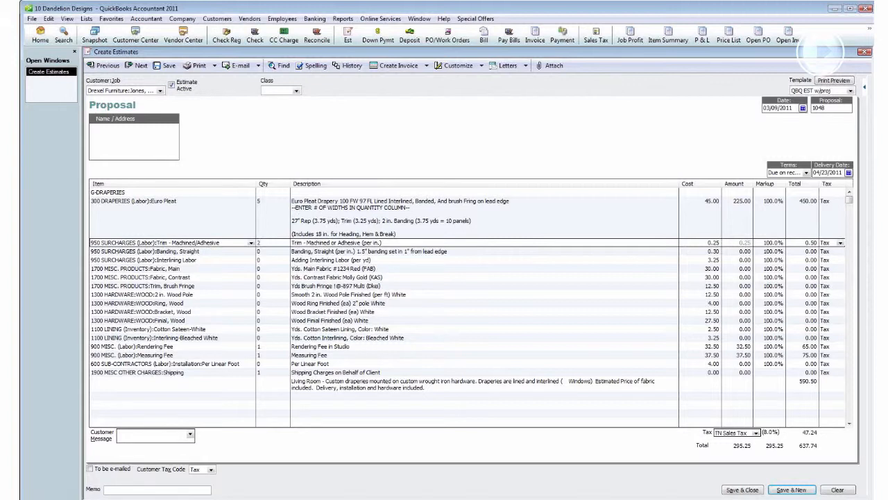
pyautogui.write('* ')
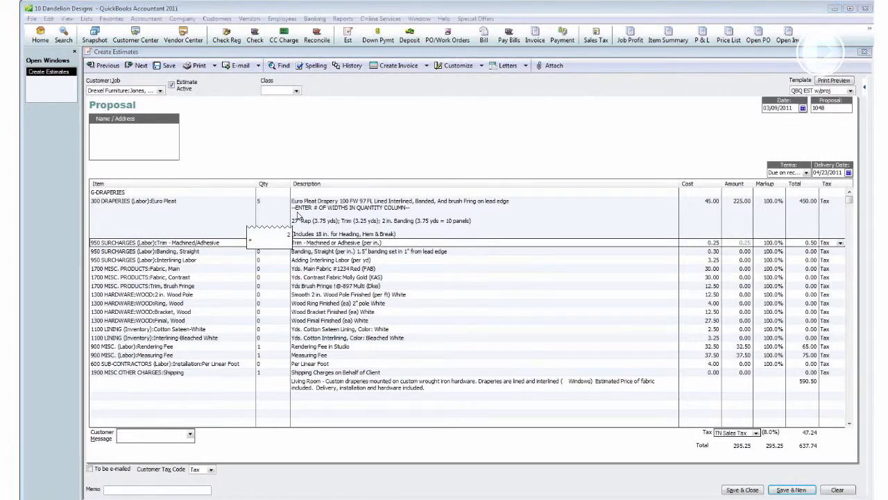
pyautogui.write('97')
pyautogui.press('Return')
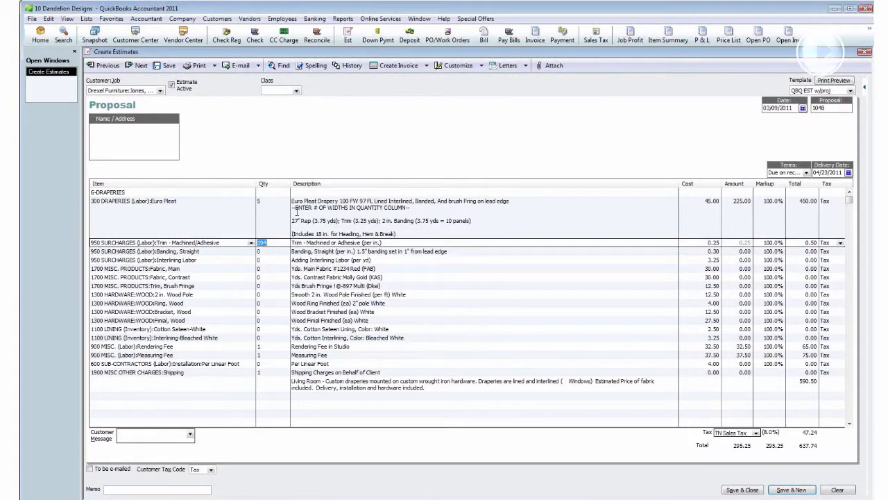
pyautogui.press('Down')
pyautogui.write('194')
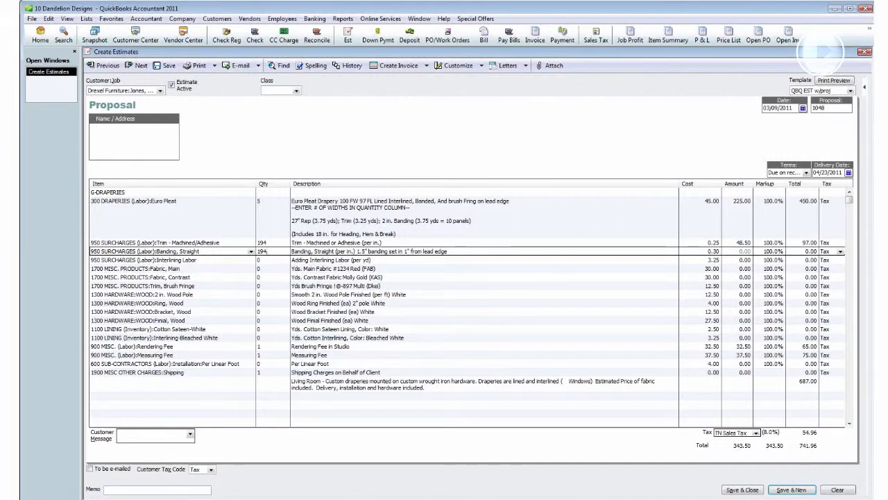
pyautogui.press('Down')
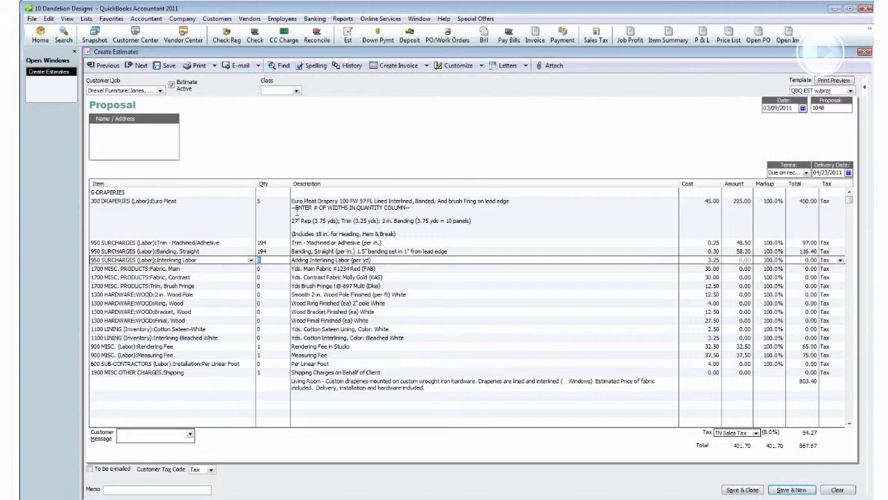
# - Calculate the main fabric yardage as 5 × 3.75, round it up to 19, and set the Interlining Labor quantity to 19 too
pyautogui.press('Down')
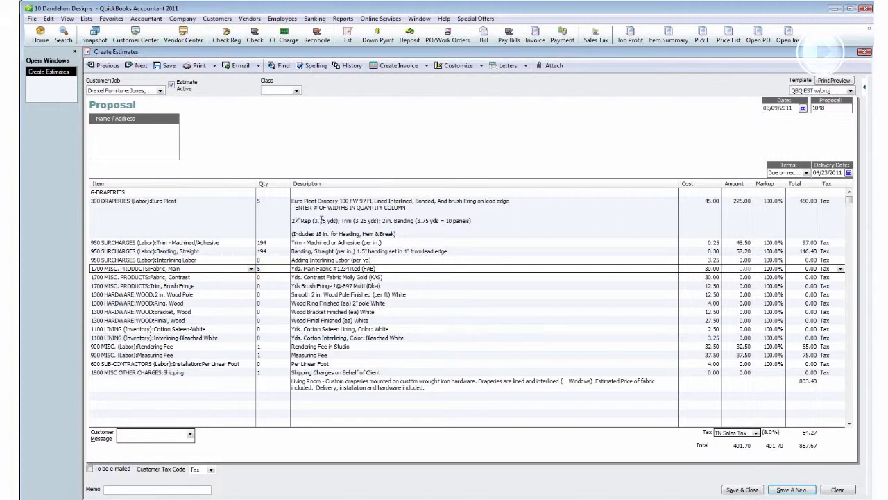
pyautogui.write('*')
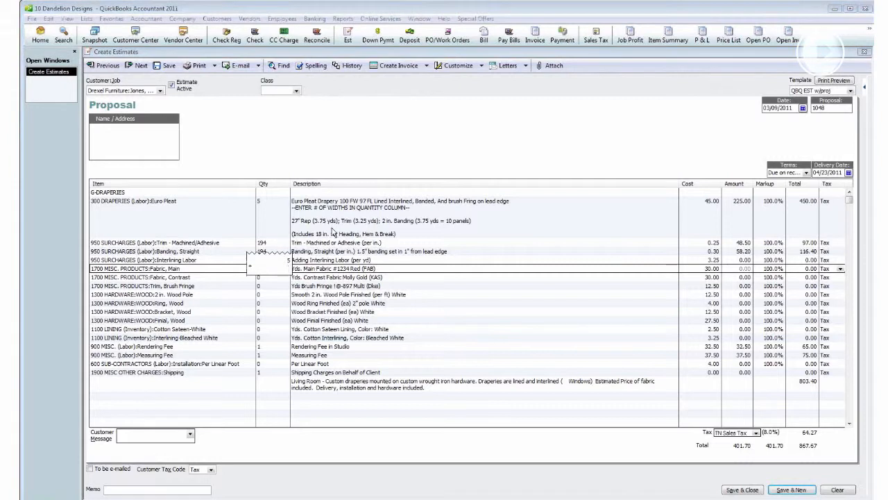
pyautogui.write('3.75')
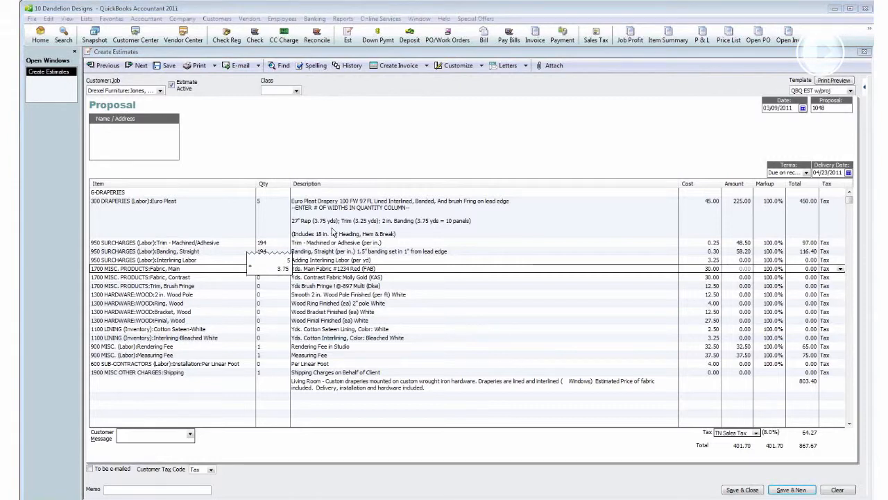
pyautogui.press('Return')
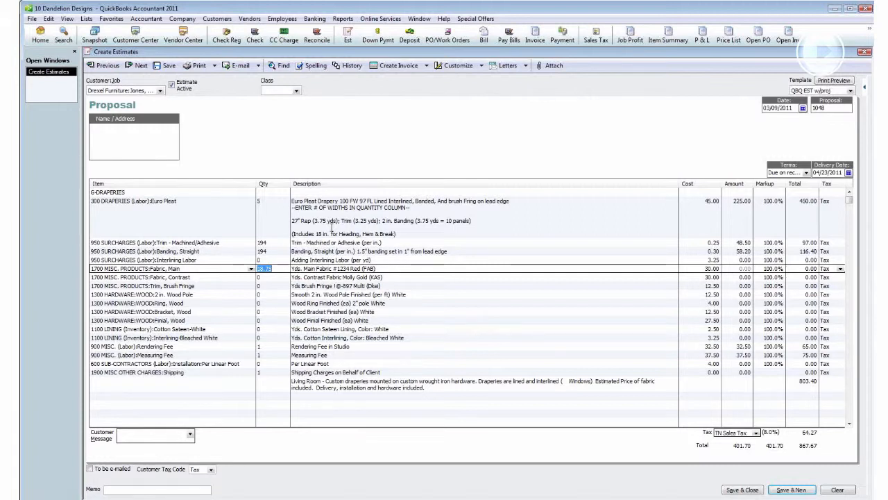
pyautogui.write('19')
pyautogui.press('Up')
pyautogui.write('9')
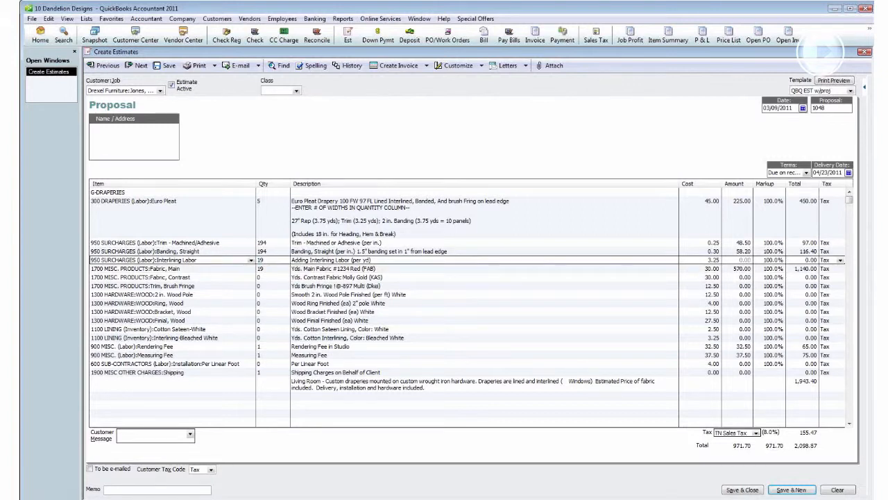
# - Set the contrast fabric quantity to 3.75 and the brush fringe quantity to 2 × 3.25
pyautogui.press('Down')
pyautogui.press('Down')
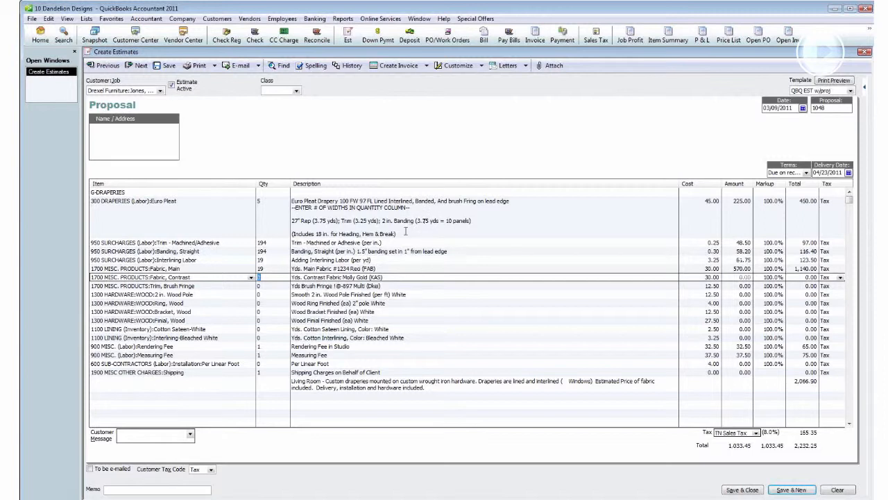
pyautogui.write('3.75')
pyautogui.press('Down')
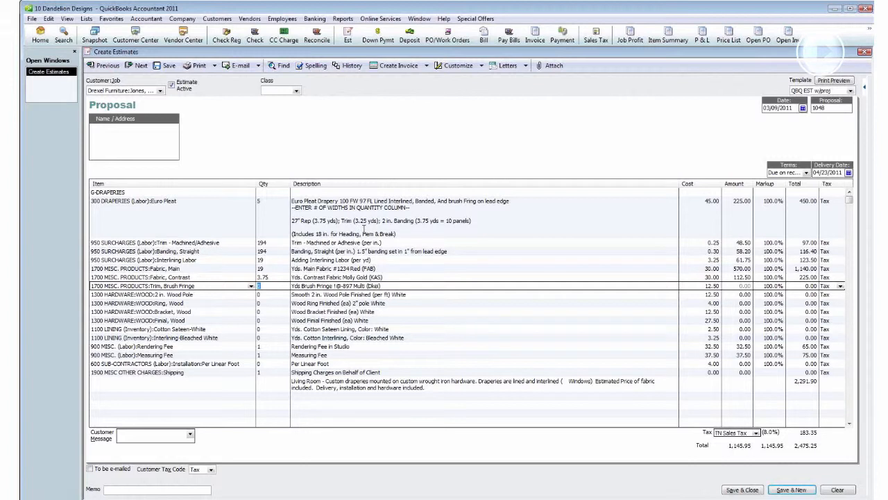
pyautogui.write('2*3')
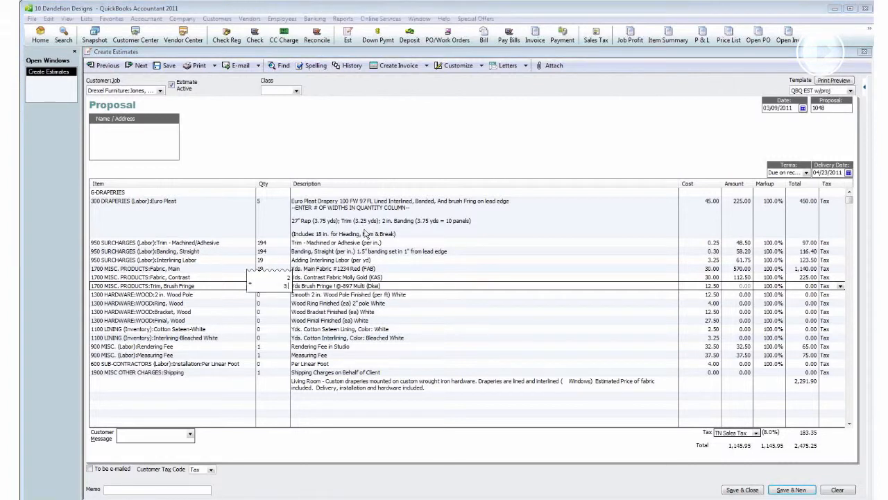
pyautogui.write('.25')
pyautogui.press('Return')
pyautogui.press('Down')
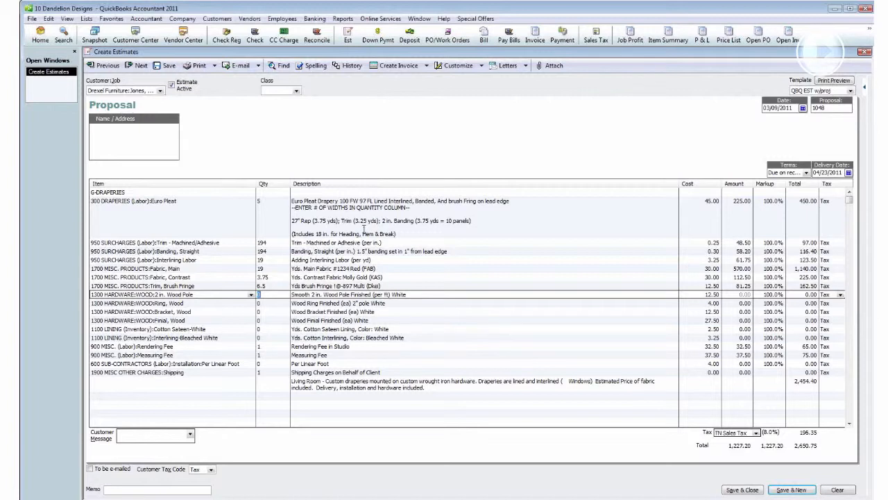
# - Set the hardware quantities to 9 for the 2 in. wood pole, 35 for rings, 3 for brackets and 2 for finials
pyautogui.write('9')
pyautogui.press('Down')
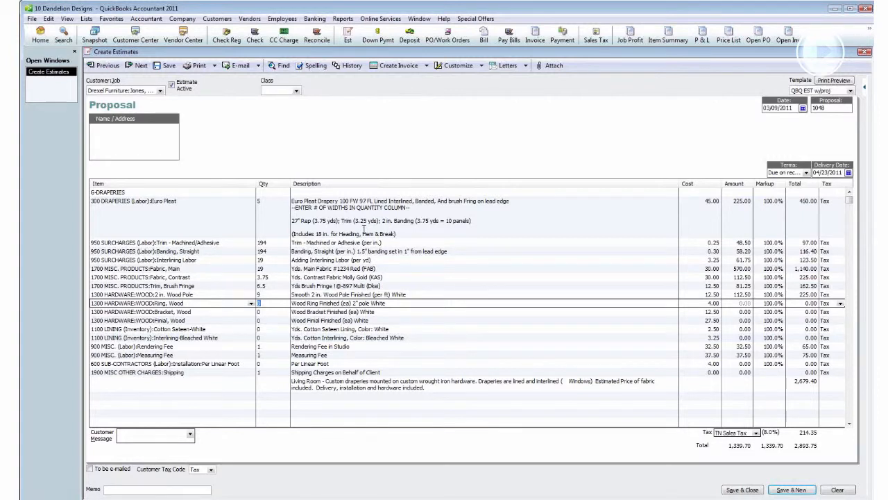
pyautogui.write('33')
pyautogui.press('Down')
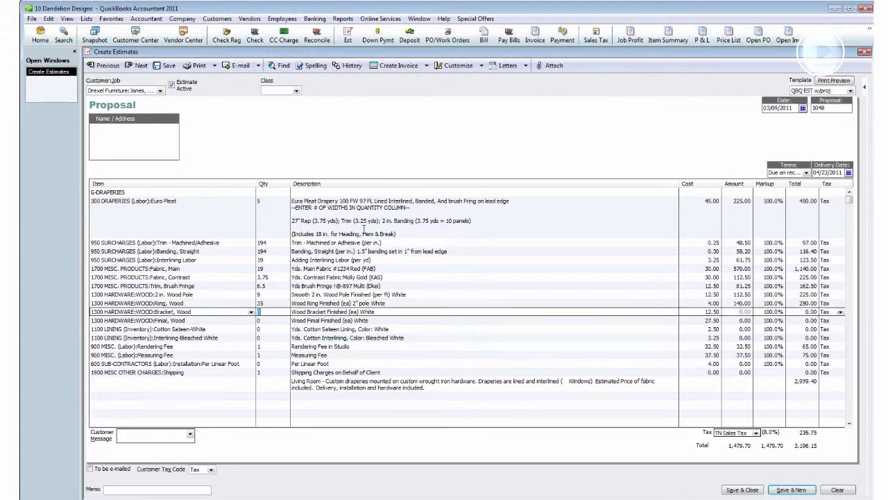
pyautogui.write('3')
pyautogui.press('Down')
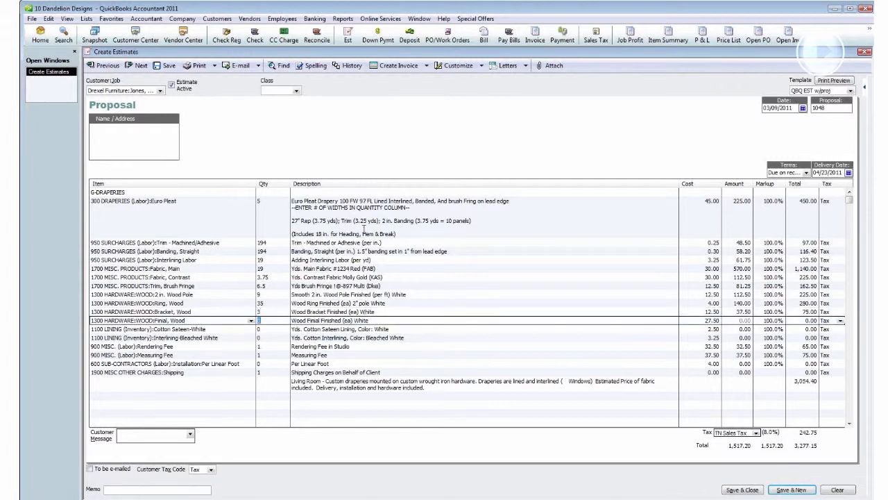
pyautogui.write('2')
pyautogui.press('Down')
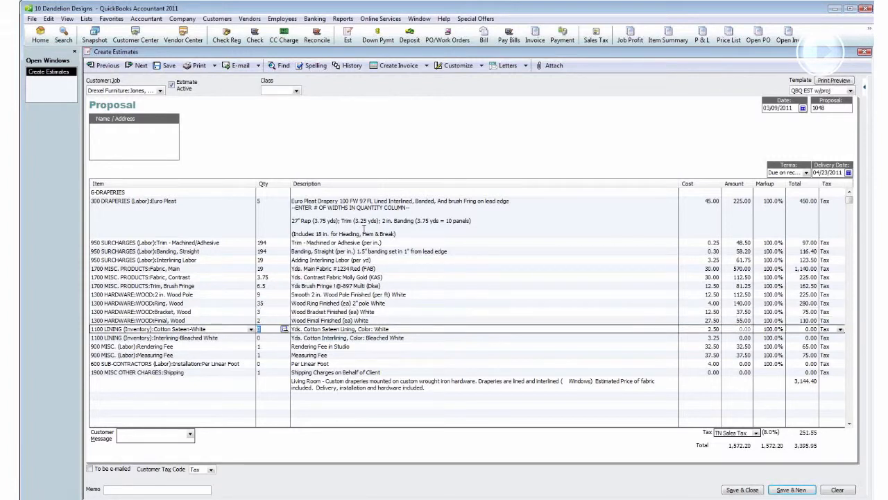
# - Set the quantities of the white cotton sateen lining and the bleached white interlining to 19 each
pyautogui.write('19')
pyautogui.press('Down')
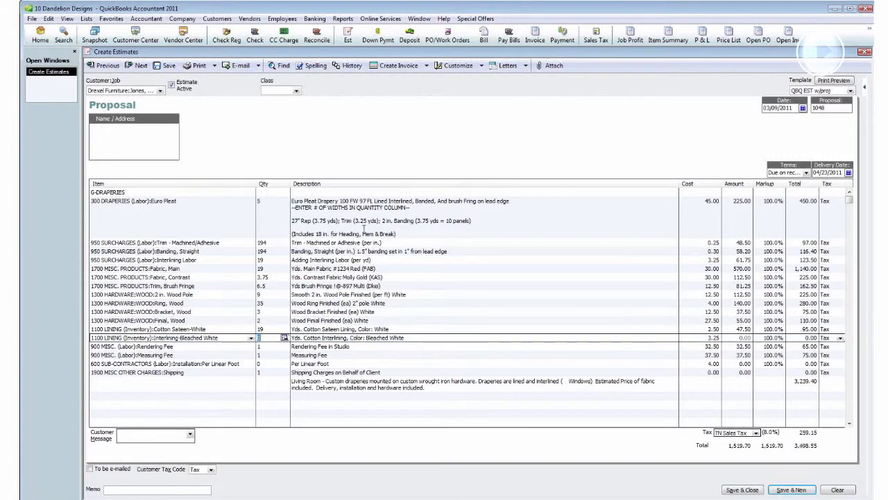
pyautogui.write('19')
pyautogui.press('Down')
# - Calculate the per-linear-foot installation quantity as 100/12 and round it up to 9
pyautogui.press('Down')
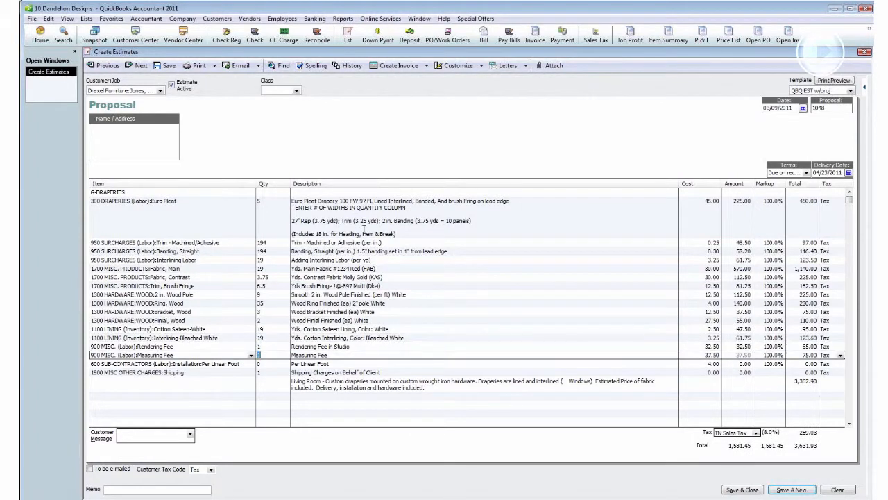
pyautogui.press('Down')
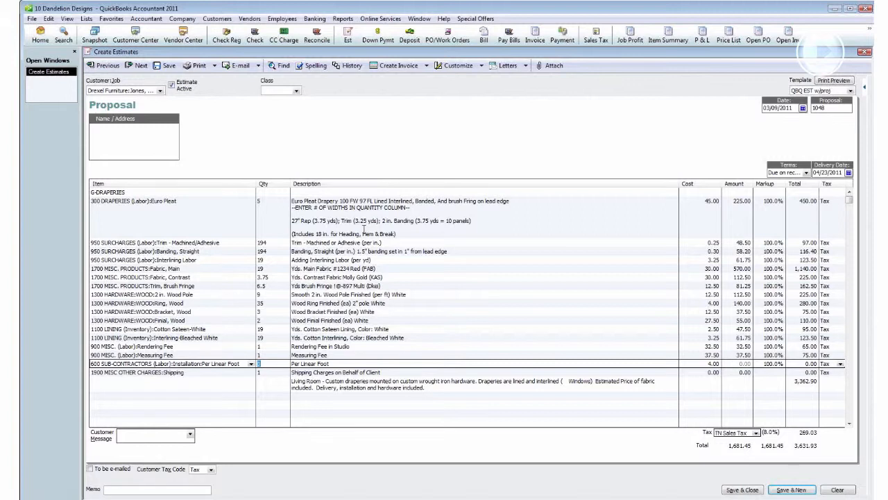
pyautogui.write('100/12')
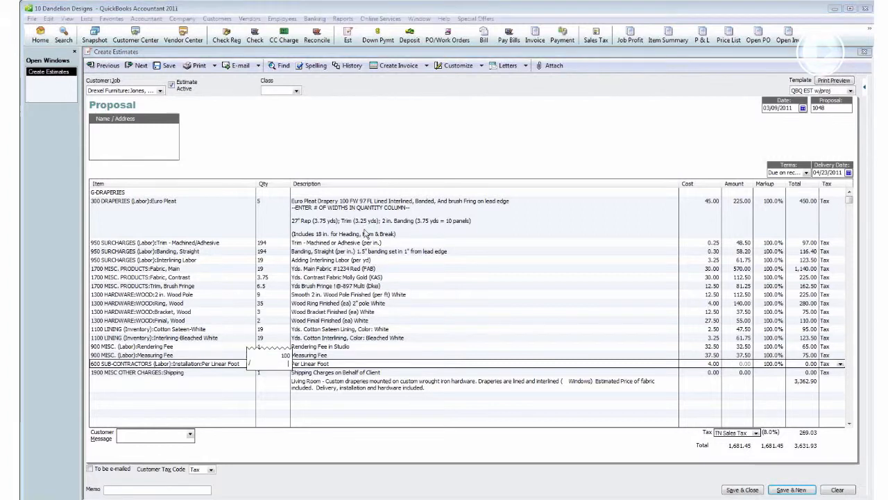
pyautogui.press('Return')
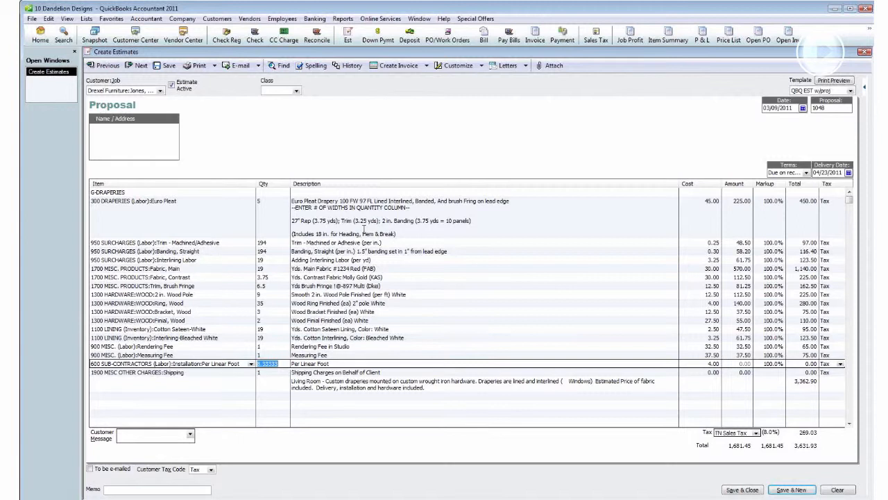
pyautogui.write('9')
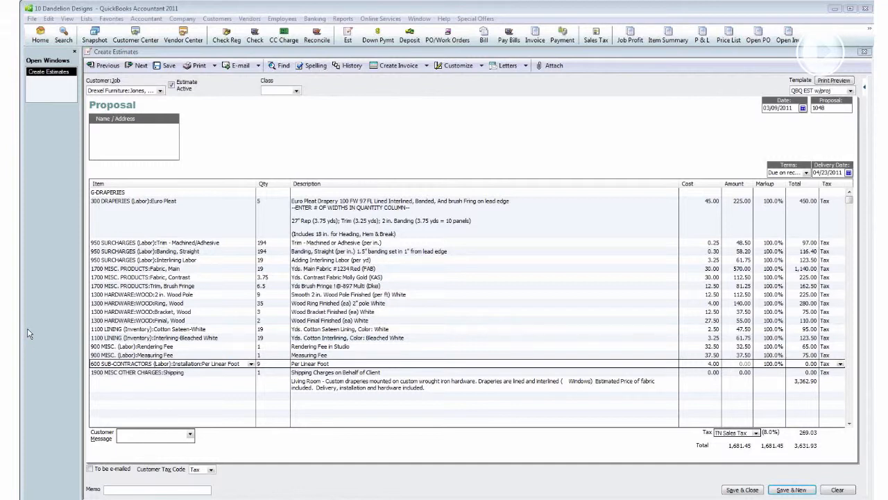
# - Set the cost of the Euro Pleat drapery labor line to 55.00
pyautogui.click(702, 202)
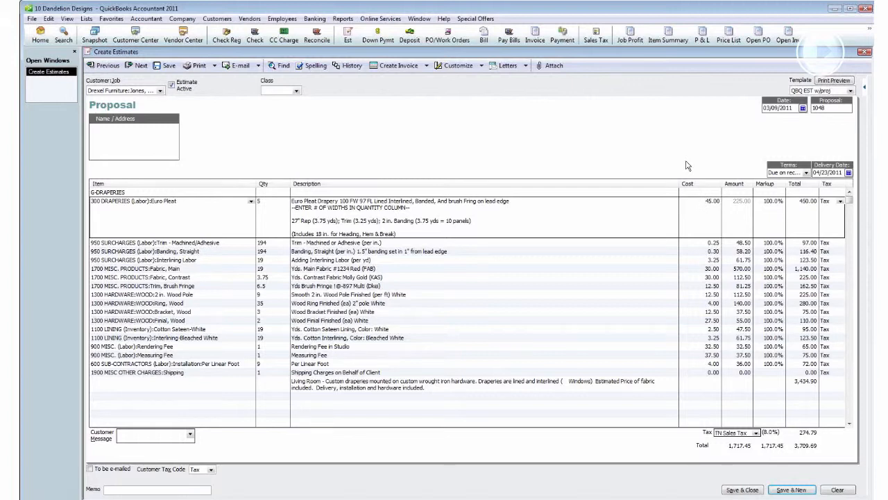
pyautogui.press('Delete')
pyautogui.write('5')
pyautogui.press('Down')
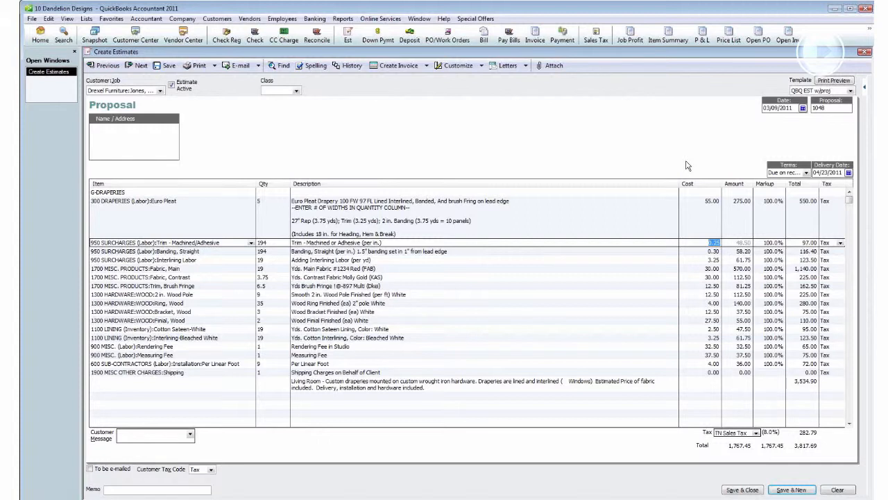
# - Set the product costs to 27.25 for the main fabric, 35 for the contrast fabric and 11 for the brush fringe
pyautogui.press('Down')
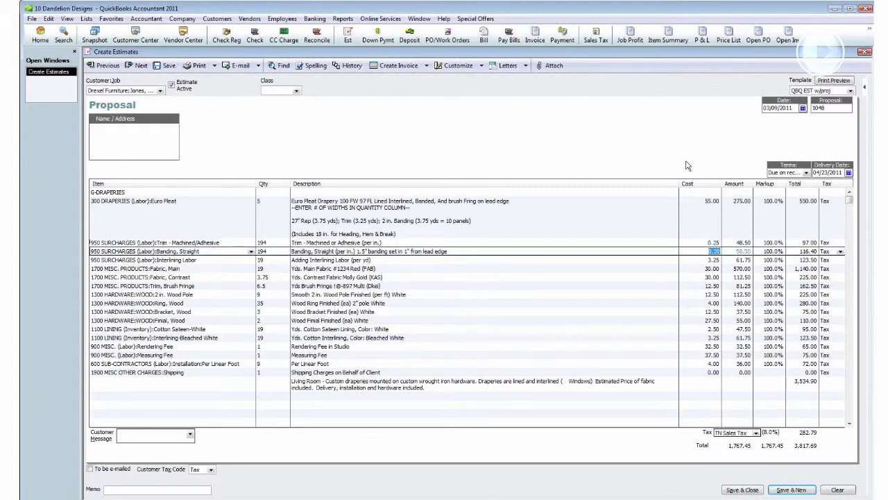
pyautogui.press('Down')
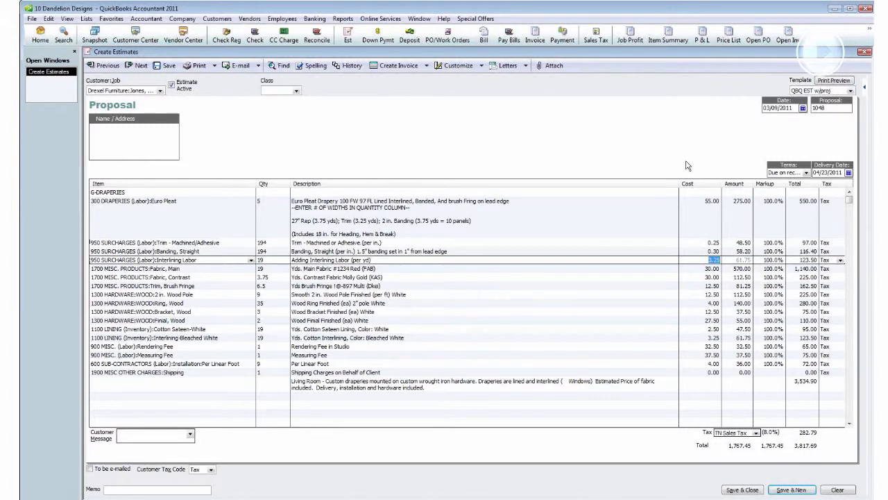
pyautogui.press('Down')
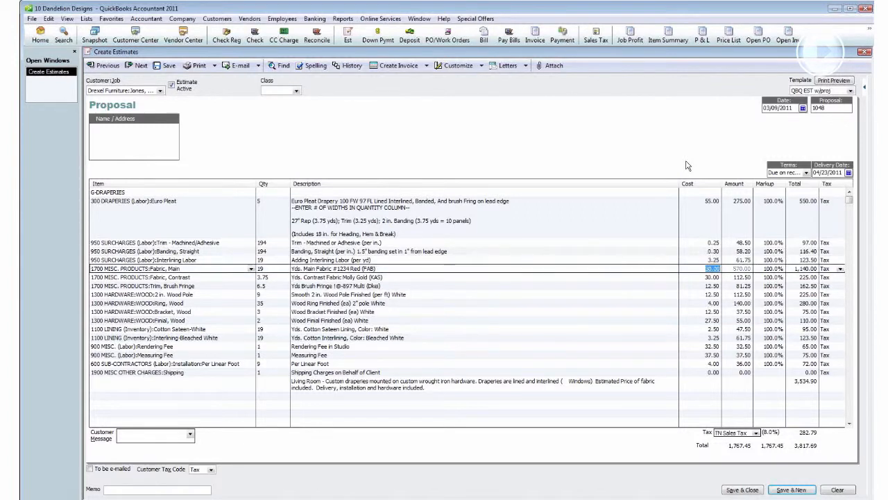
pyautogui.write('27.23')
pyautogui.press('Down')
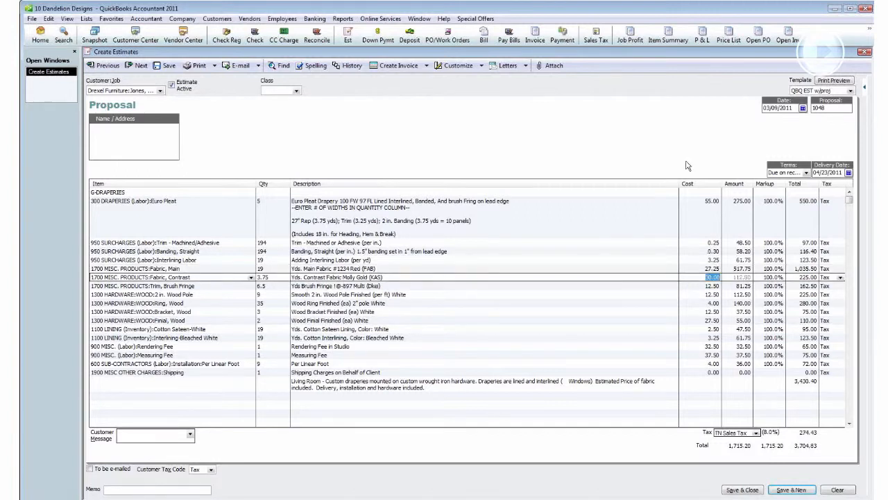
pyautogui.write('35')
pyautogui.press('Down')
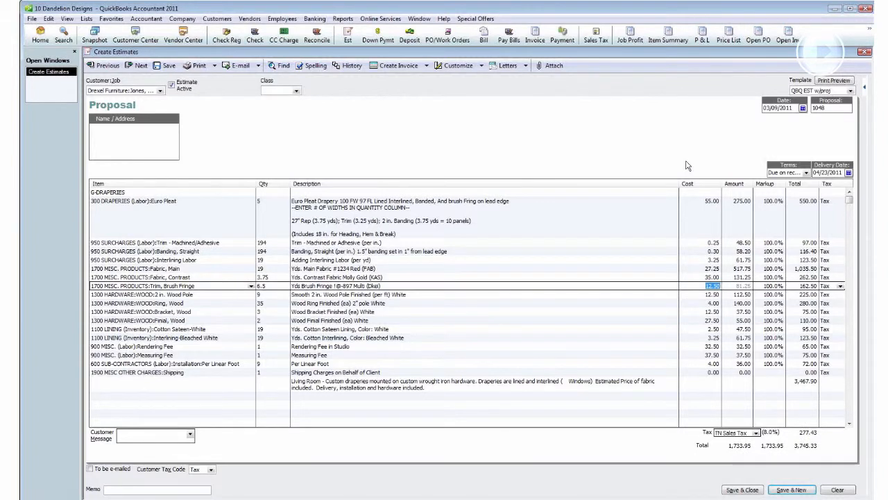
pyautogui.write('11')
pyautogui.press('Down')
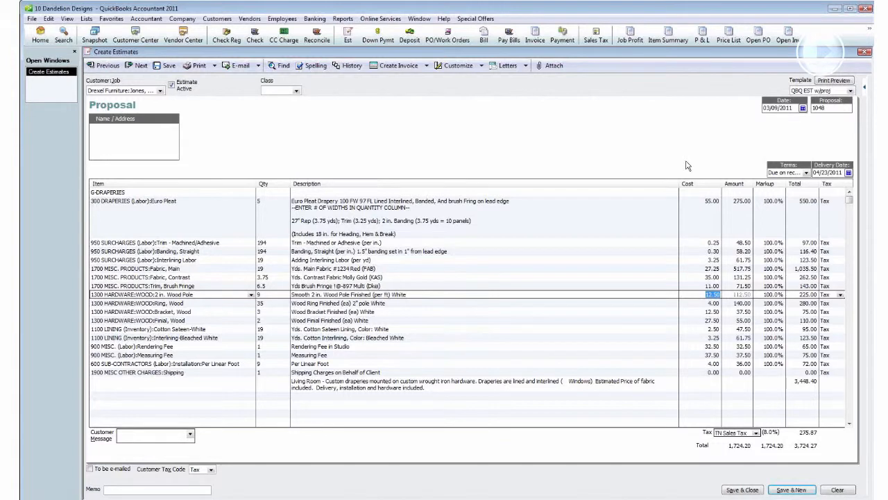
# - Set the hardware costs to 15 for the 2 in. wood pole, 5.25 for rings, 10 for brackets and 25 for finials
pyautogui.write('15')
pyautogui.press('Down')
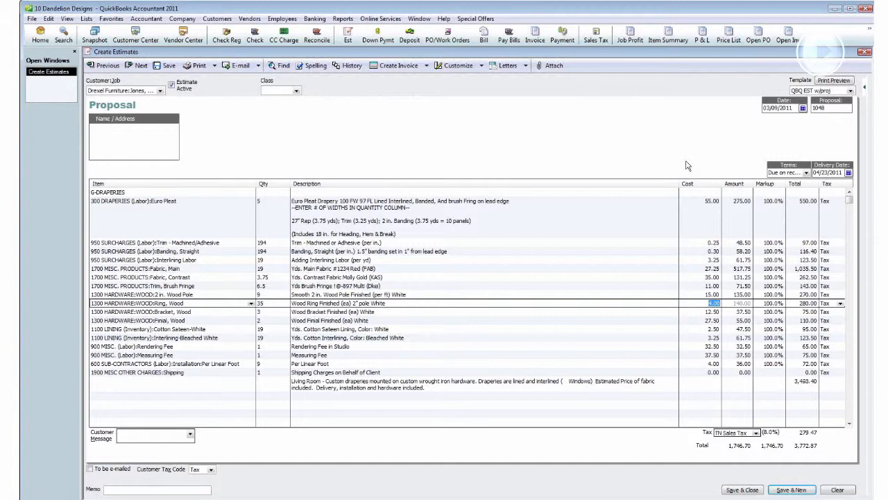
pyautogui.write('12')
pyautogui.press('BackSpace')
pyautogui.press('BackSpace')
pyautogui.write('5.25')
pyautogui.press('Down')
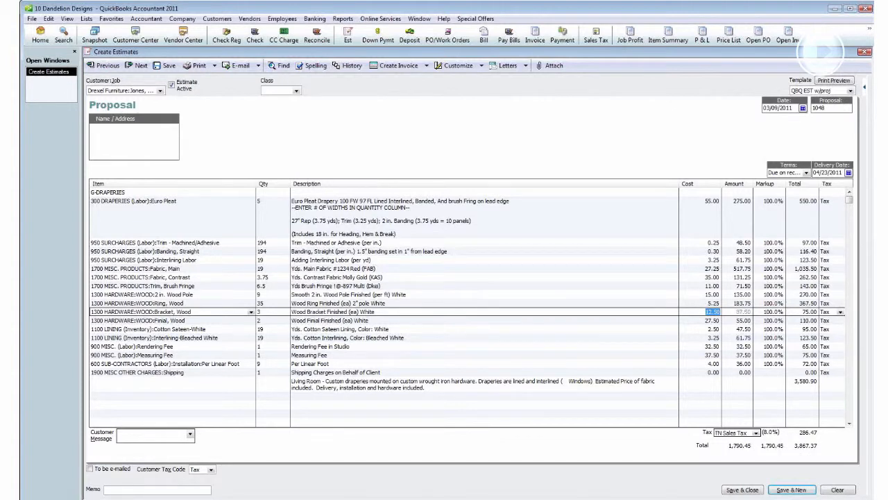
pyautogui.write('10')
pyautogui.press('Down')
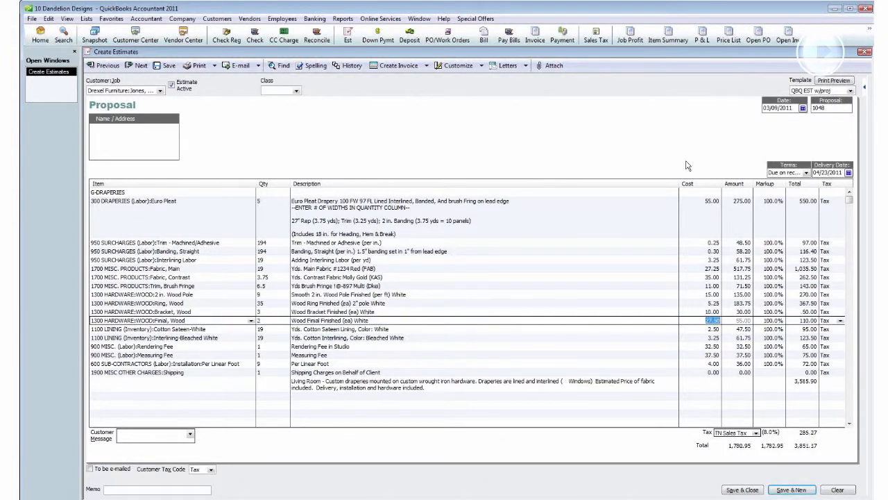
pyautogui.write('25')
pyautogui.press('Down')
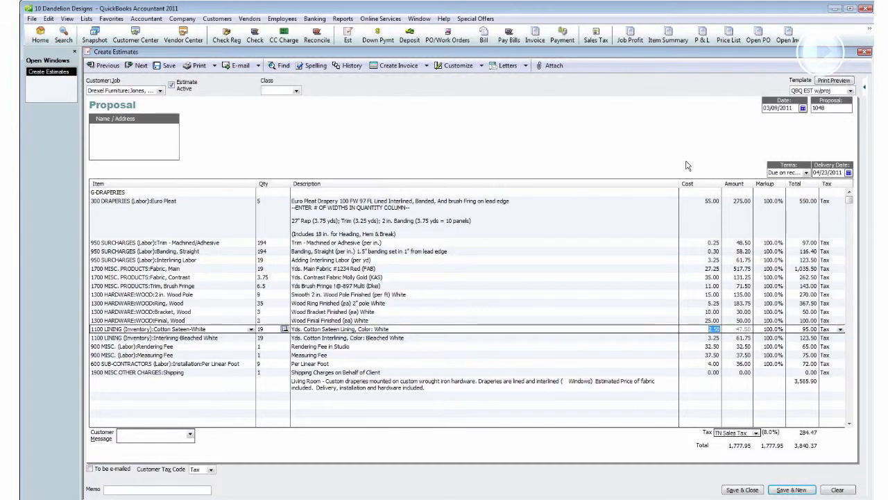
# - Set the cost of the shipping charges line to 50, keeping the lining, fee and installation costs as they are
pyautogui.press('Down')
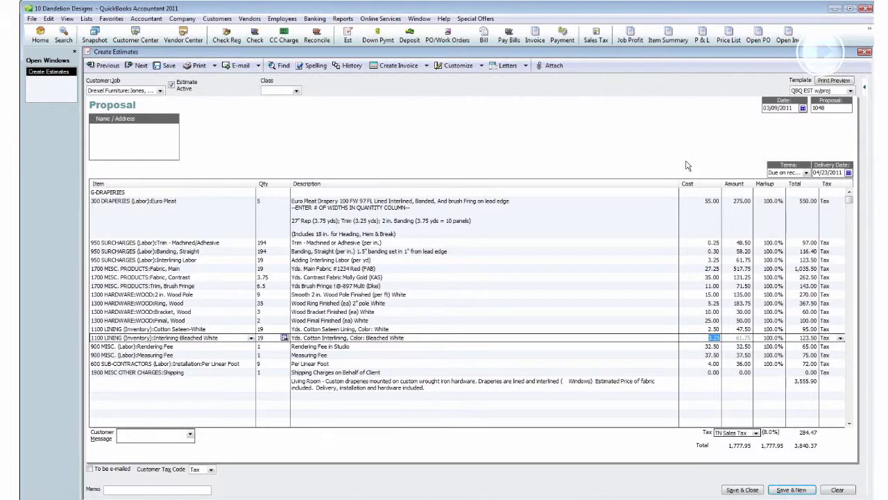
pyautogui.press('Down')
pyautogui.press('Down')
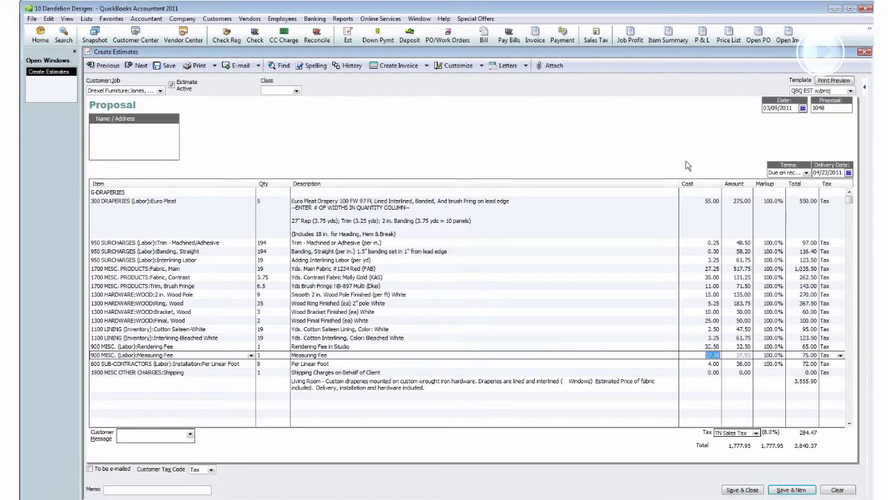
pyautogui.press('Down')
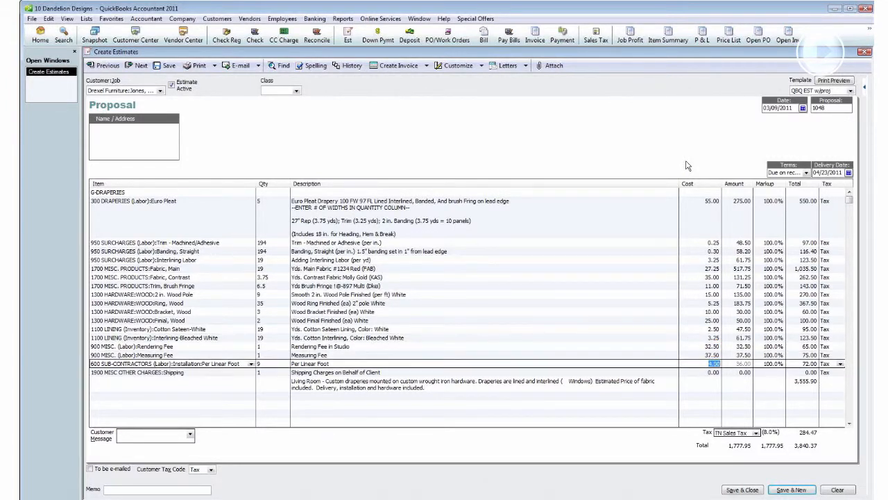
pyautogui.press('Down')
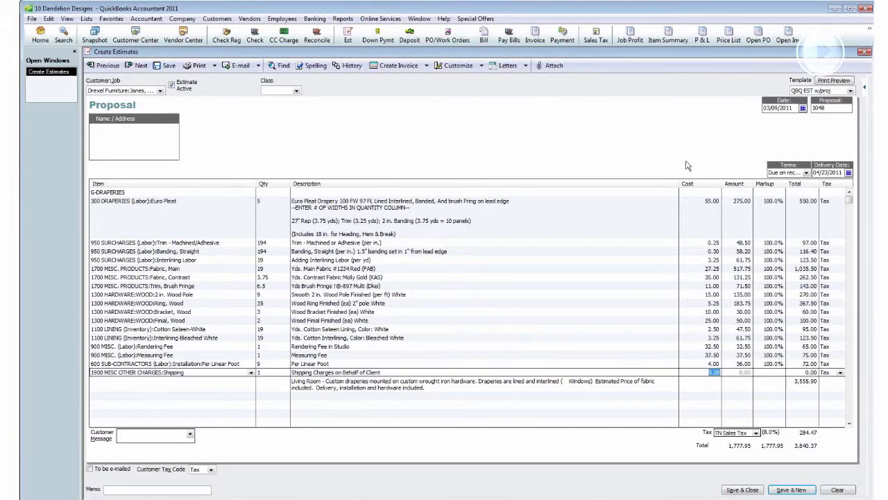
pyautogui.write('50')
pyautogui.click(802, 312)
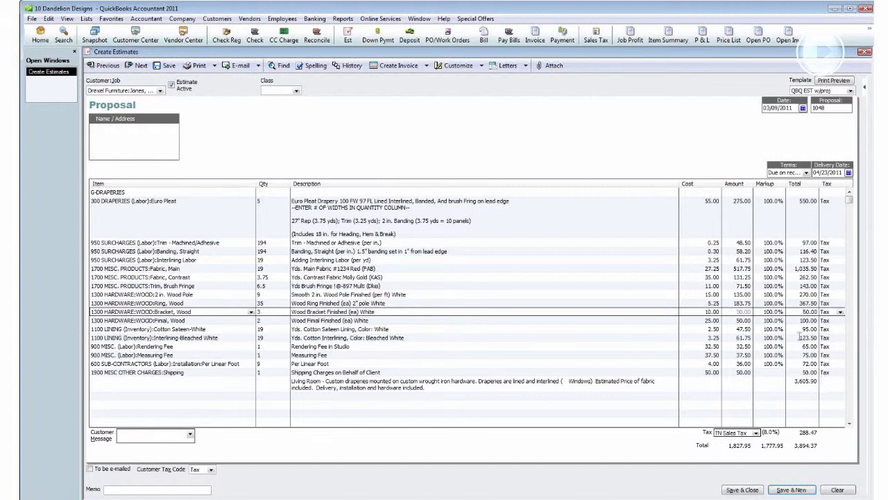
# - Set the markup of the main fabric line to 80%
pyautogui.click(762, 268)
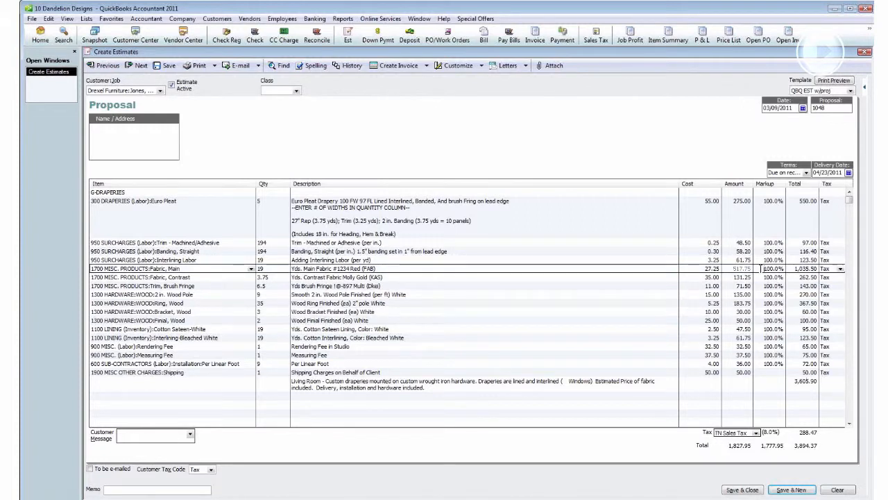
pyautogui.press('Delete')
pyautogui.press('Delete')
pyautogui.press('Delete')
pyautogui.write('8')
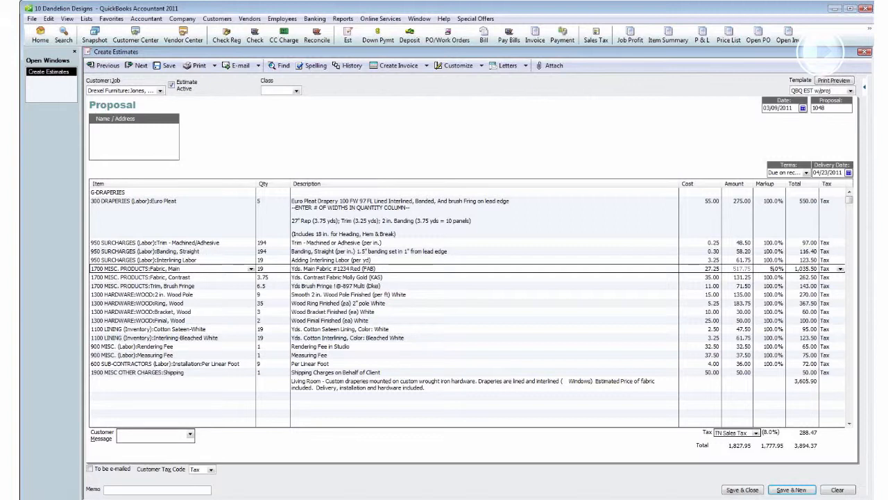
pyautogui.write('0')
pyautogui.click(762, 285)
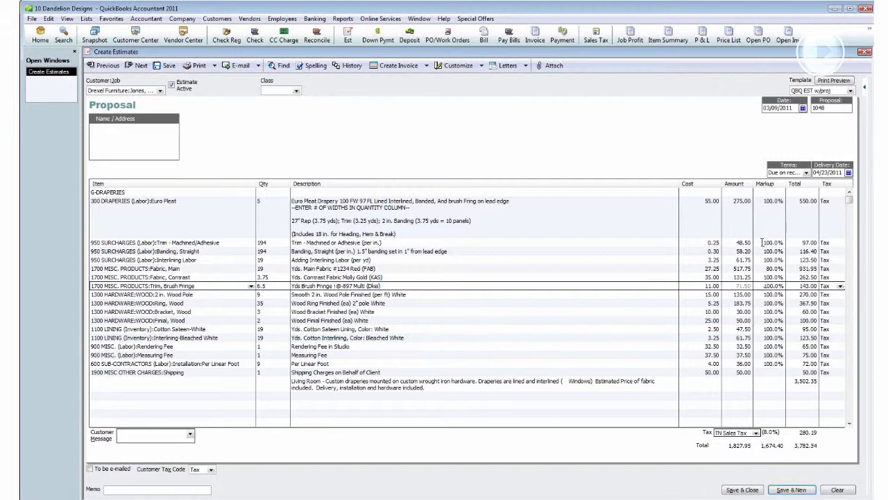
pyautogui.click(762, 268)
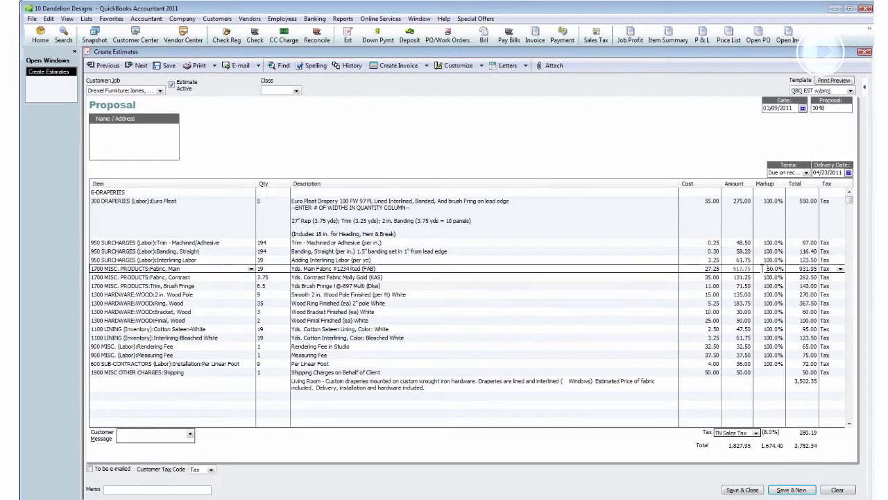
pyautogui.click(764, 276)
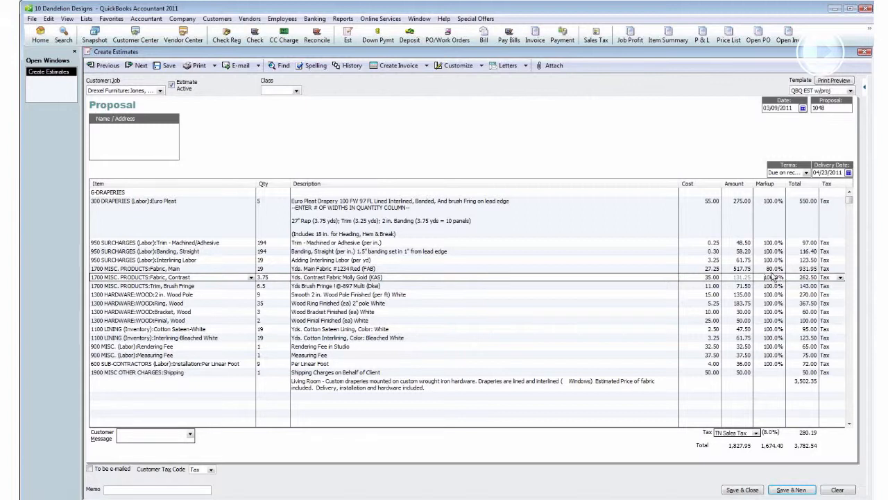
pyautogui.click(791, 380)
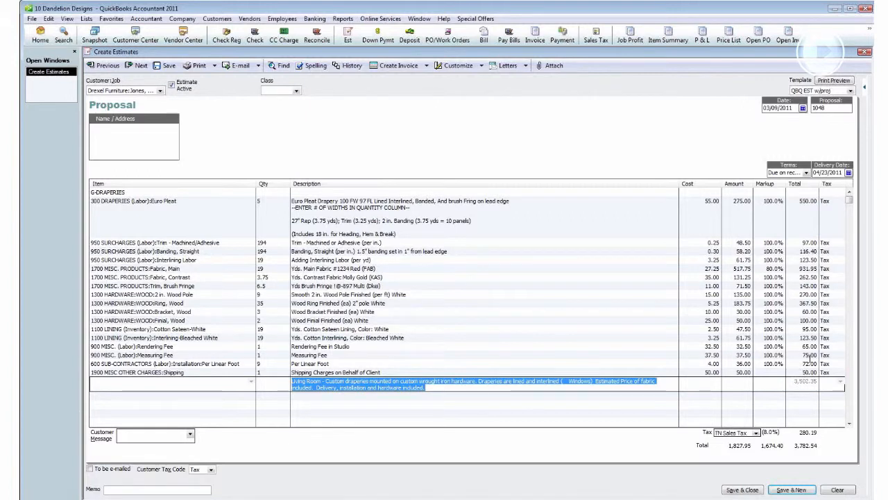
pyautogui.click(694, 268)
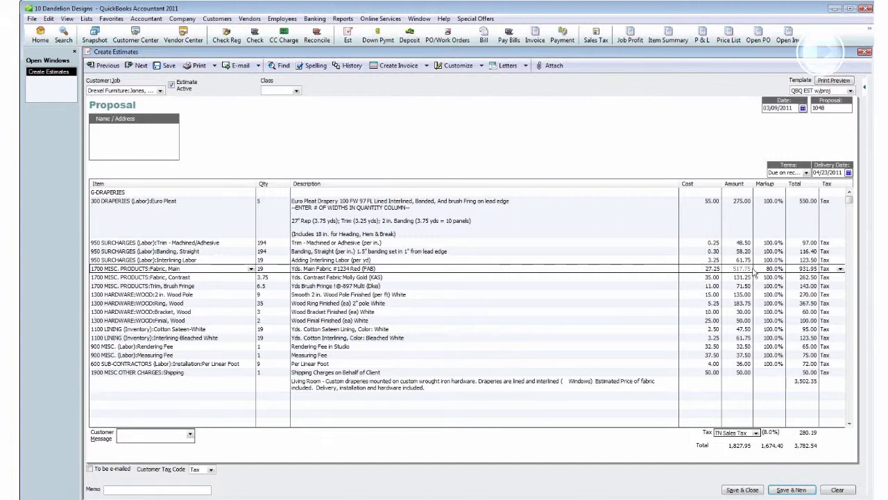
pyautogui.click(789, 383)
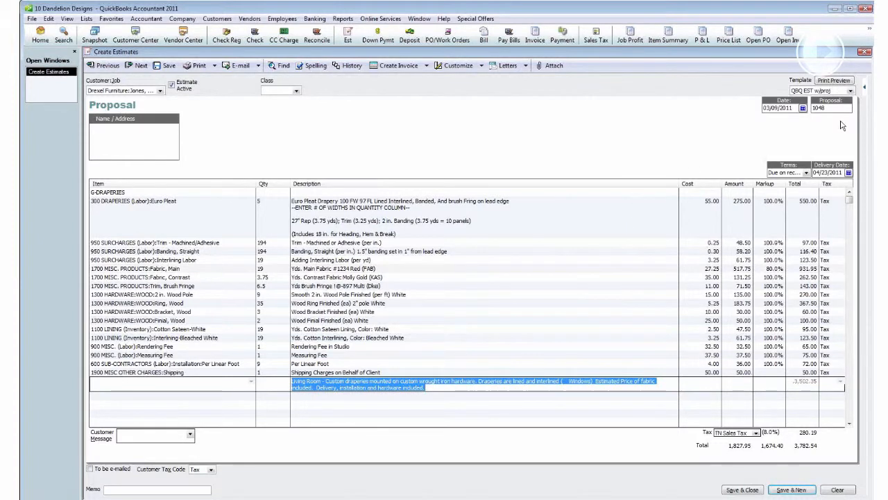
# - Preview the printed proposal, enlarge the page to examine the customer-facing description and totals, and close the preview
pyautogui.click(835, 80)
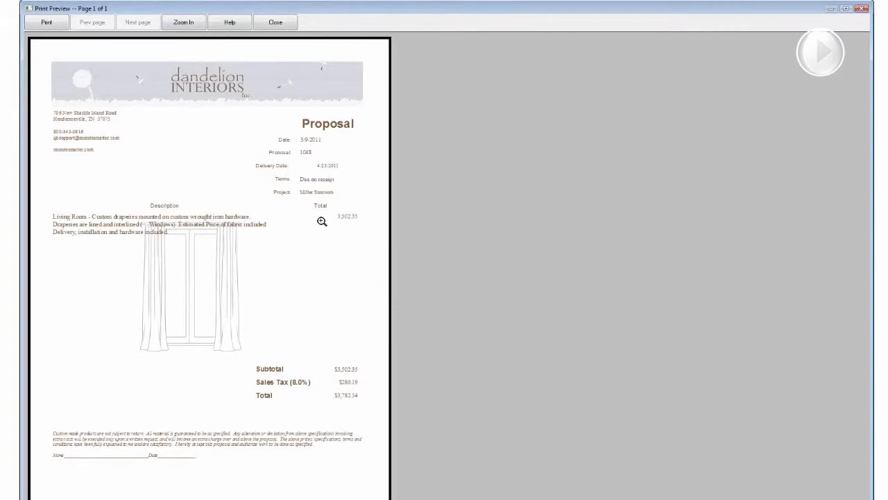
pyautogui.click(275, 220)
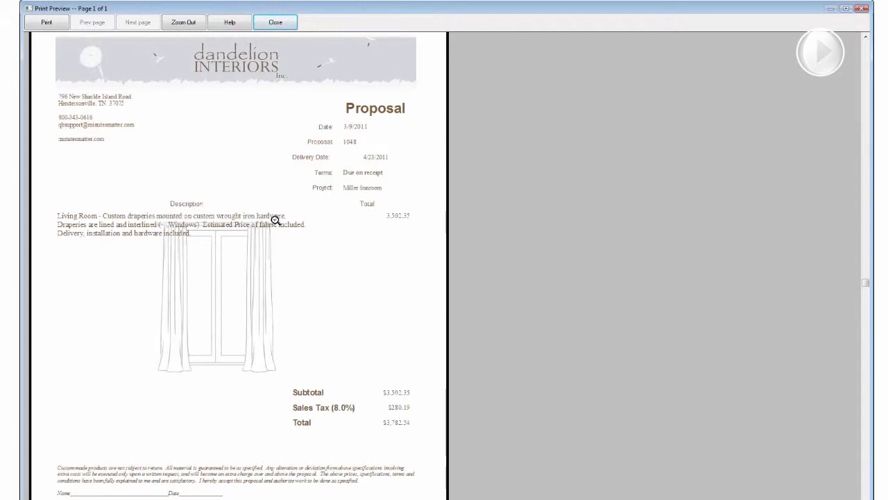
pyautogui.click(276, 23)
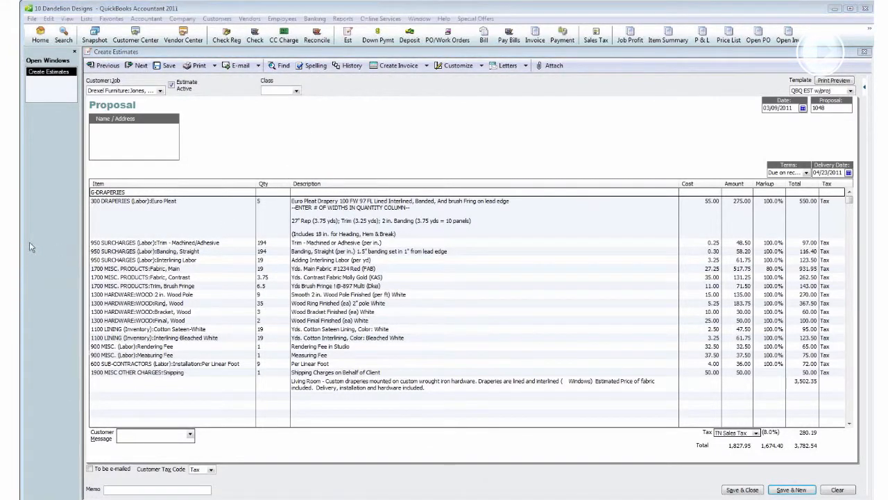
# - Save the sunroom drapery proposal, keeping the changed terms for the job and leaving the items without a class
pyautogui.click(168, 67)
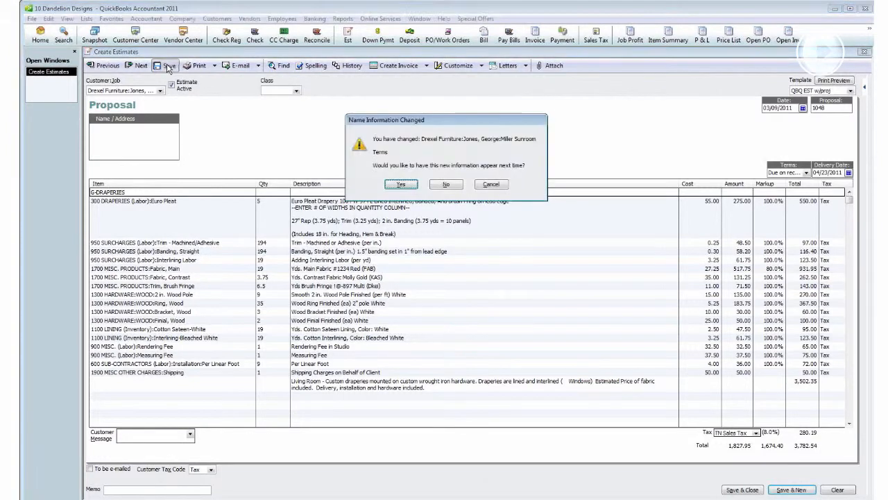
pyautogui.click(401, 184)
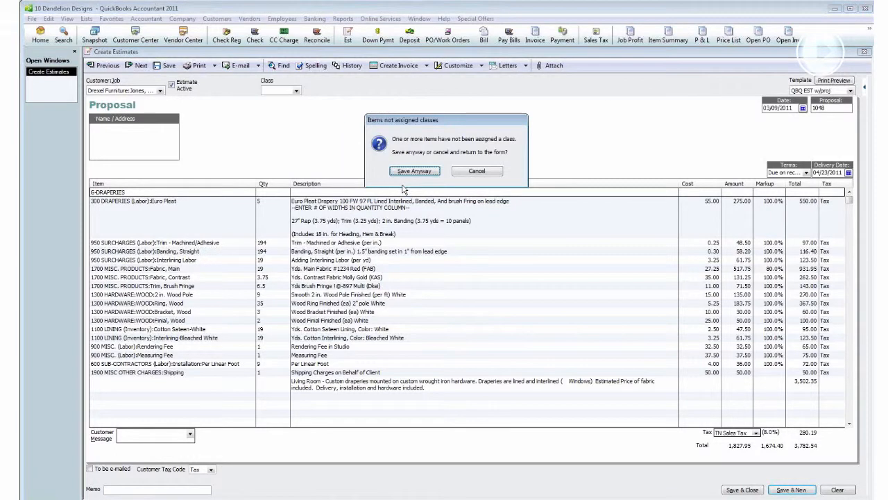
pyautogui.click(407, 170)
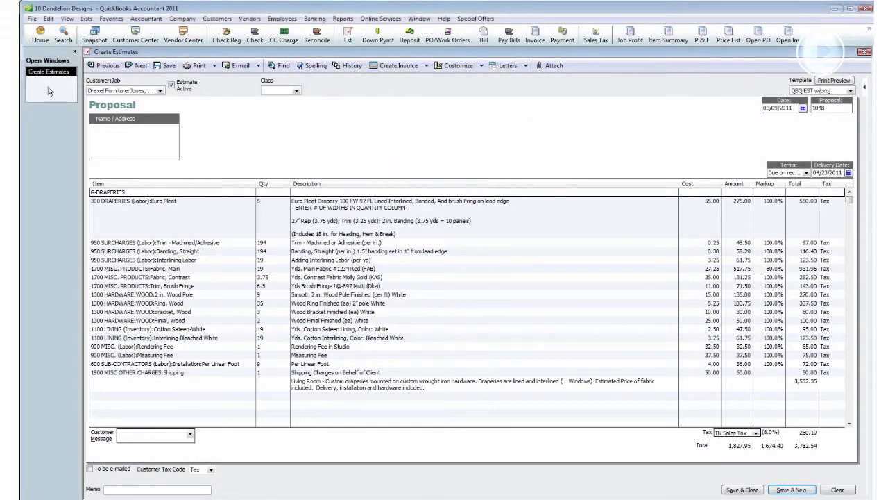
# - Go back through the earlier proposals to the one dated 05/21/2009 with the GP-WALLPAPER & INSTALLATION group
pyautogui.click(115, 66)
pyautogui.click(114, 65)
pyautogui.click(114, 65)
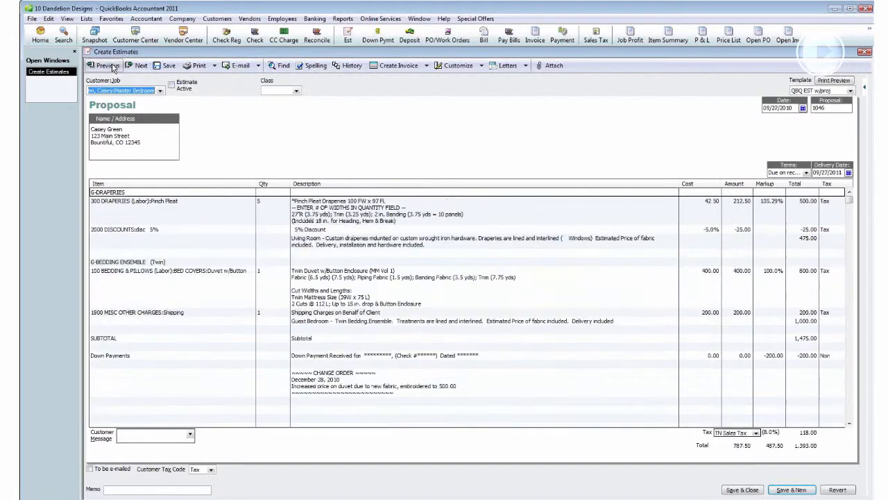
pyautogui.click(114, 65)
pyautogui.click(115, 65)
pyautogui.click(115, 65)
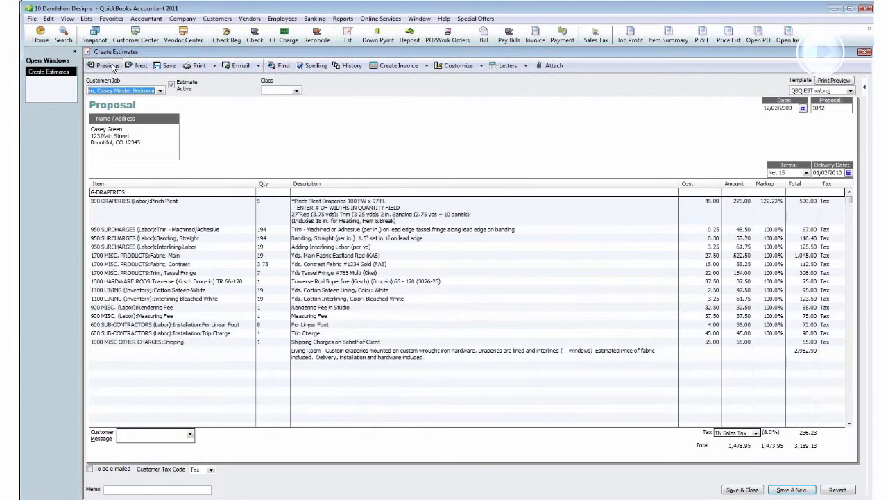
pyautogui.click(115, 65)
pyautogui.click(115, 65)
pyautogui.click(115, 66)
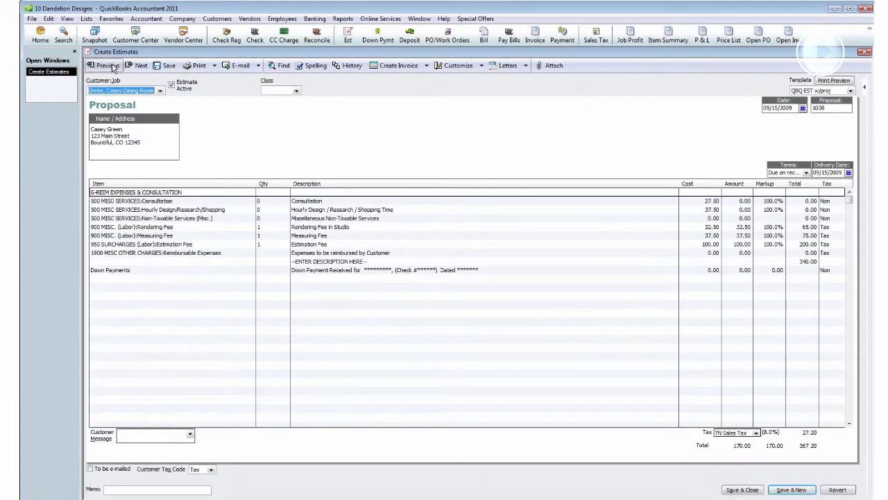
pyautogui.click(115, 65)
pyautogui.click(115, 66)
pyautogui.click(115, 66)
pyautogui.click(139, 65)
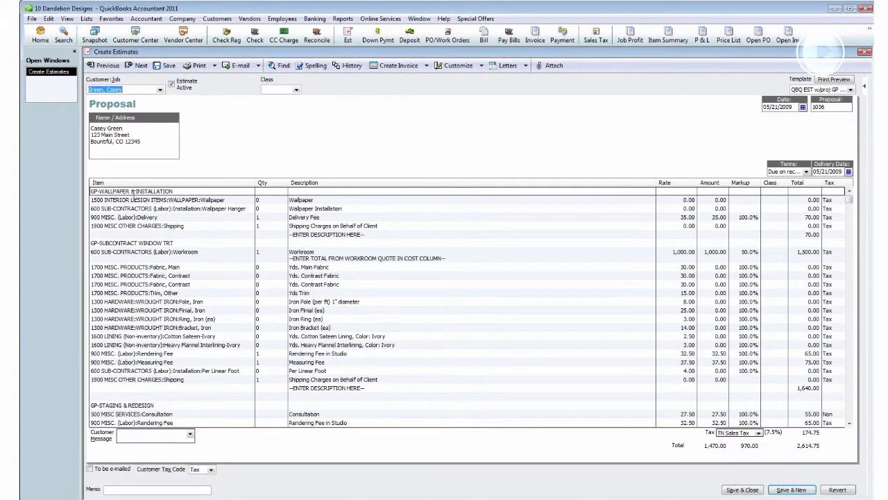
# - Set the quantities in the GP-WALLPAPER & INSTALLATION group to 10 for wallpaper and 1 for wallpaper installation
pyautogui.click(188, 243)
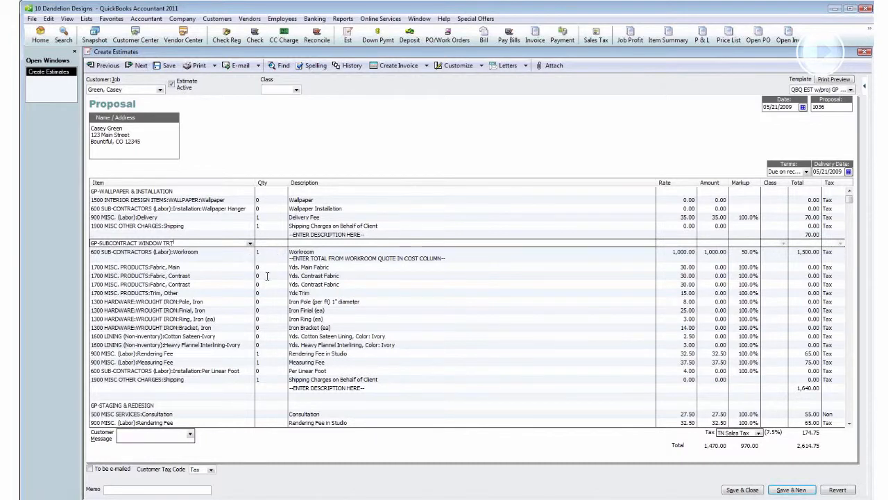
pyautogui.click(270, 201)
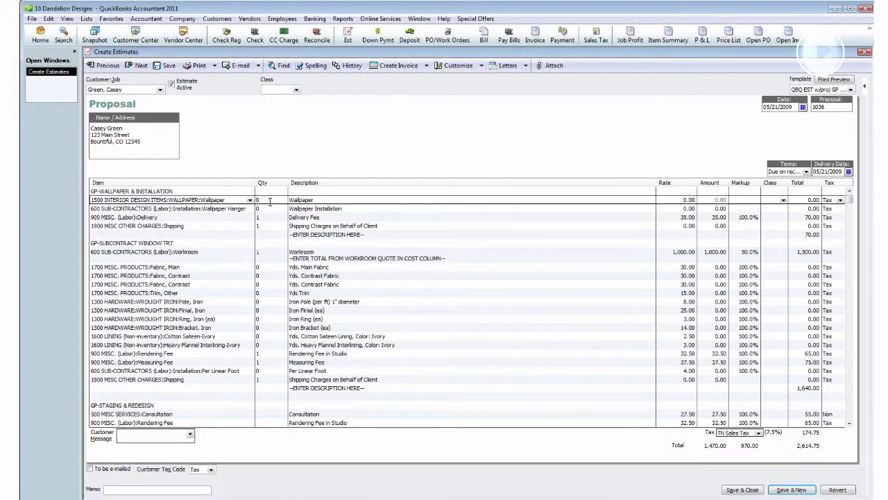
pyautogui.press('BackSpace')
pyautogui.write('10')
pyautogui.click(270, 208)
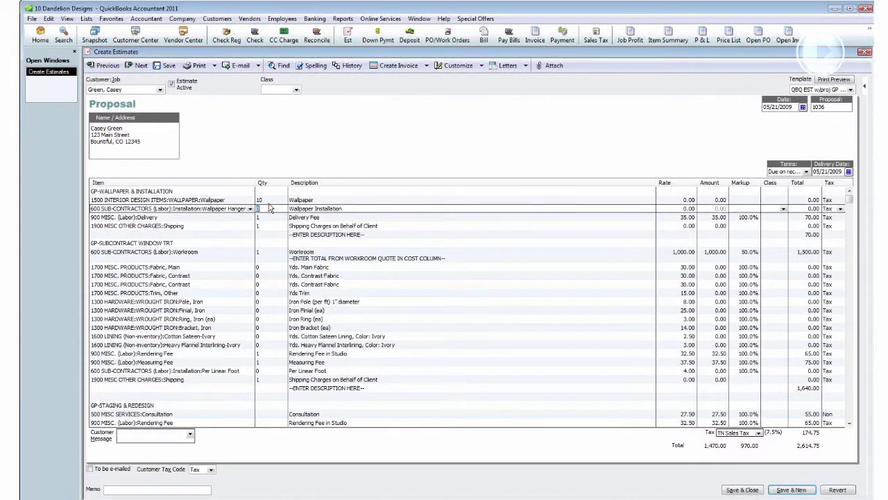
pyautogui.write('1')
# - In the GP-SUBCONTRACT WINDOW TRT group, set the main fabric and the first contrast fabric quantities to 20 each
pyautogui.press('Down')
pyautogui.press('Down')
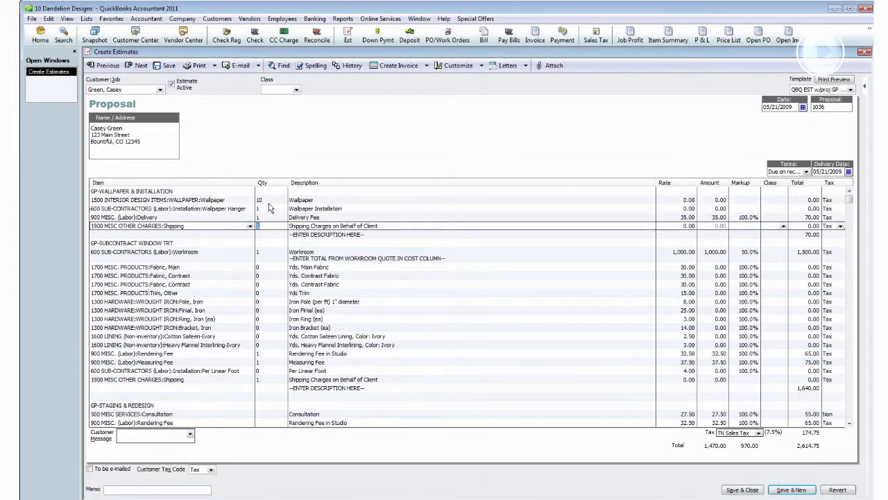
pyautogui.press('Down')
pyautogui.press('Down')
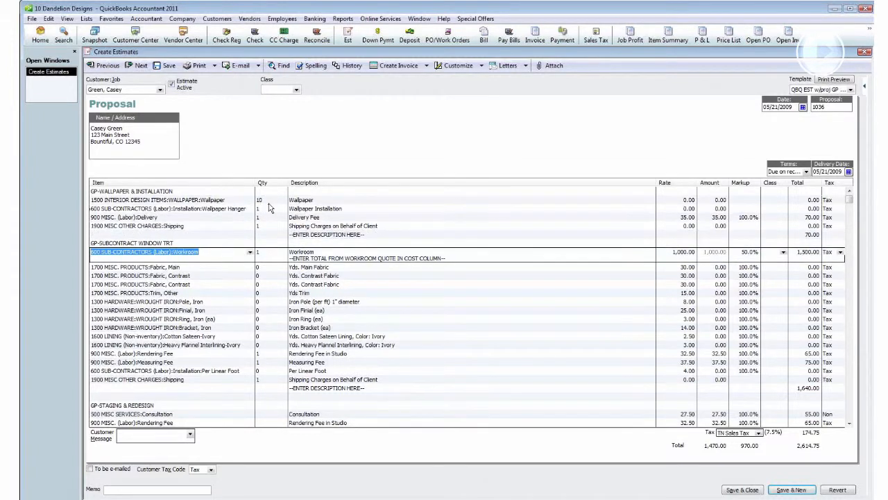
pyautogui.press('Down')
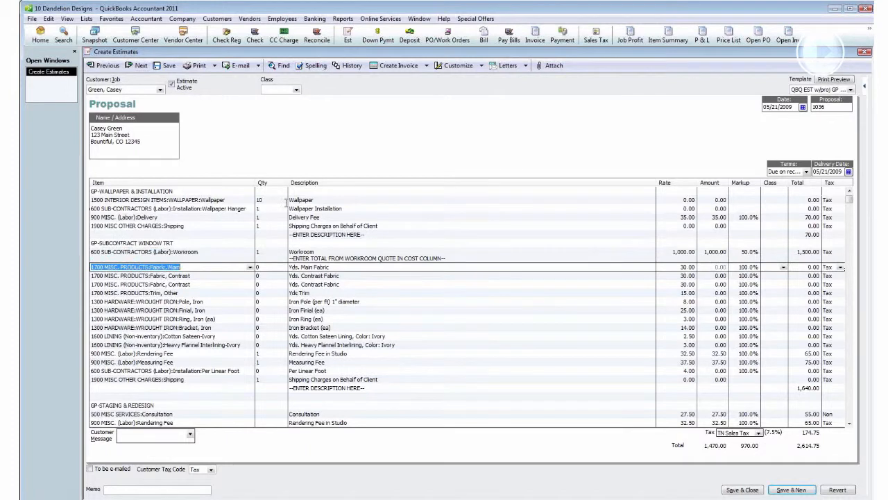
pyautogui.click(273, 269)
pyautogui.press('BackSpace')
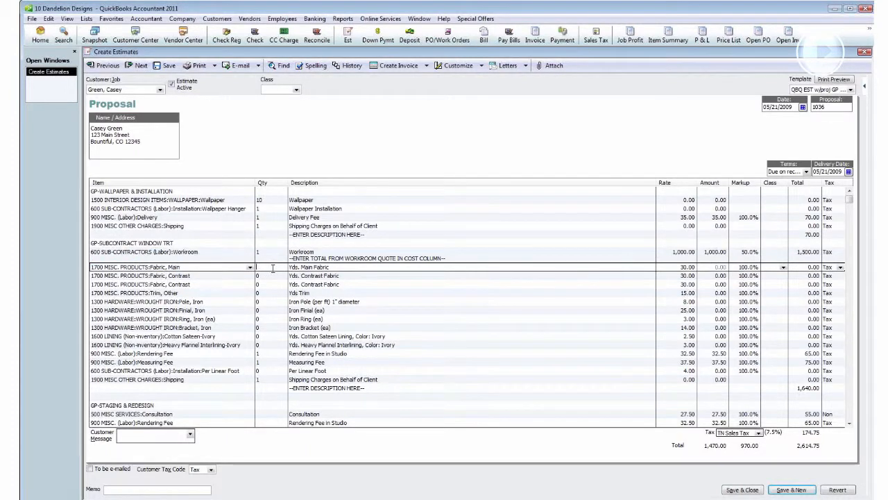
pyautogui.write('20')
pyautogui.press('Down')
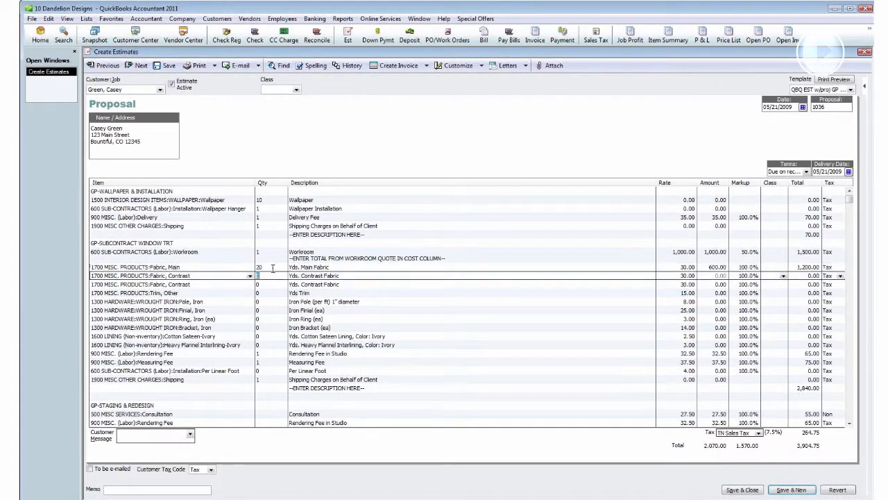
pyautogui.write('20')
pyautogui.press('Down')
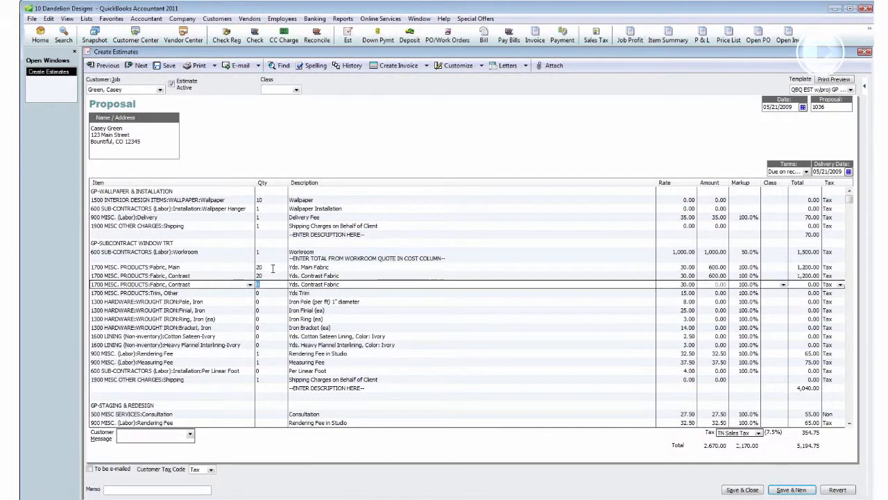
# - Set the second contrast fabric quantity to 6 and the trim quantity to 4
pyautogui.write('6')
pyautogui.press('Down')
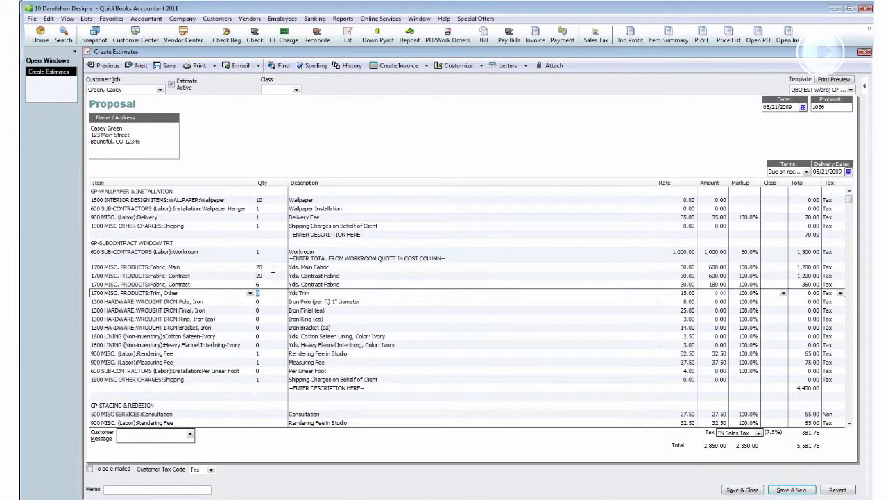
pyautogui.write('4')
pyautogui.press('Down')
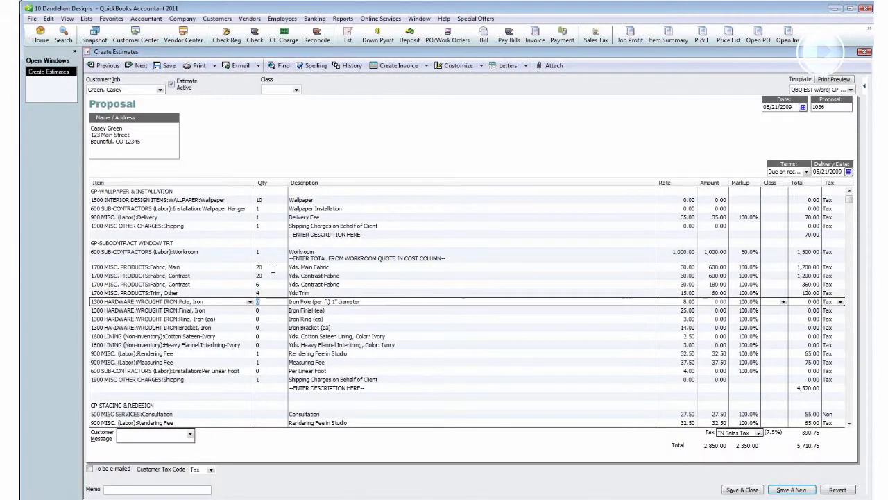
# - Set the wrought iron hardware quantities to 8 for the pole, 2 for finials, 14 for rings and 3 for brackets
pyautogui.write('8')
pyautogui.press('Down')
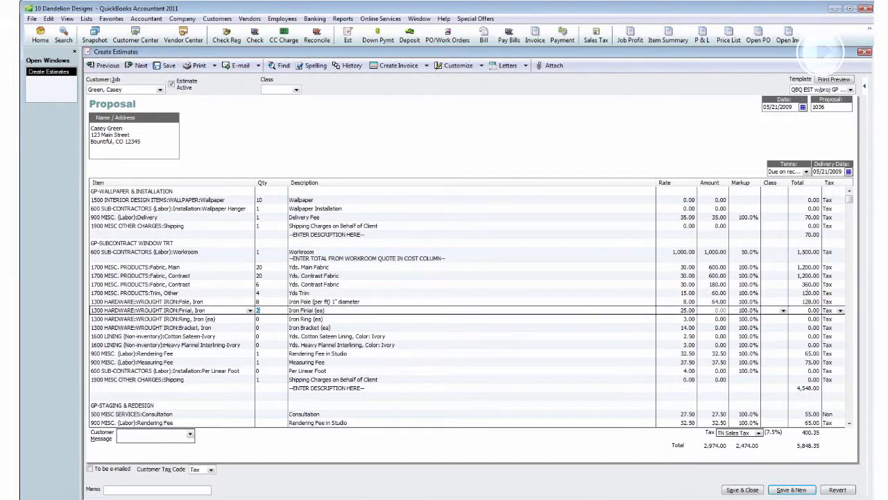
pyautogui.press('Down')
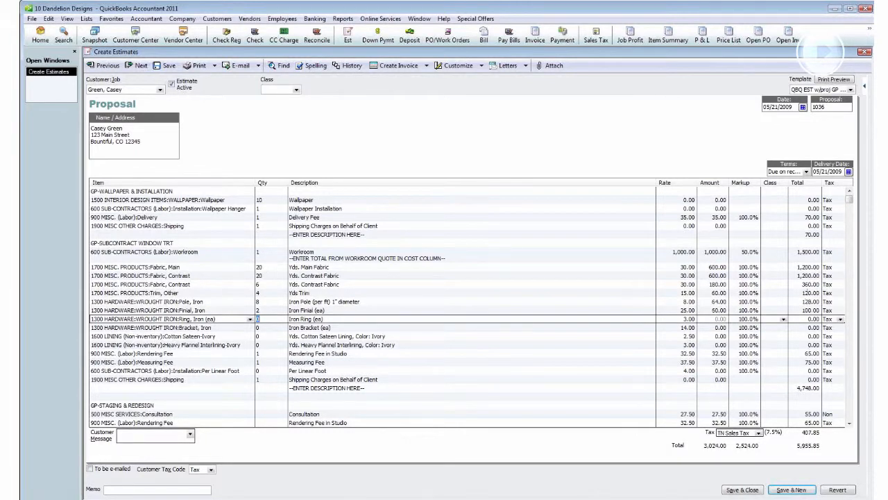
pyautogui.press('Down')
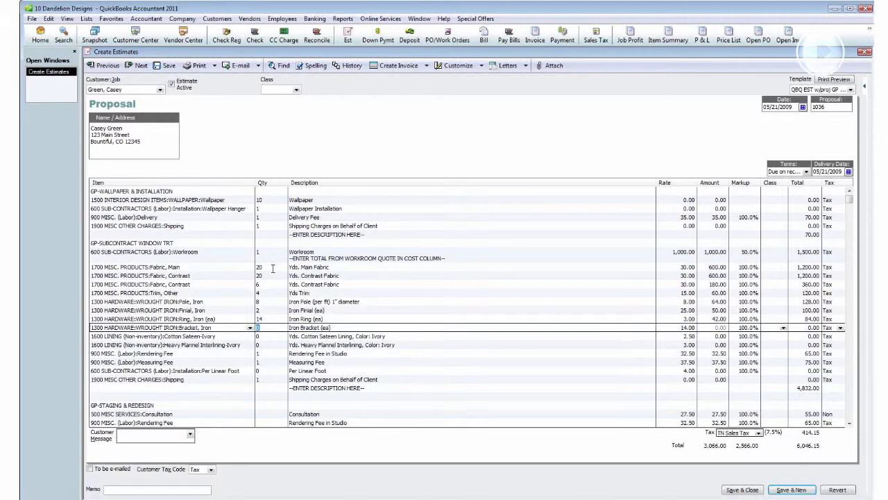
pyautogui.write('3')
pyautogui.press('Down')
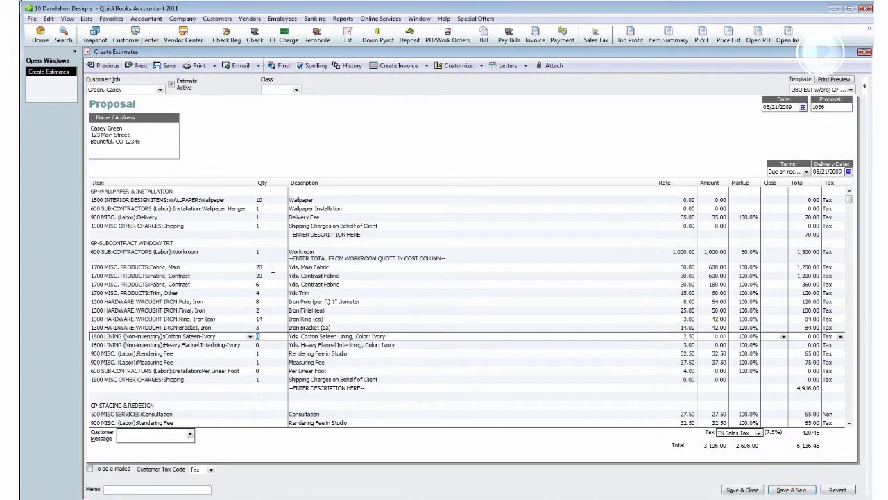
# - Set the cotton sateen lining and heavy flannel interlining quantities to 20 each, and the per-linear-foot installation quantity to 9
pyautogui.write('20')
pyautogui.press('Down')
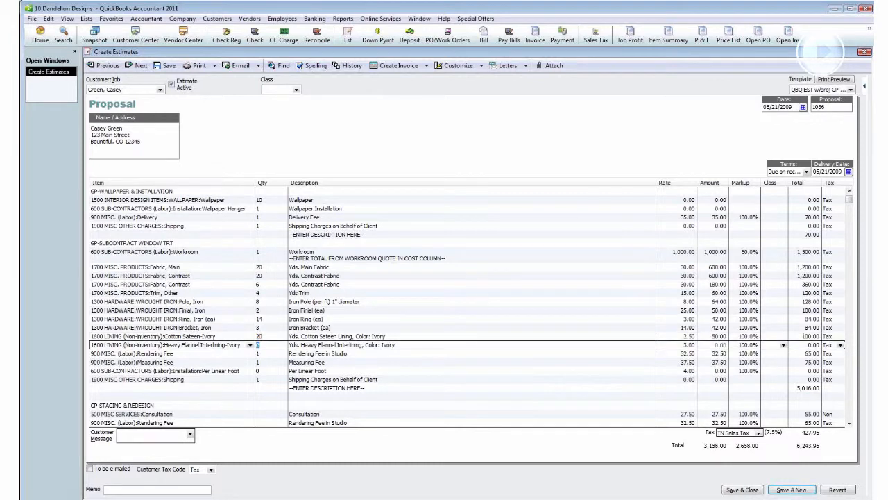
pyautogui.write('20')
pyautogui.press('Down')
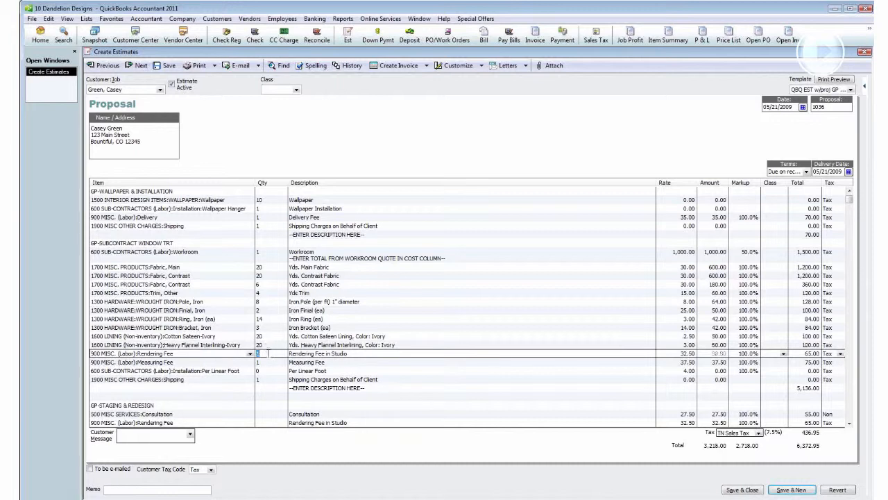
pyautogui.click(264, 372)
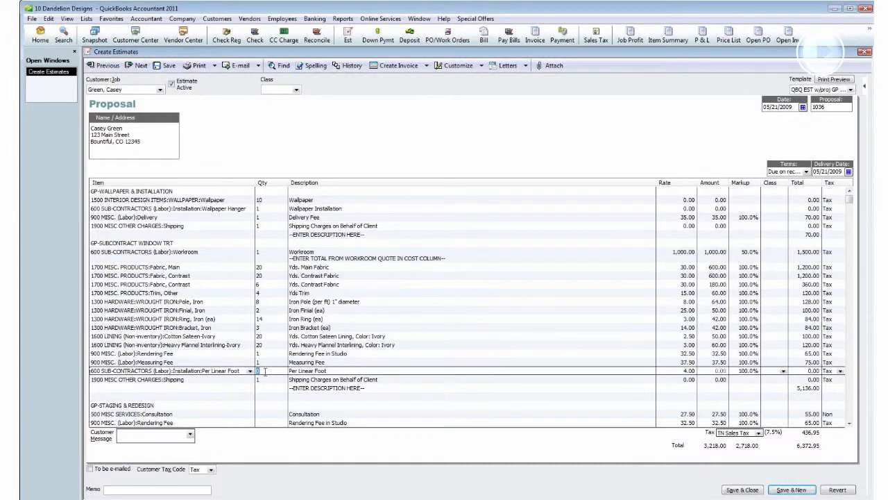
pyautogui.write('9')
pyautogui.click(267, 336)
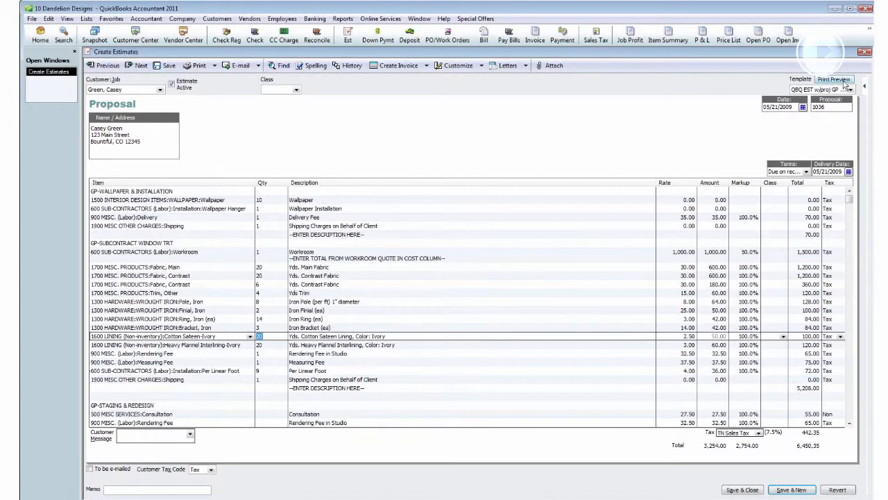
# - Preview the printed proposal to examine its itemized quantities and rates, and close the preview
pyautogui.click(845, 83)
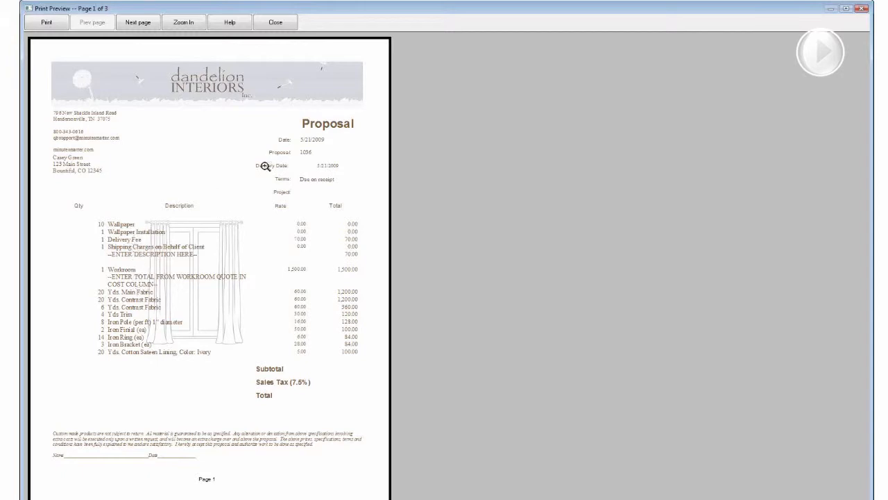
pyautogui.click(275, 23)
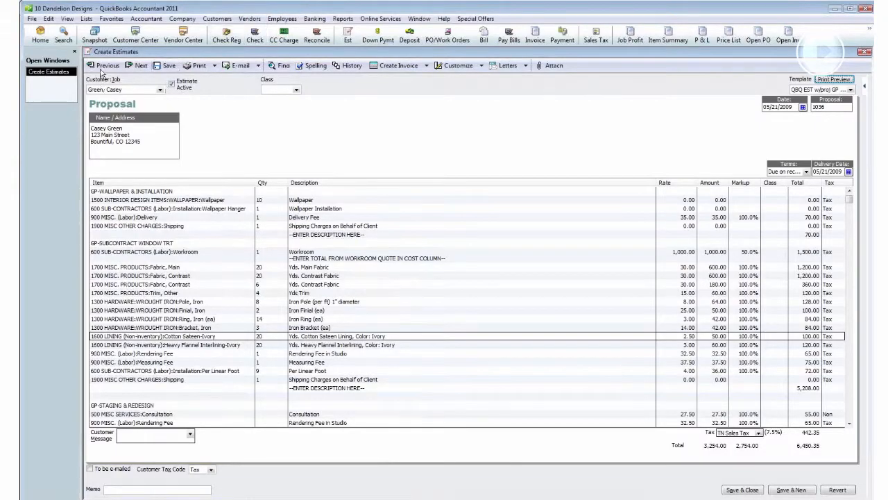
# - Go to the previous proposal, saving the changes without a change order or classes and without e-mailing the estimate again
pyautogui.click(103, 66)
pyautogui.click(394, 162)
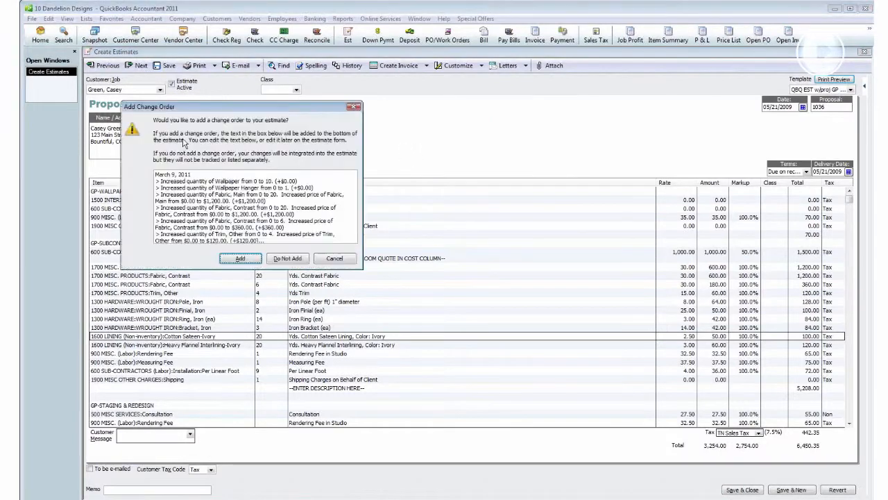
pyautogui.click(306, 258)
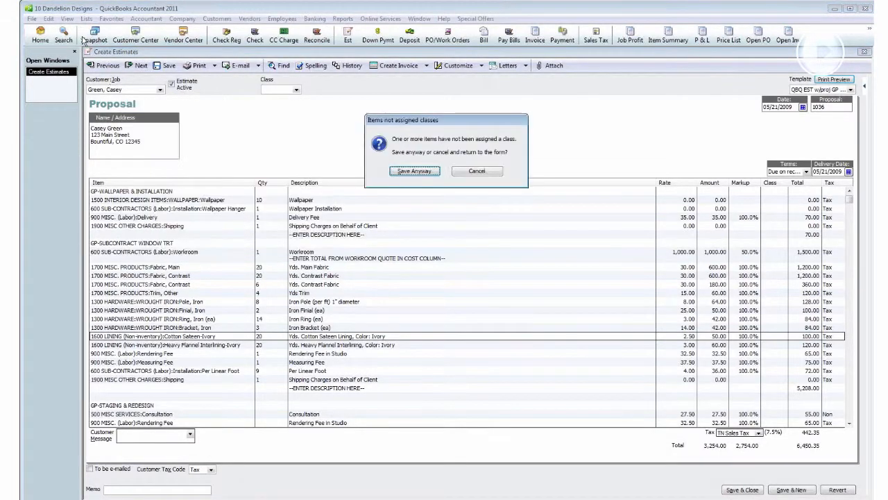
pyautogui.click(415, 171)
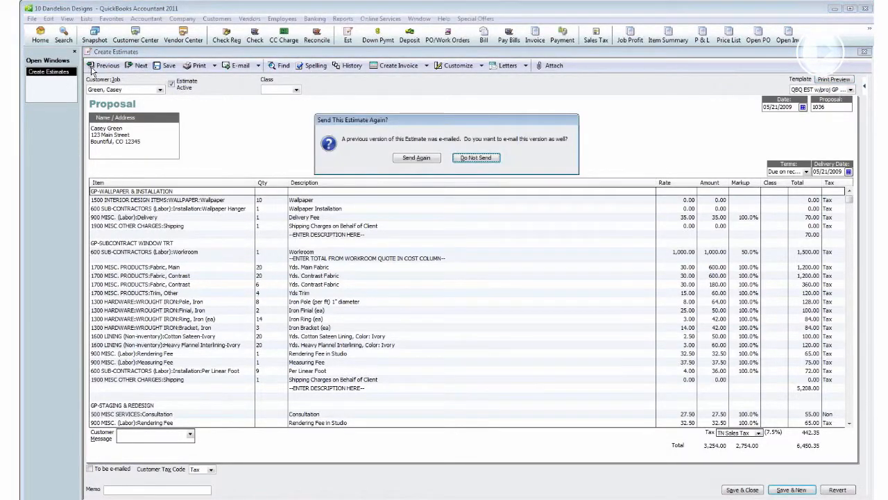
pyautogui.press('Return')
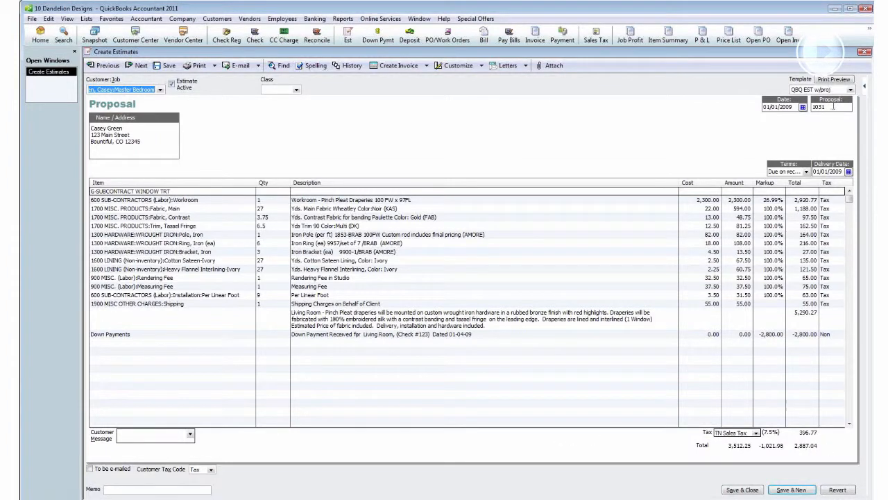
# - Compare the printed proposal in its QBQ EST w/proj template and after switching it to QBQ EST w/proj GP Qty/Rate
pyautogui.click(834, 80)
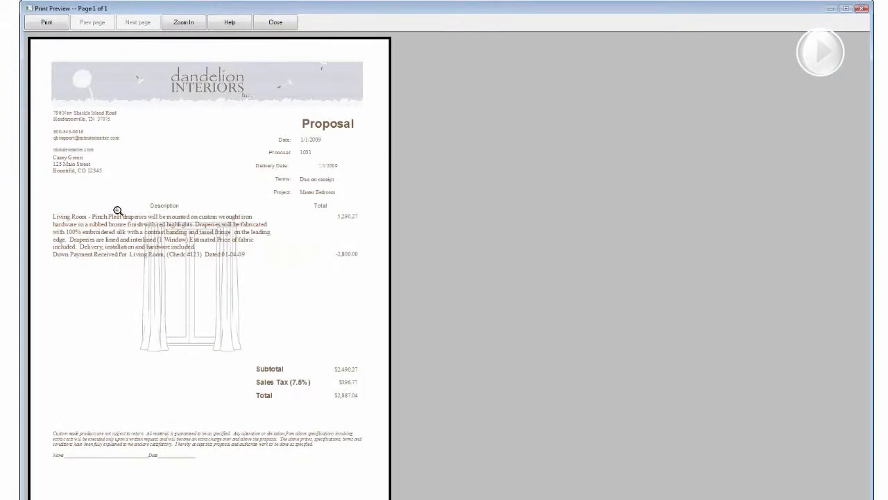
pyautogui.click(276, 24)
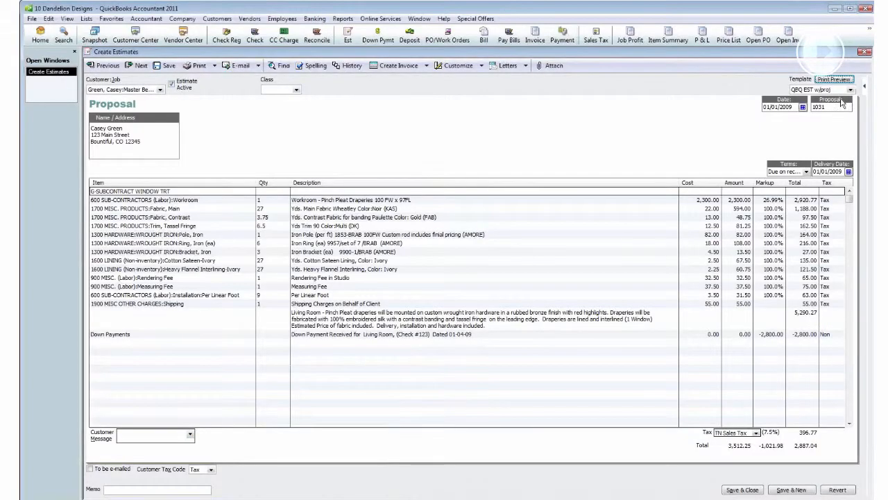
pyautogui.click(852, 90)
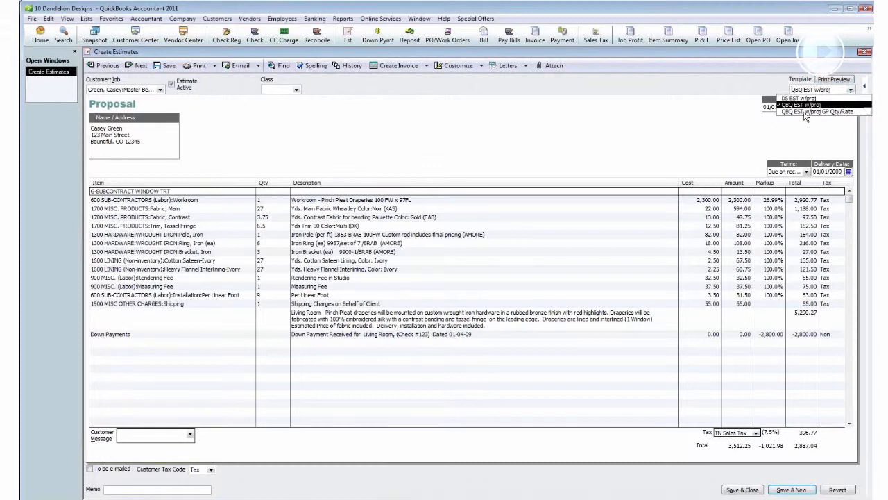
pyautogui.click(829, 112)
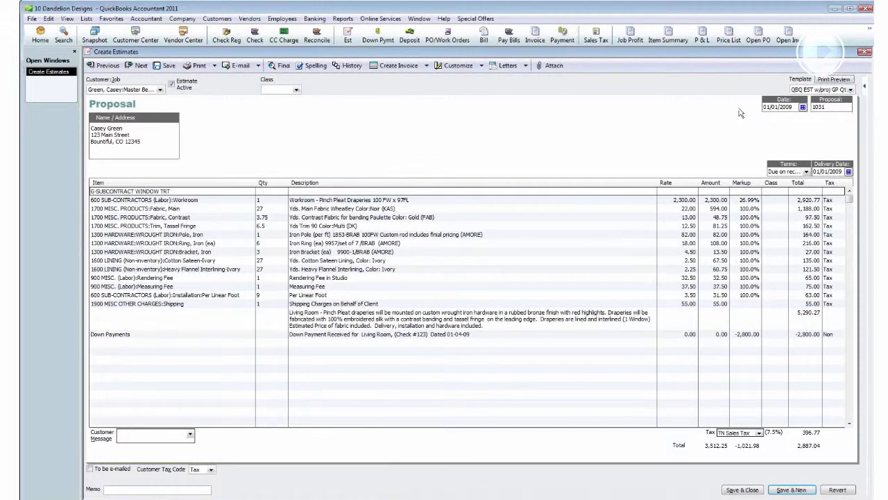
pyautogui.click(835, 80)
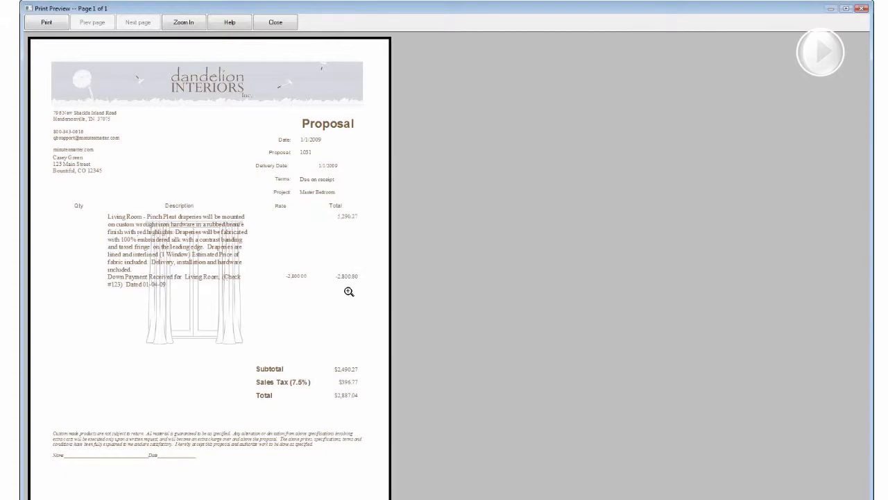
pyautogui.click(274, 23)
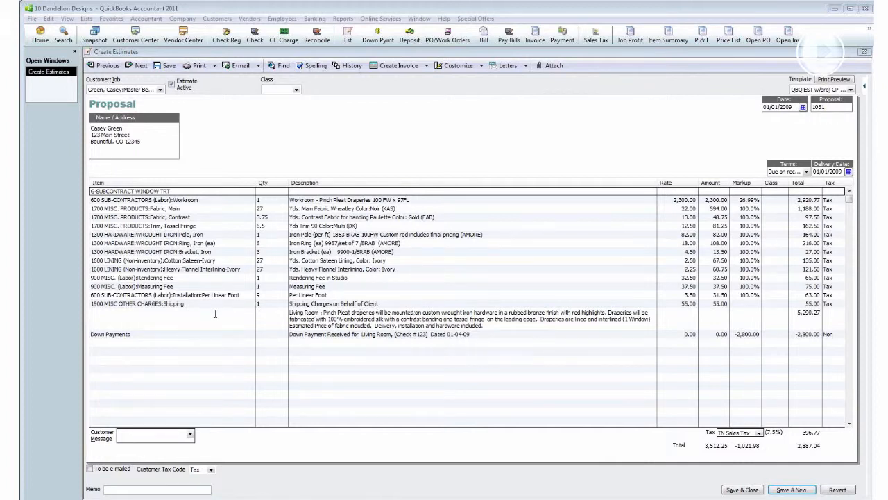
# - Try calculating the Workroom line's quantity with an addition directly in its quantity cell
pyautogui.click(262, 200)
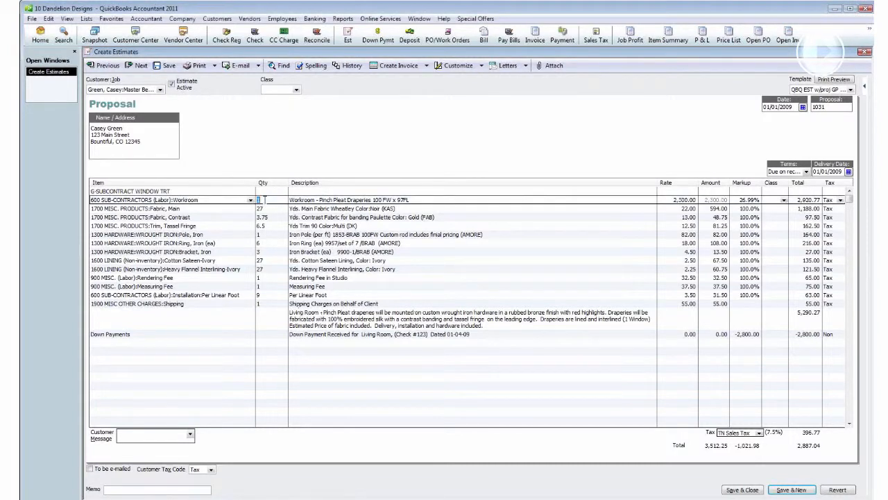
pyautogui.click(265, 200)
pyautogui.moveTo(250, 200); pyautogui.dragTo(242, 200)
pyautogui.write('2')
pyautogui.write('+')
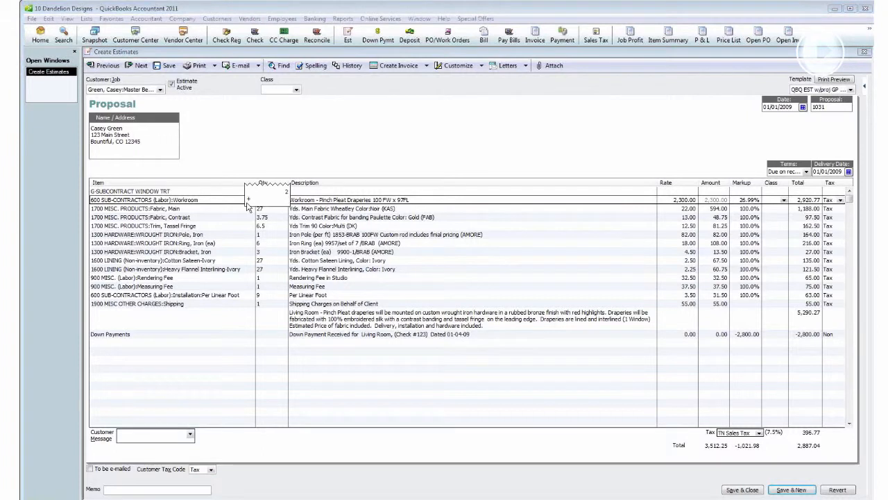
pyautogui.click(465, 200)
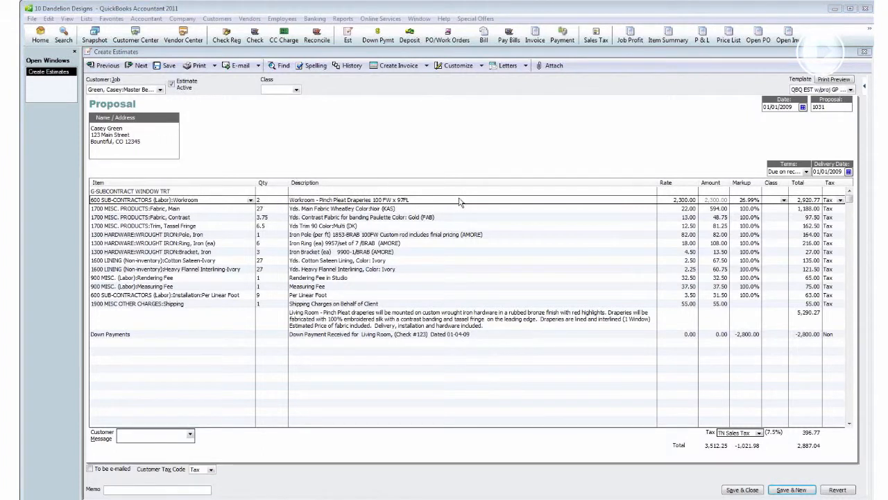
pyautogui.click(270, 200)
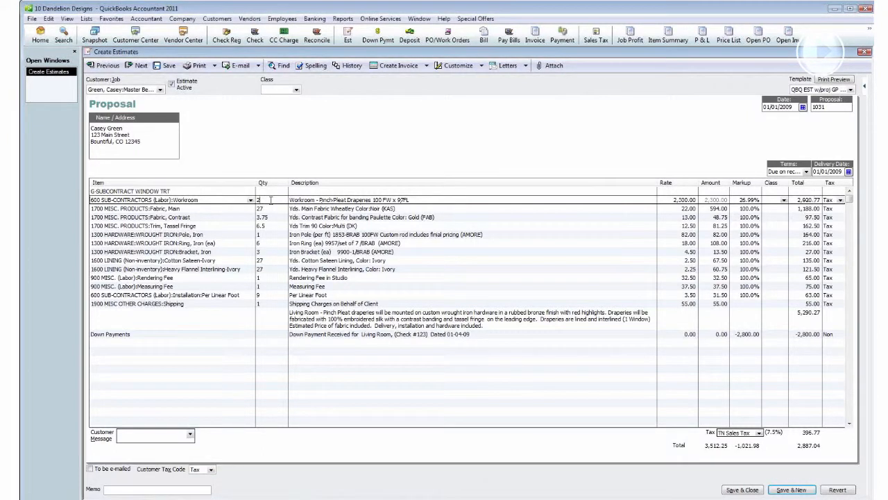
pyautogui.write('2+')
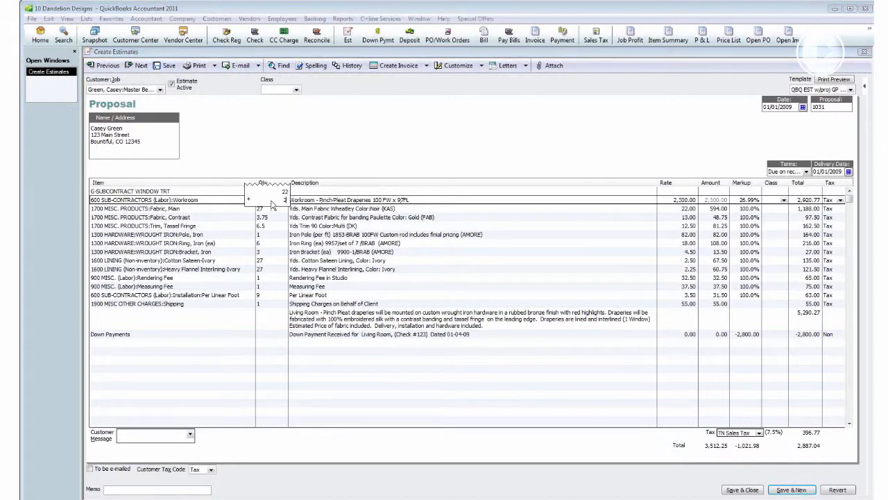
pyautogui.write('2')
pyautogui.press('Return')
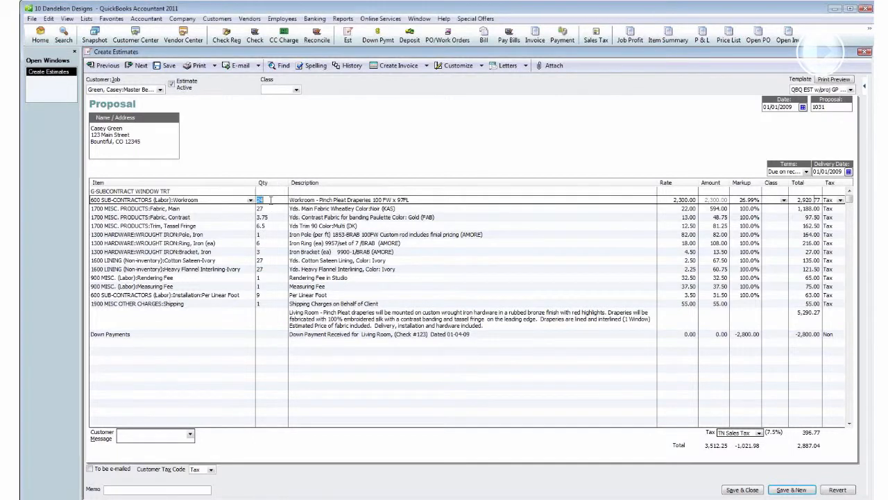
# - Calculate the Workroom line's quantity in its cell as 2 times 2 plus 6 and apply it to the proposal
pyautogui.click(272, 199)
pyautogui.moveTo(272, 199); pyautogui.dragTo(233, 199)
pyautogui.write('2 ')
pyautogui.write('* ')
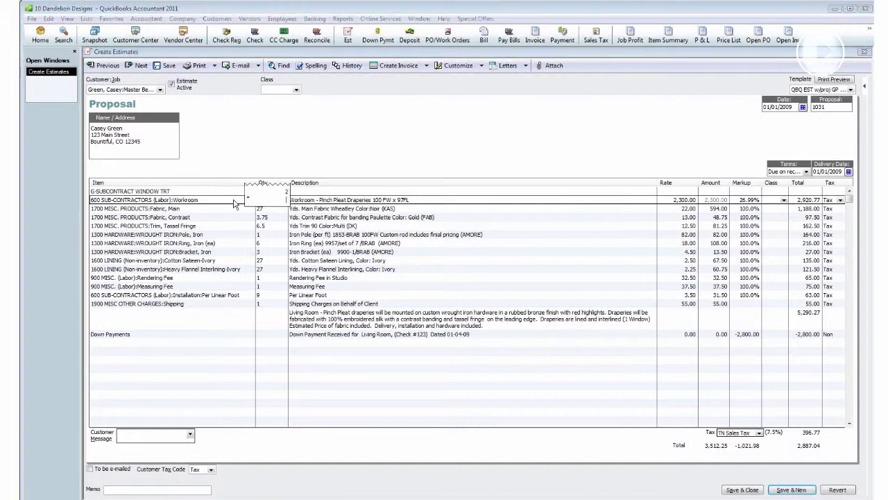
pyautogui.write('2 +')
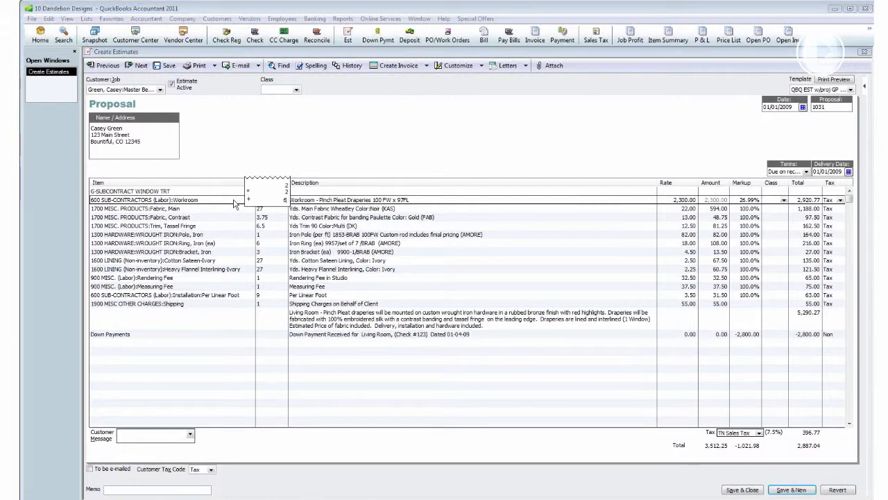
pyautogui.press('Return')
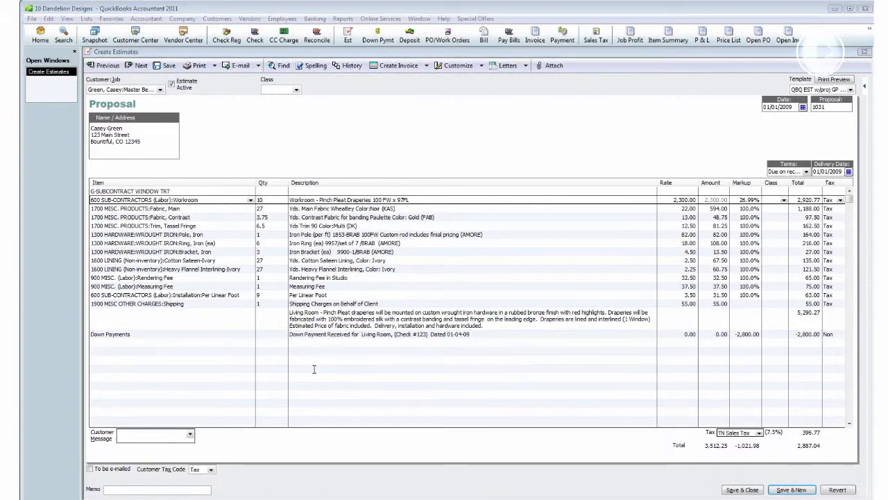
pyautogui.click(313, 368)
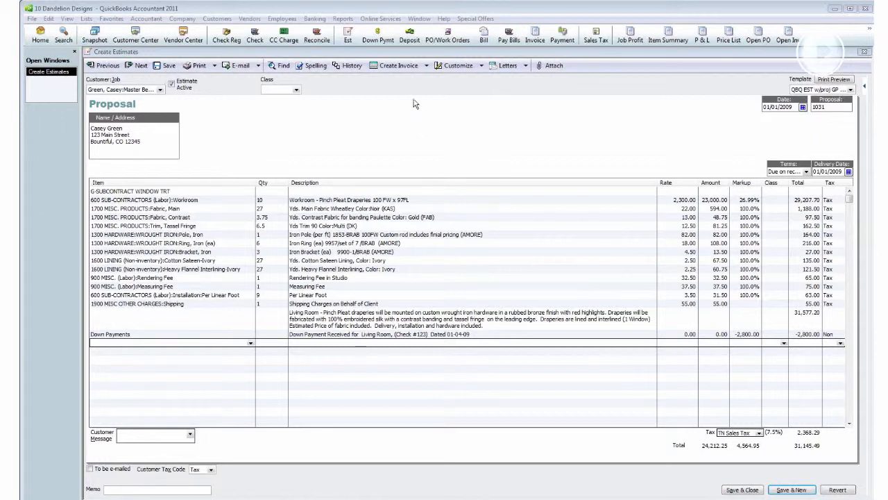
# - Start a purchase order for selected items from the proposal, saving the proposal without classes or a change order
pyautogui.click(427, 66)
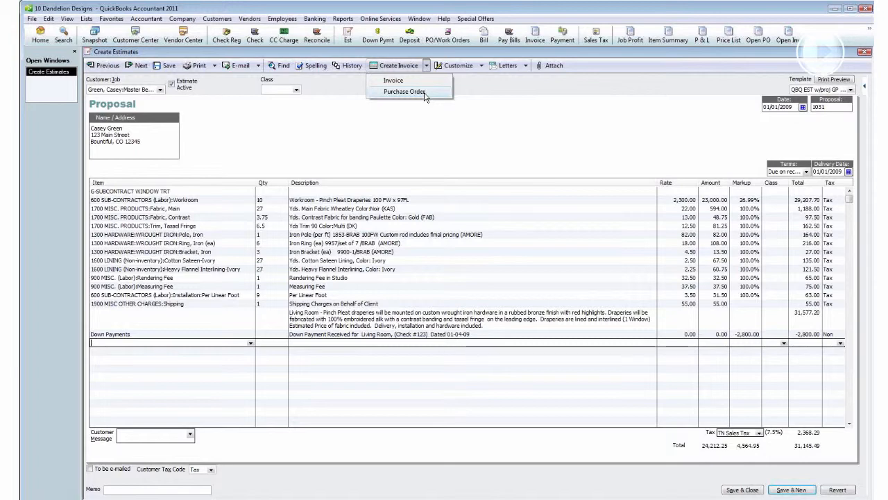
pyautogui.click(404, 92)
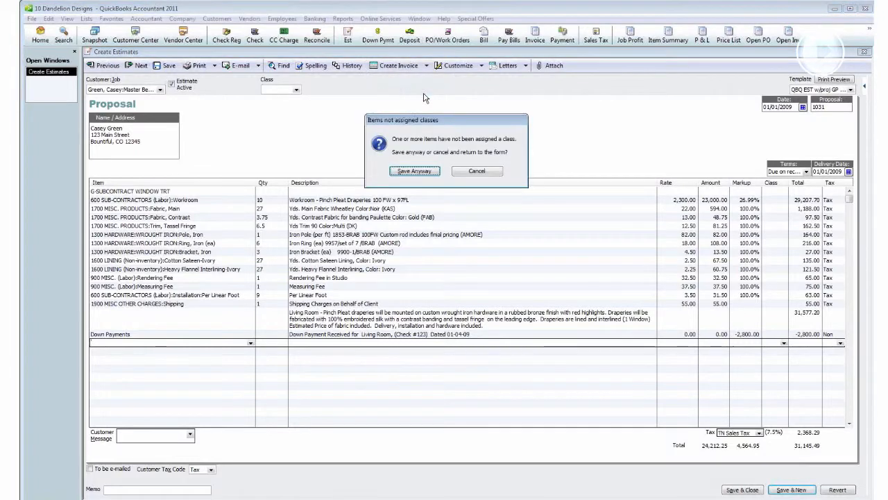
pyautogui.click(423, 172)
pyautogui.click(404, 158)
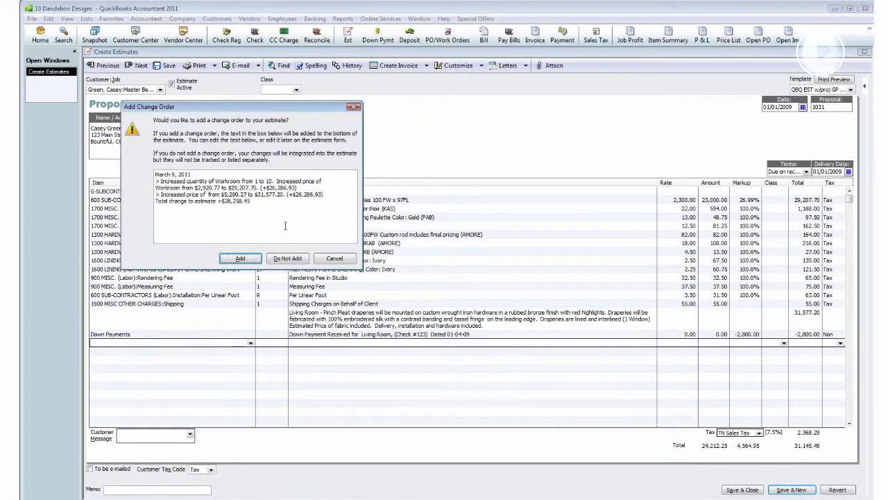
pyautogui.click(290, 261)
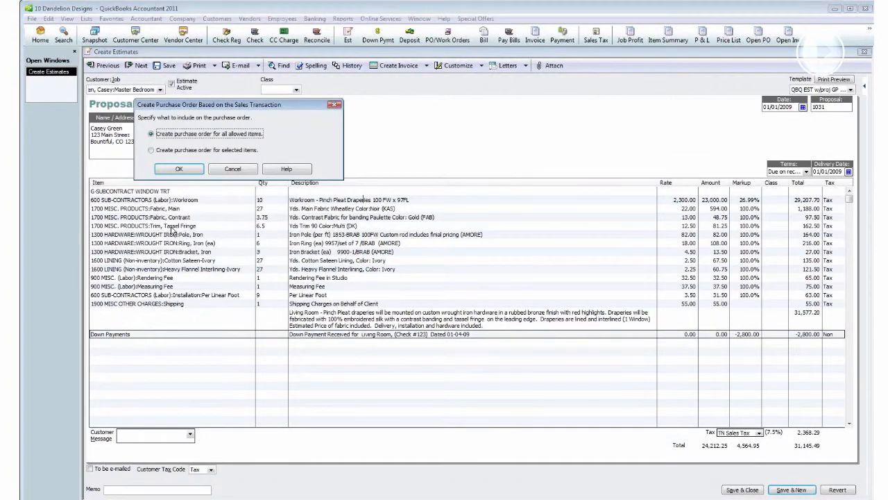
pyautogui.click(151, 151)
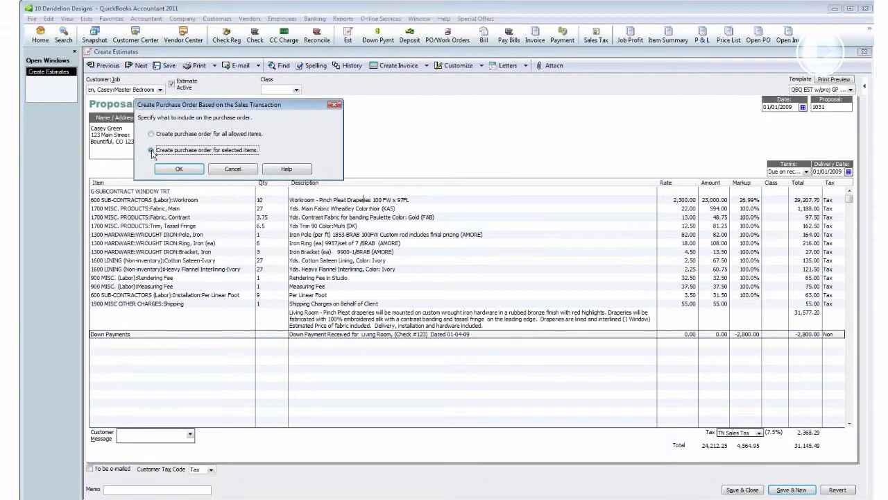
pyautogui.click(197, 170)
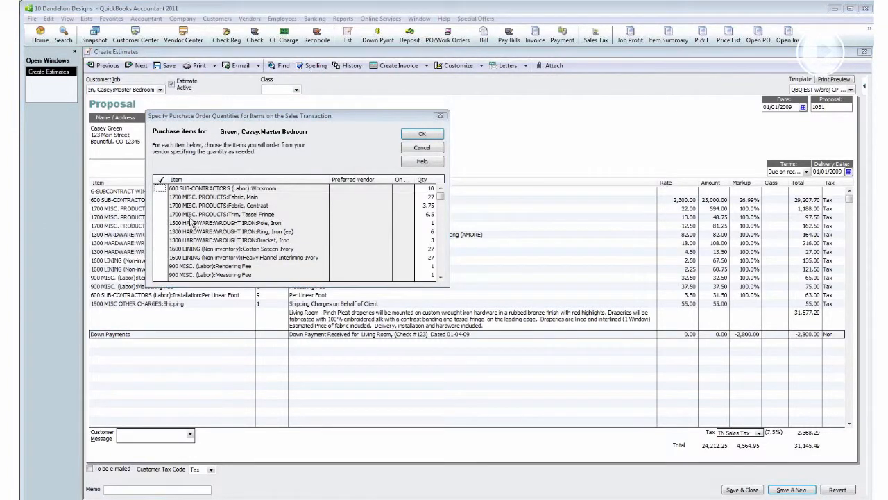
# - Create the purchase order with the wrought iron pole, ring and bracket items and the shipping charge
pyautogui.click(161, 222)
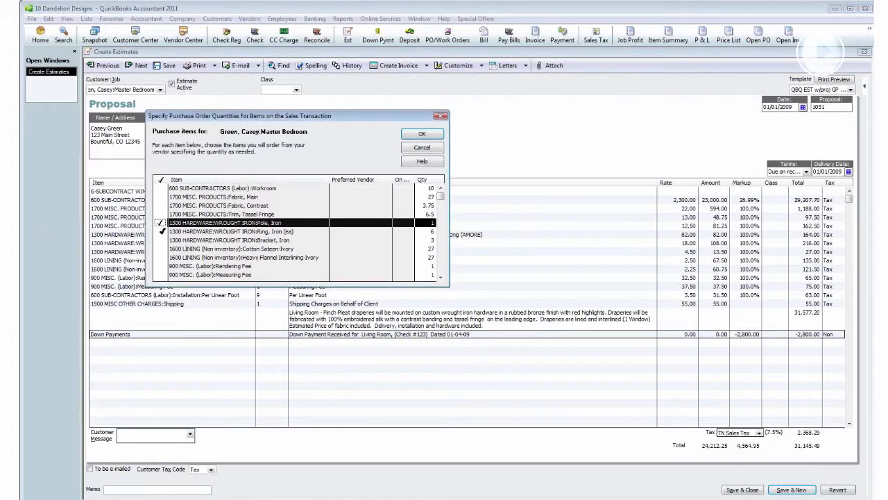
pyautogui.click(161, 231)
pyautogui.click(161, 239)
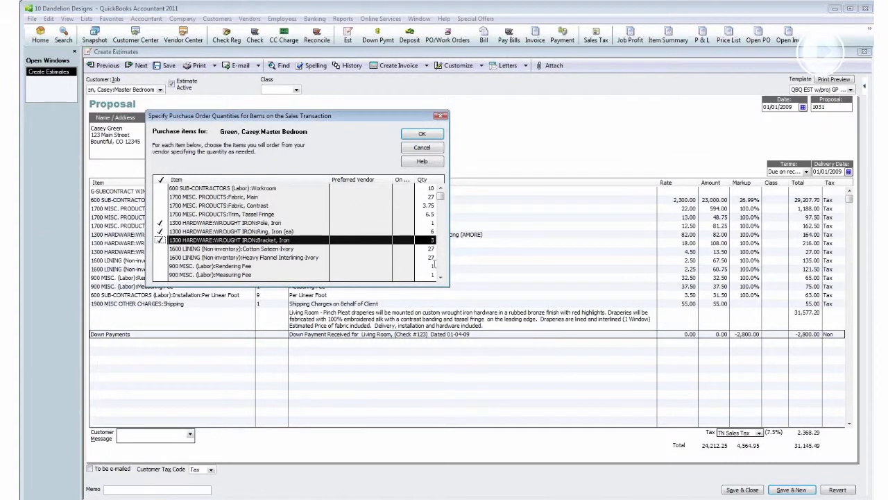
pyautogui.click(442, 278)
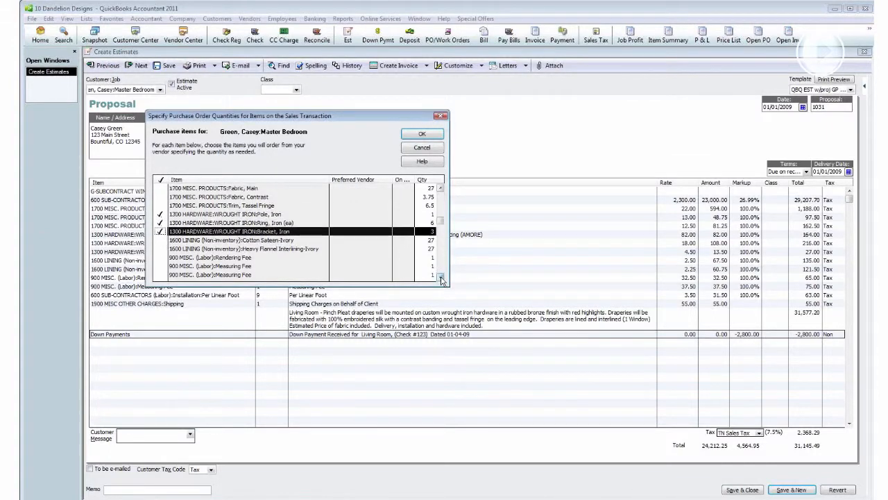
pyautogui.click(442, 278)
pyautogui.click(442, 278)
pyautogui.click(165, 266)
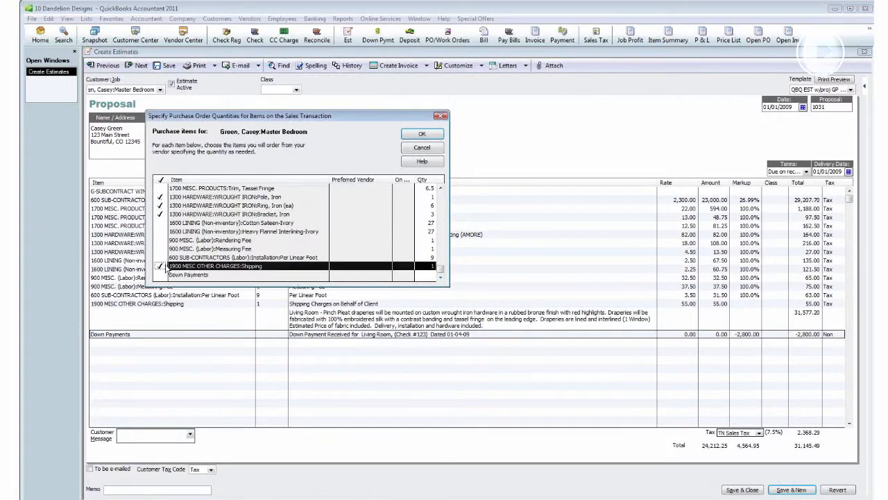
pyautogui.click(426, 134)
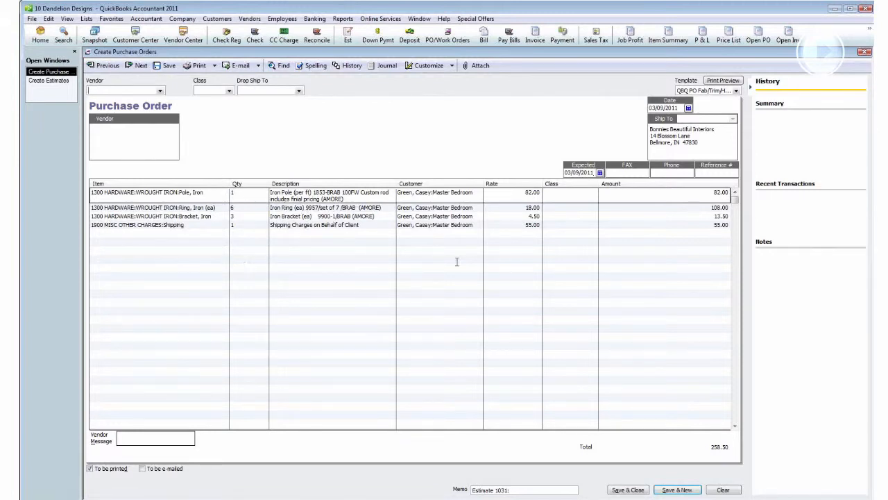
# - Set the rate of the shipping line on the purchase order to 0
pyautogui.click(503, 225)
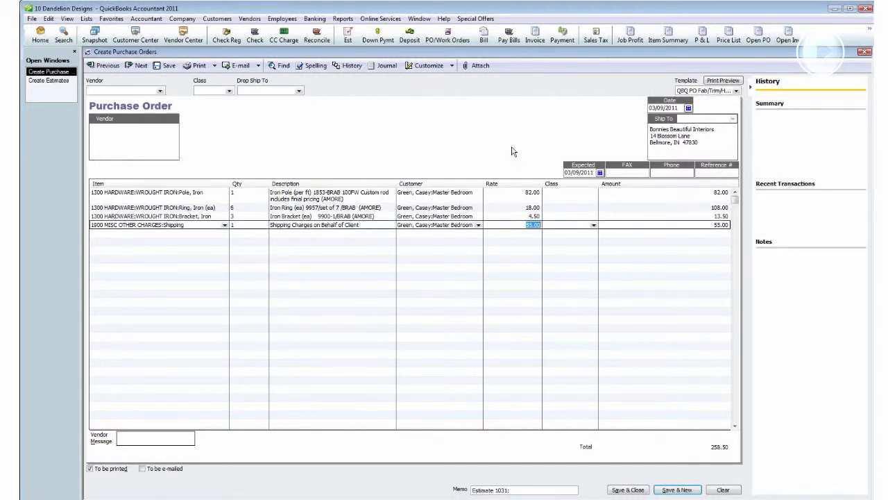
pyautogui.write('0')
pyautogui.click(493, 302)
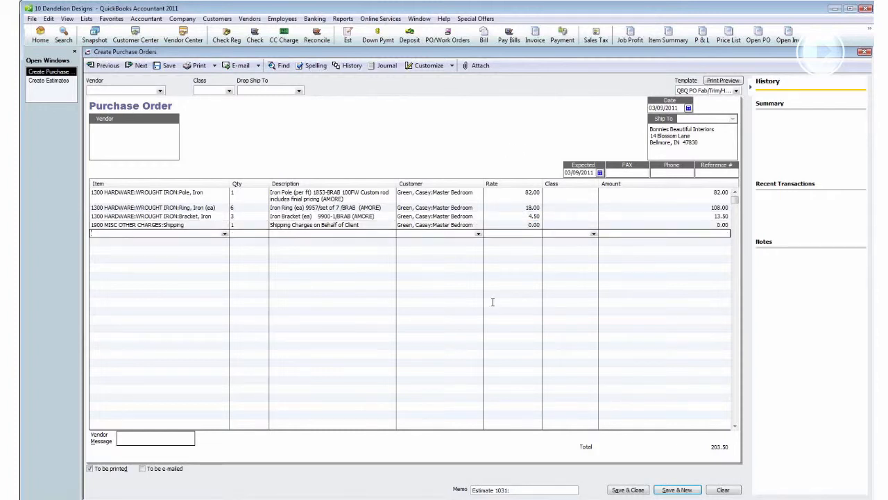
pyautogui.click(381, 226)
pyautogui.click(380, 226)
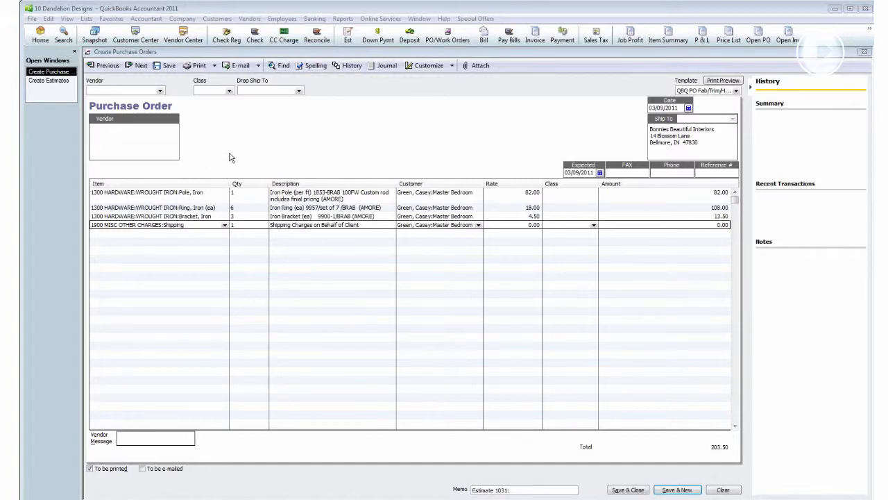
# - Go back to the proposal, then open its customer's record in the Customer Center and look through the transactions to the oldest ones
pyautogui.click(65, 81)
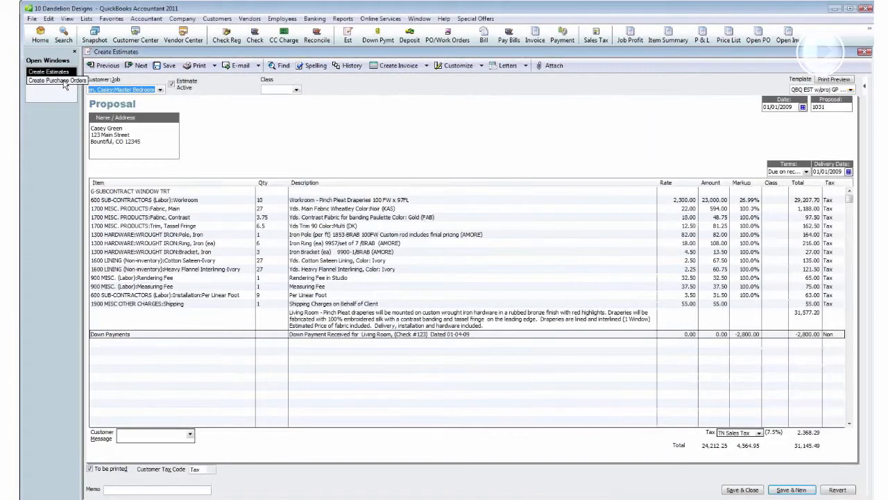
pyautogui.click(159, 91)
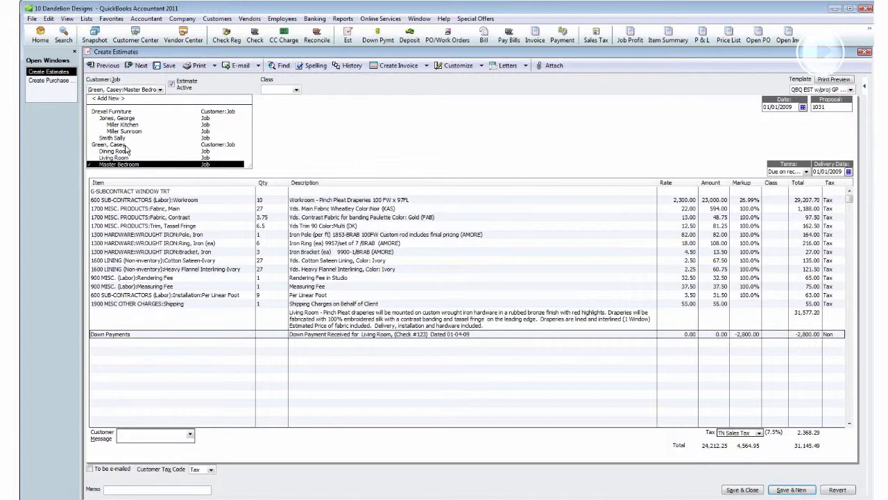
pyautogui.click(130, 41)
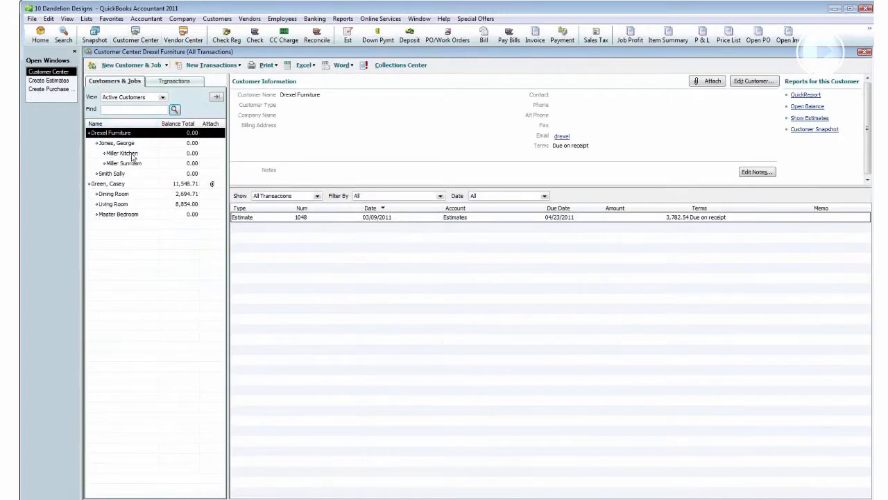
pyautogui.click(110, 185)
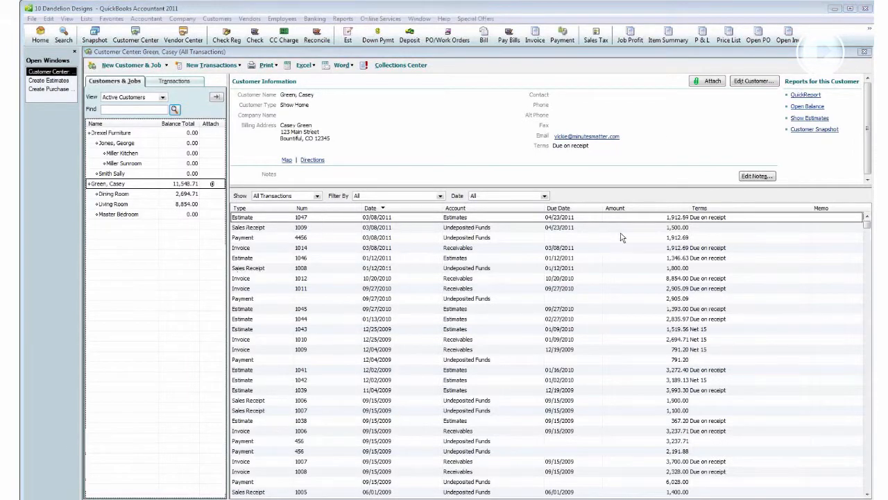
pyautogui.moveTo(868, 225); pyautogui.dragTo(871, 491)
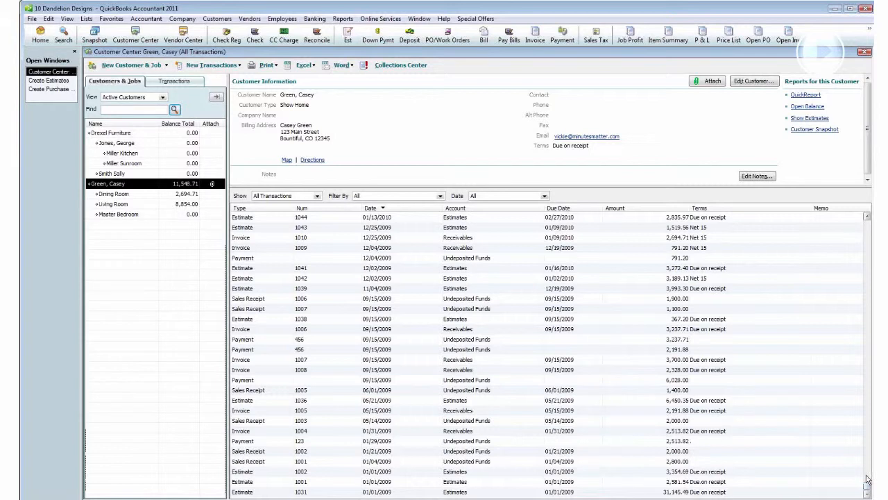
# - Review the transactions of the customer's Dining Room, Living Room and Master Bedroom jobs, and return to the customer's full transaction list
pyautogui.click(117, 196)
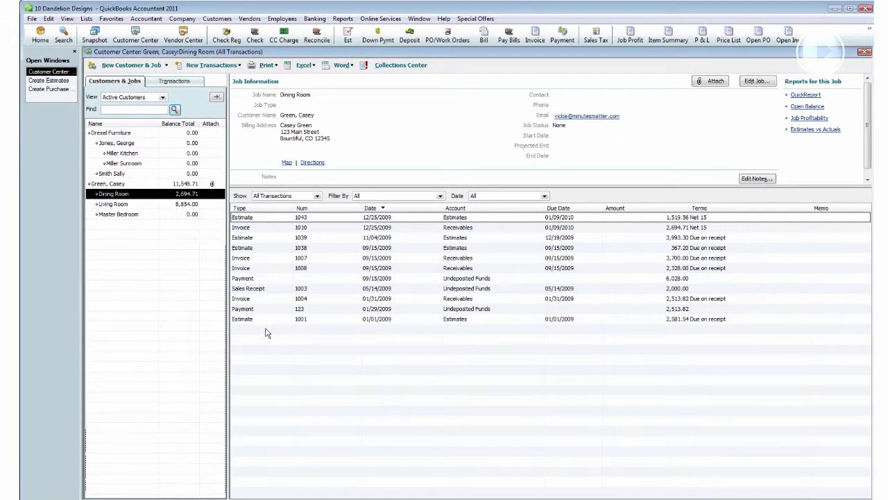
pyautogui.click(121, 205)
pyautogui.click(122, 214)
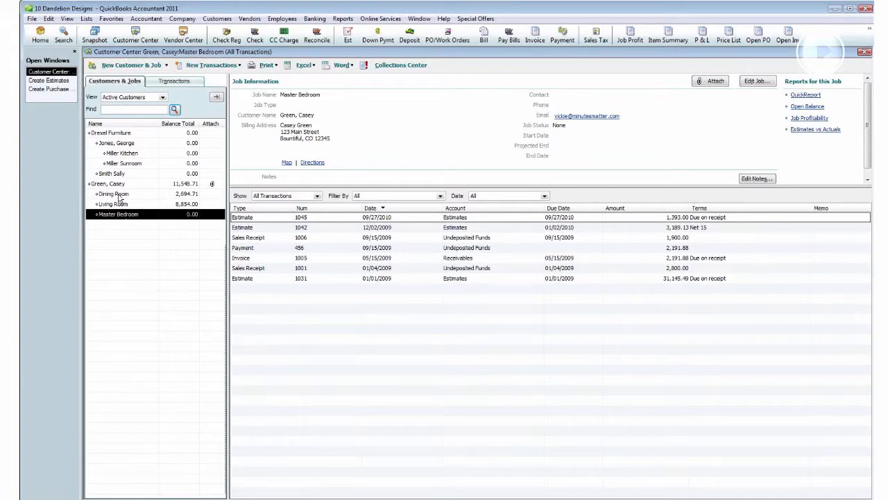
pyautogui.click(118, 194)
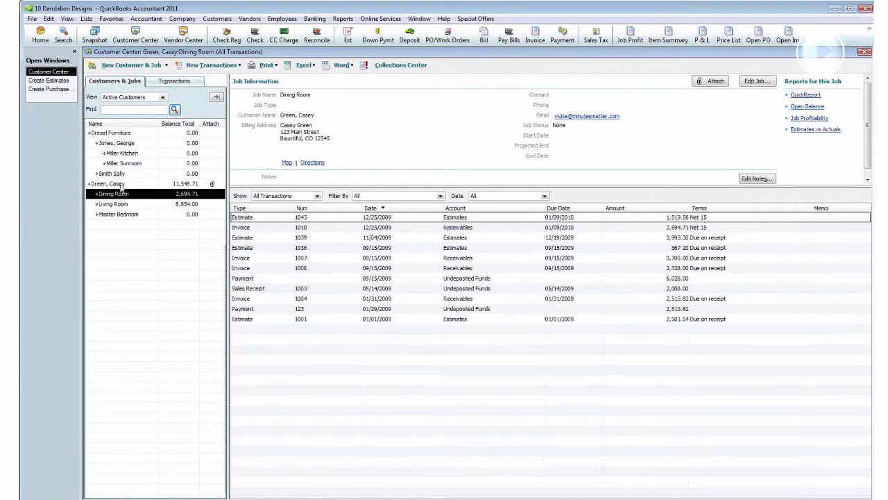
pyautogui.click(121, 184)
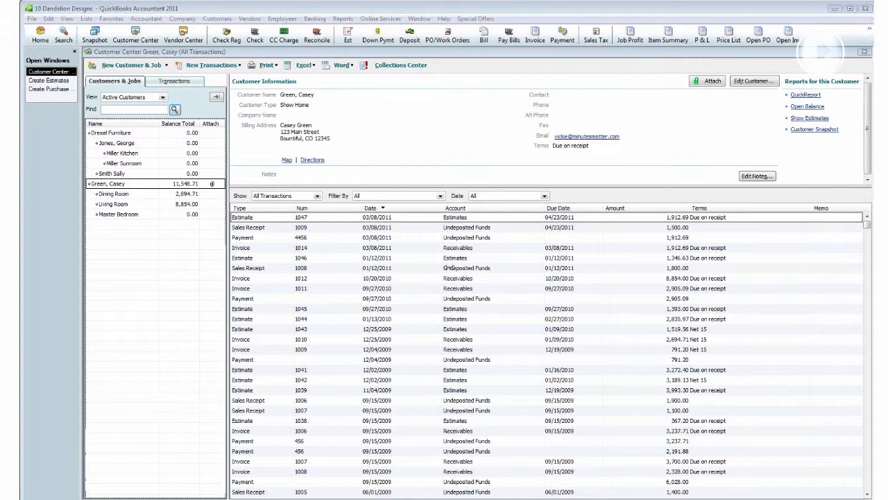
# - Review the transactions of Drexel Furniture and of the two client jobs directly beneath it
pyautogui.click(108, 134)
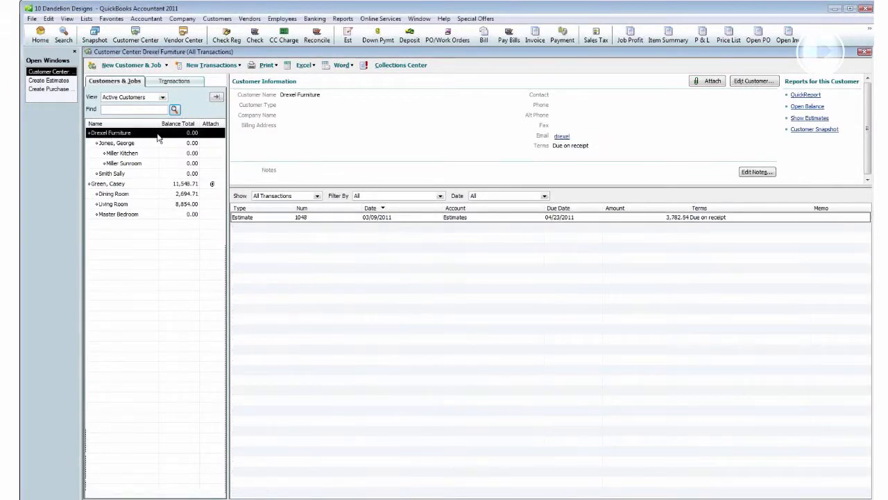
pyautogui.click(118, 144)
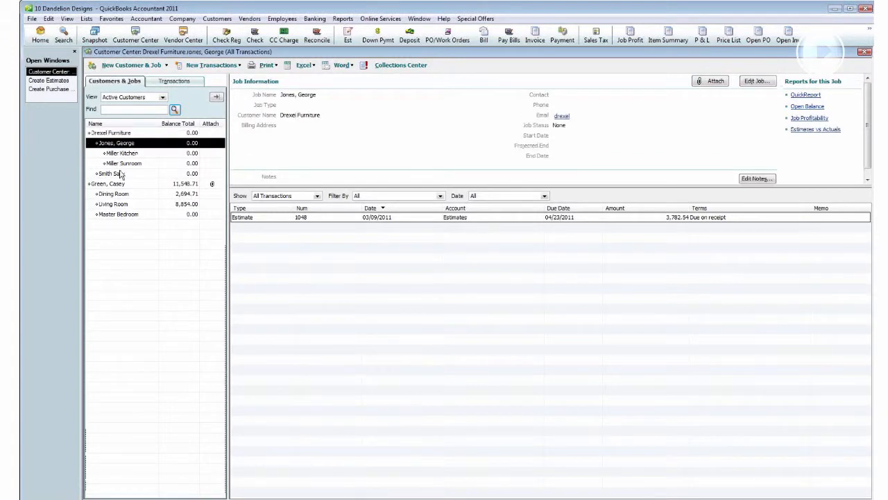
pyautogui.click(118, 173)
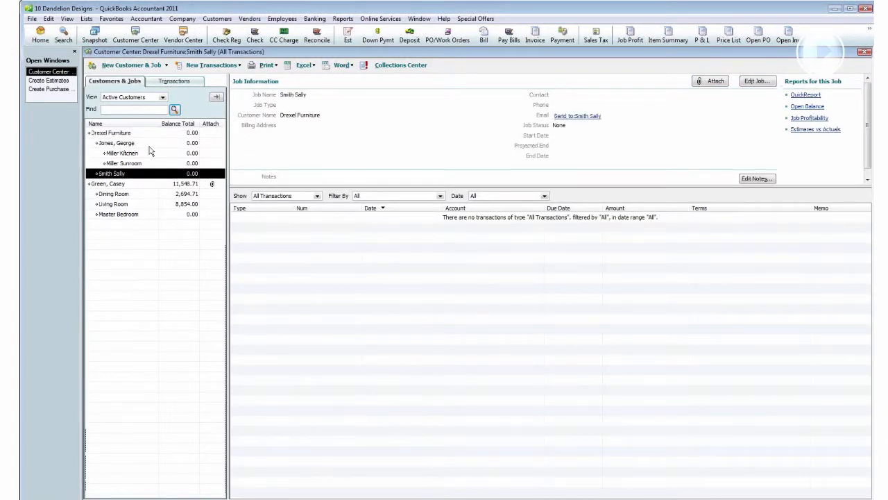
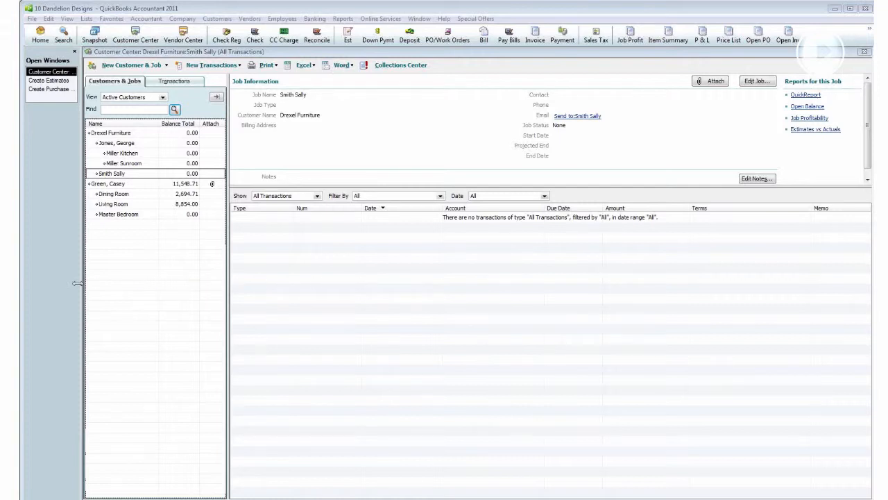
# - Open the Chart of Accounts to view the accounts, and open the Item List
pyautogui.click(272, 224)
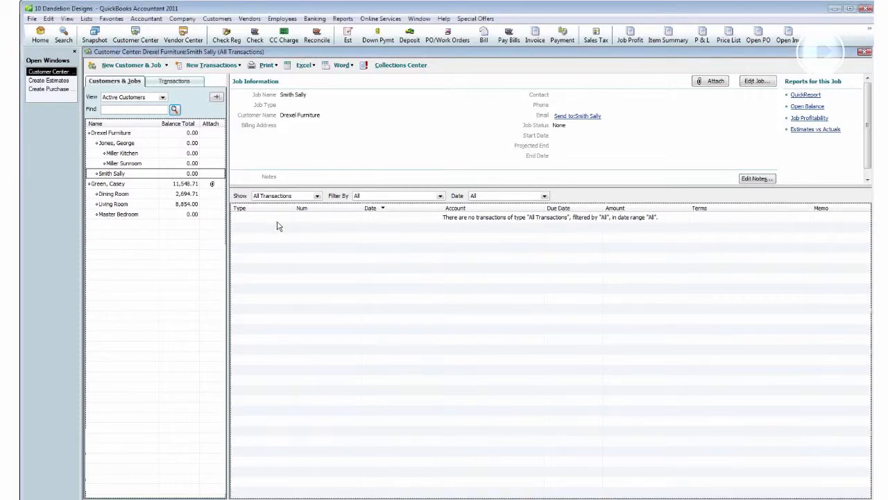
pyautogui.click(86, 19)
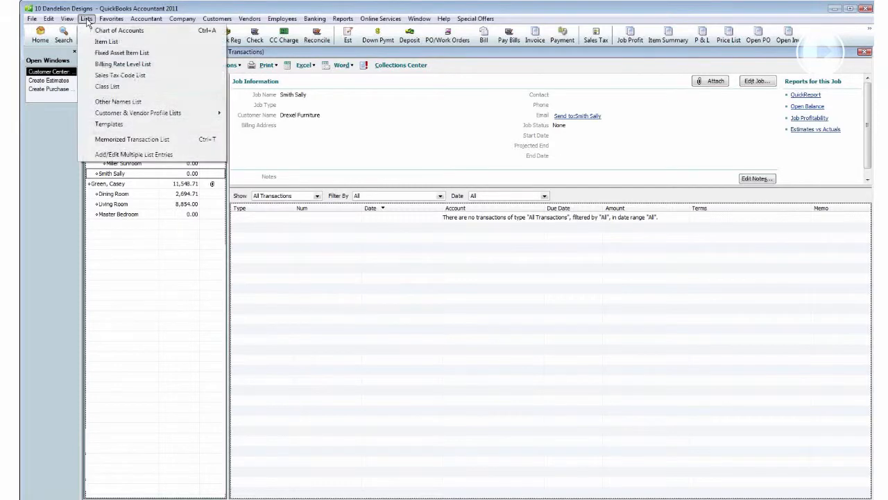
pyautogui.click(122, 31)
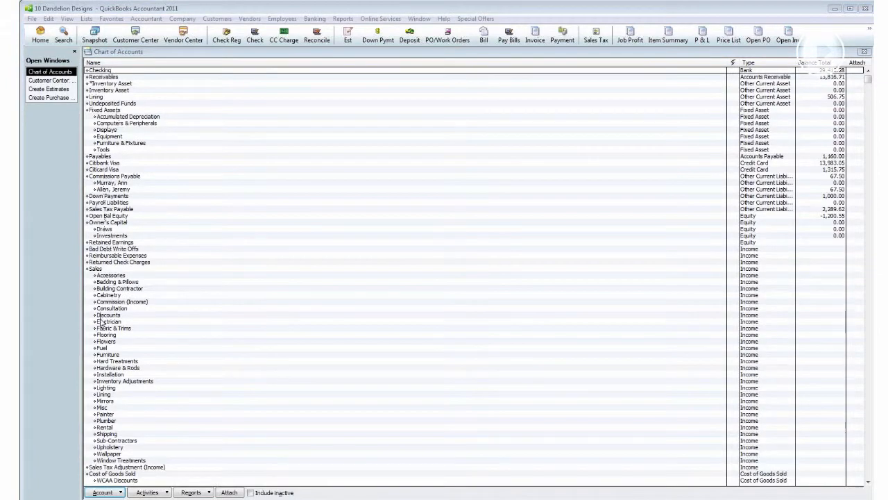
pyautogui.click(86, 19)
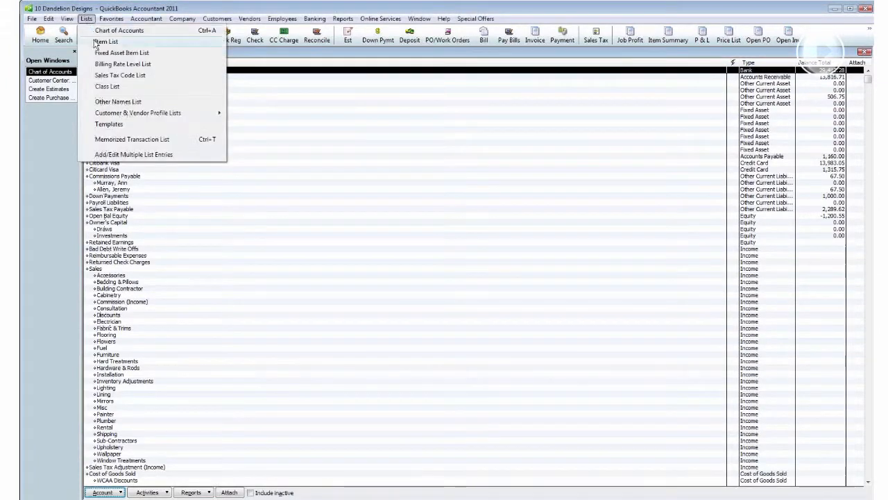
pyautogui.click(118, 42)
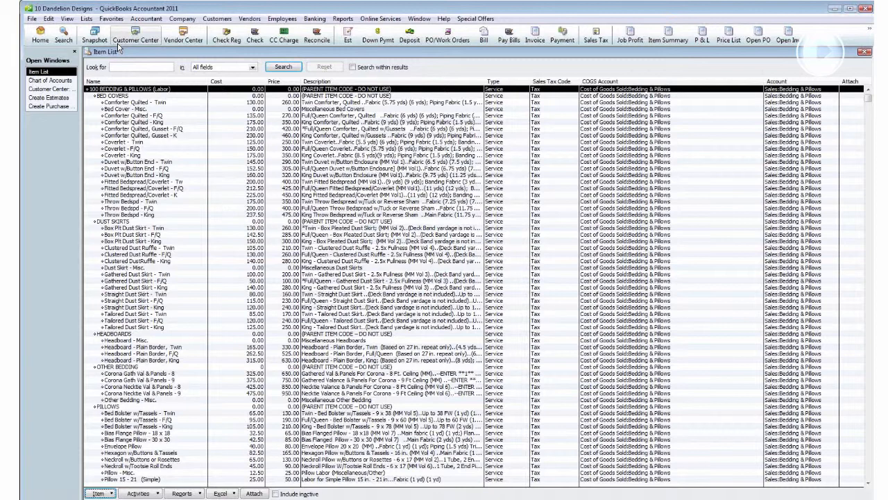
# - Revisit the Chart of Accounts, return to the Item List and select the Tailored Dust Skirt - F/Q item to examine its cost
pyautogui.click(60, 81)
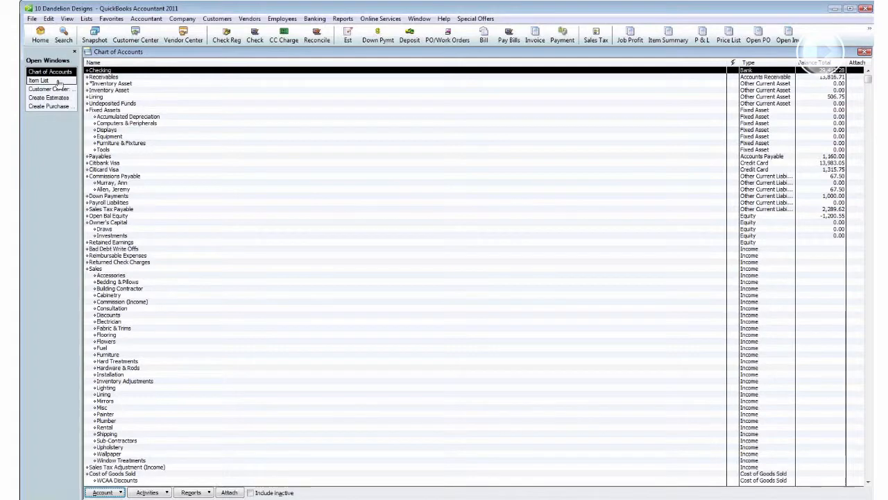
pyautogui.click(59, 81)
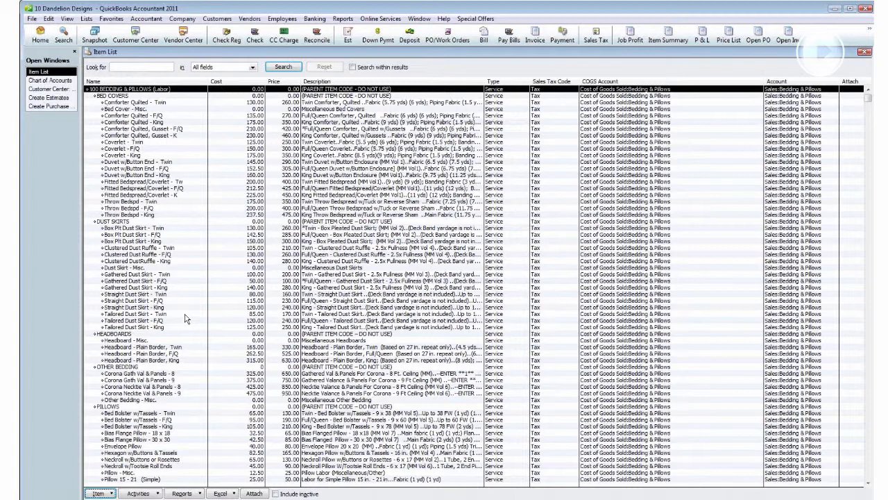
pyautogui.click(256, 322)
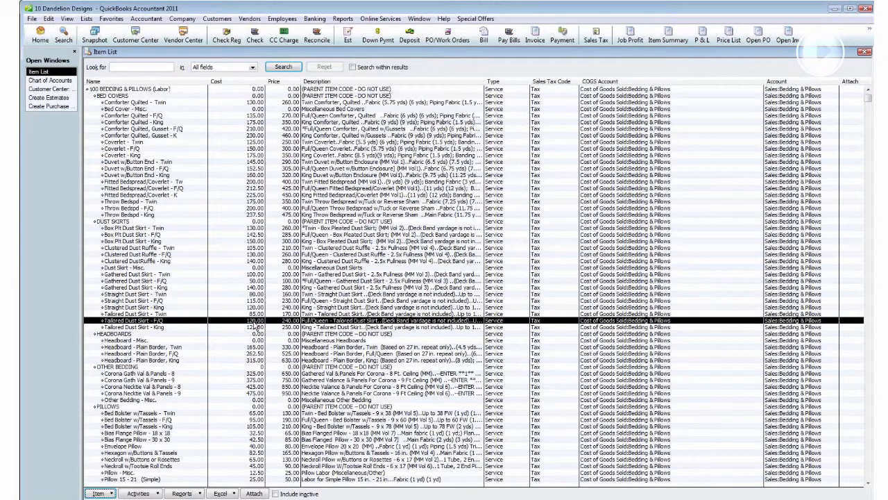